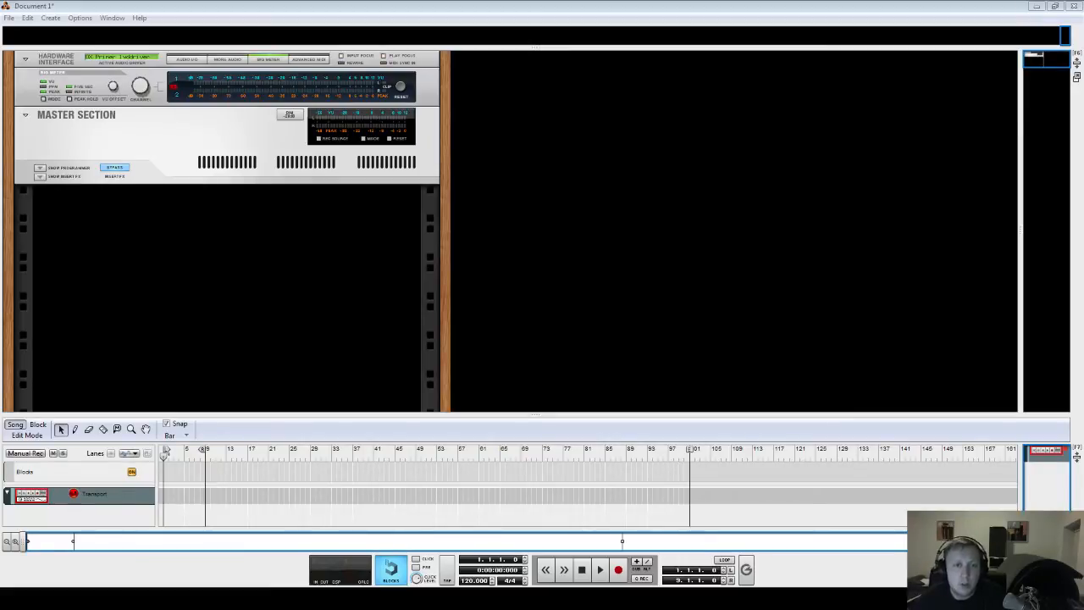
- Create a Combinator device in the empty rack
right_click(277, 264)
mouse_move(319, 329)
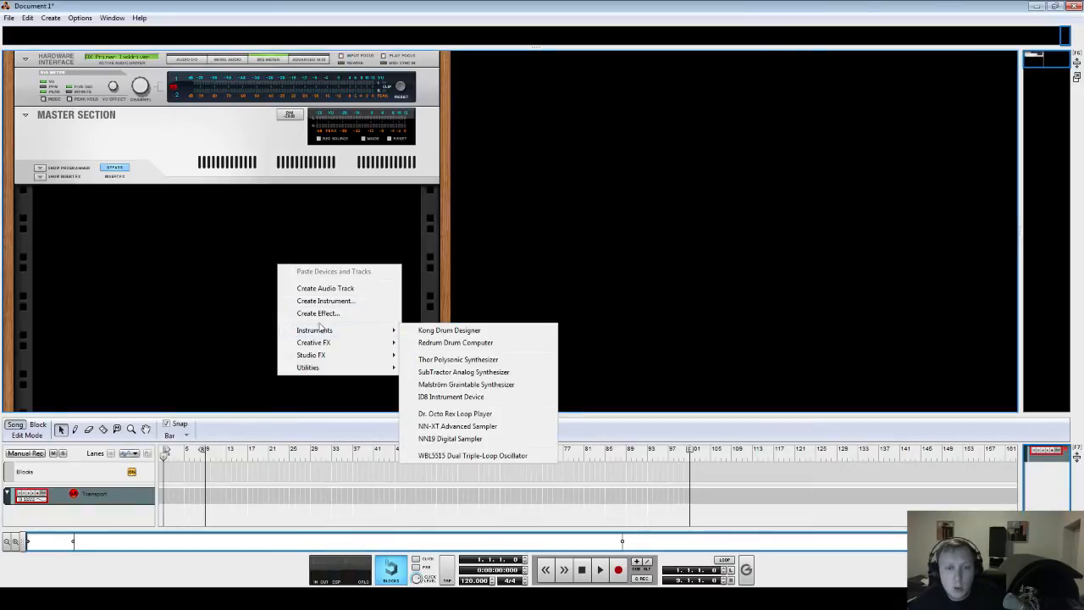
mouse_move(325, 370)
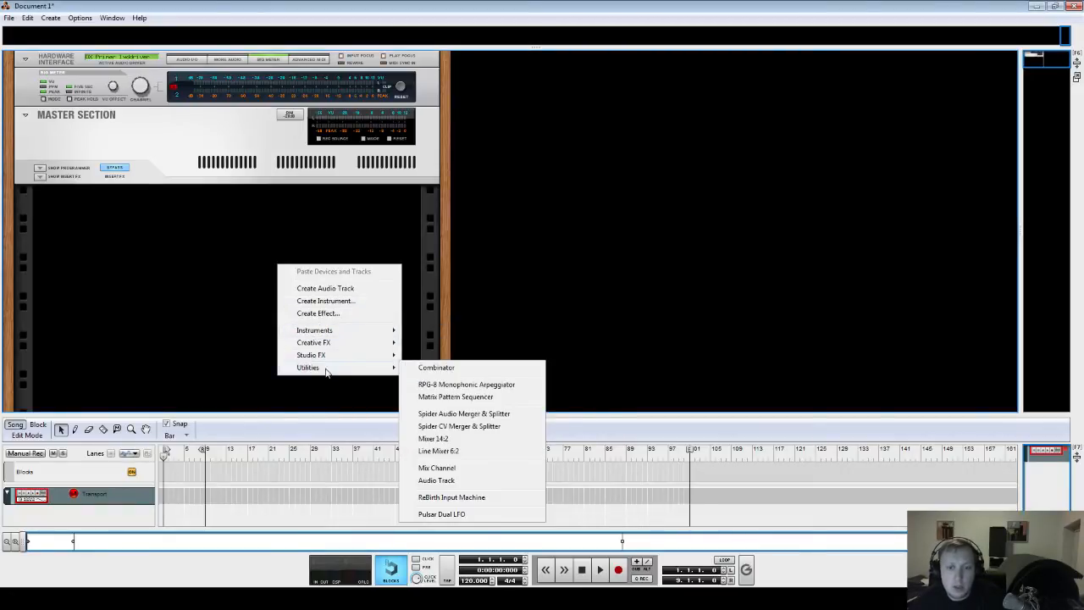
click(438, 370)
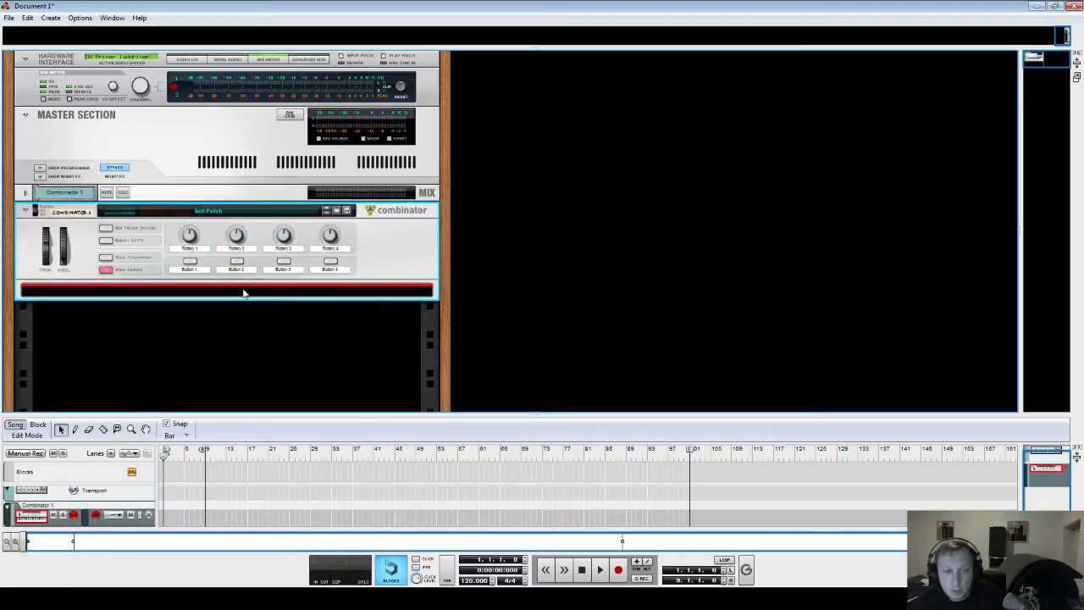
- Add a Mixer 14:2 inside the Combinator
right_click(243, 293)
mouse_move(310, 364)
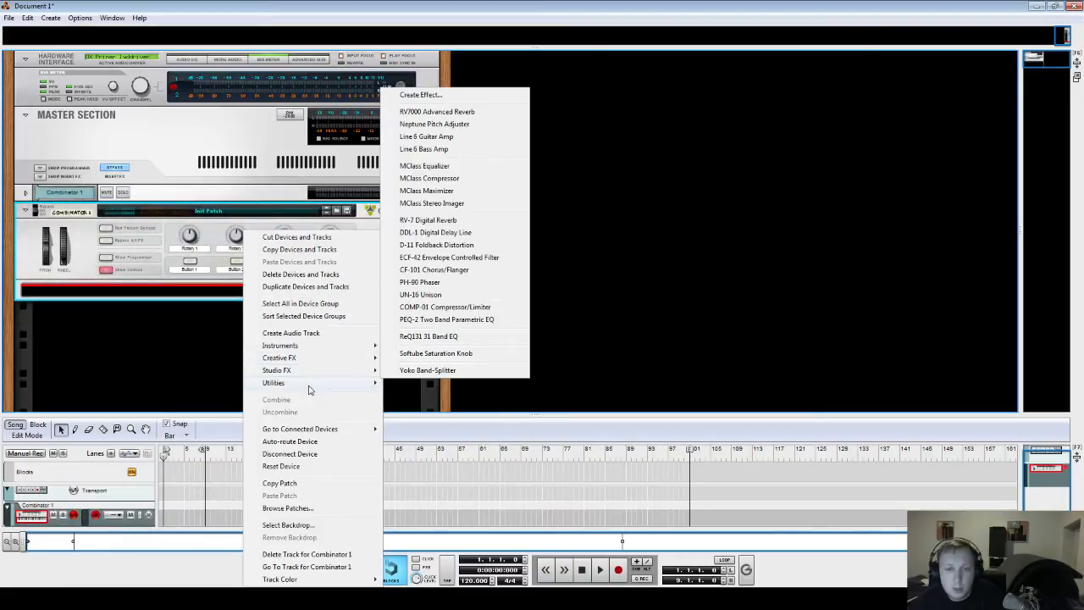
mouse_move(310, 382)
click(441, 457)
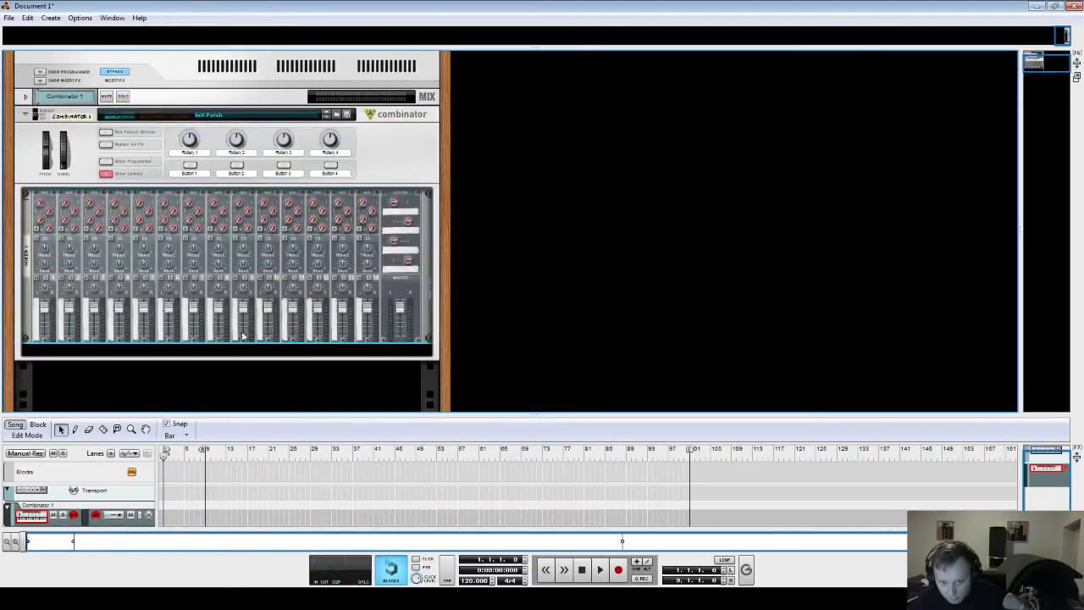
- Add a Thor Polysonic Synthesizer inside the Combinator below the mixer
right_click(234, 353)
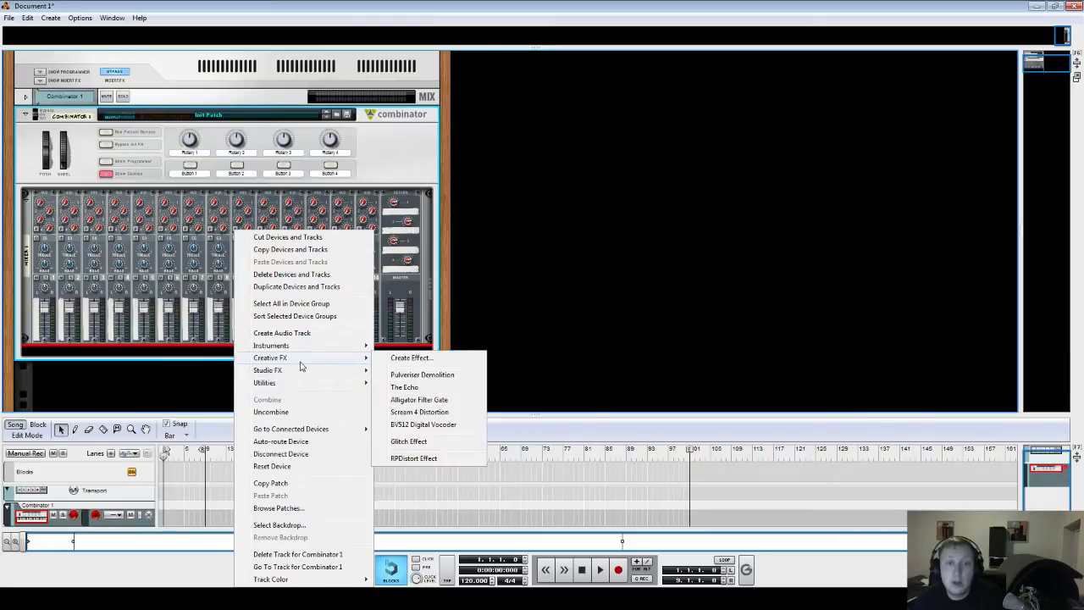
mouse_move(303, 377)
mouse_move(310, 349)
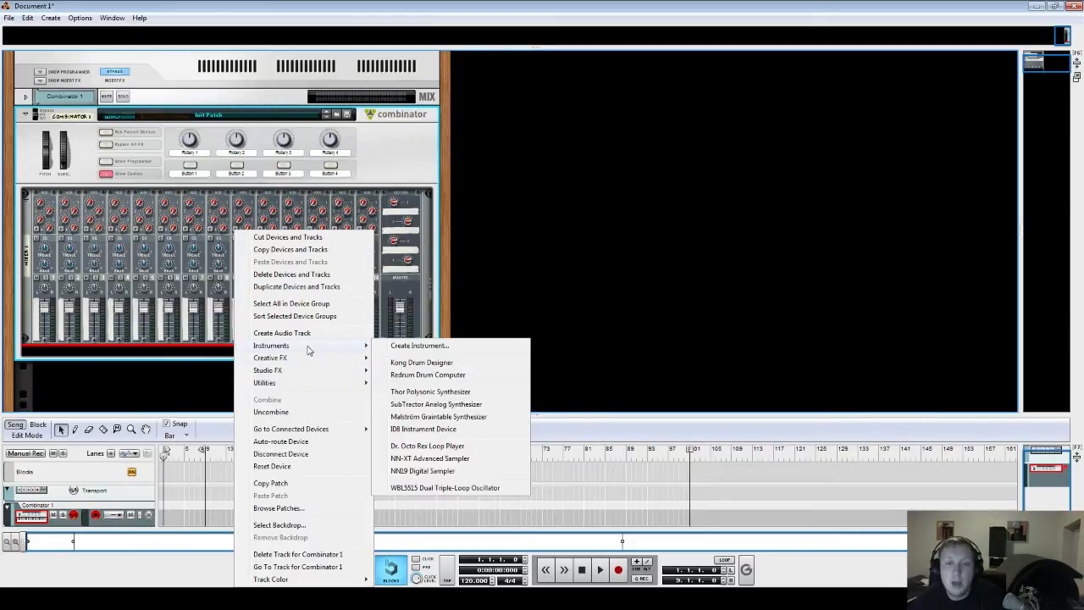
click(447, 395)
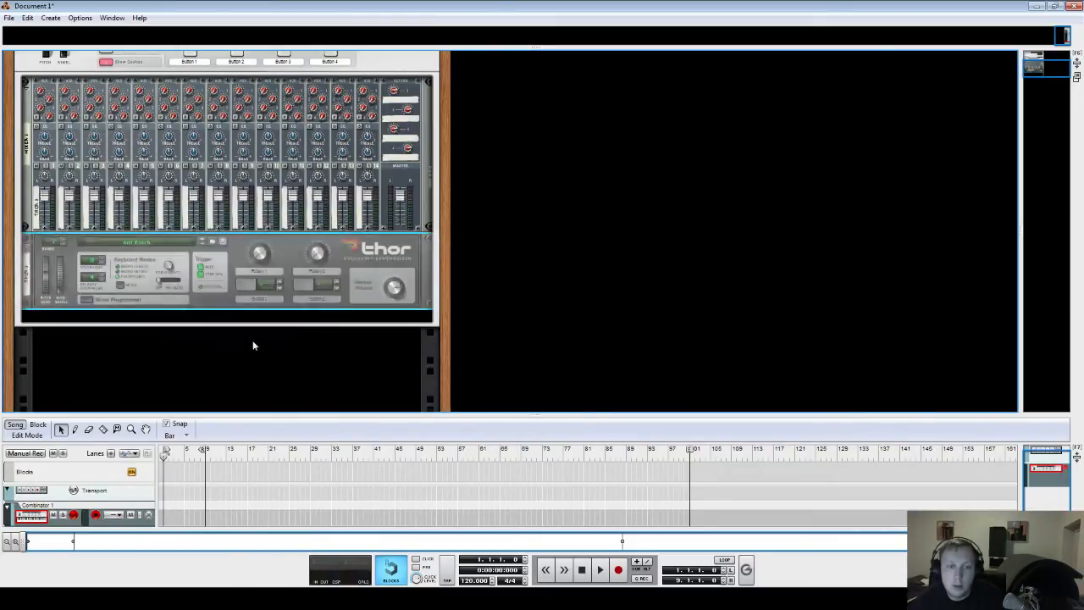
- Show Thor's programmer and set Oscillator 1 to Multi Oscillator
click(85, 301)
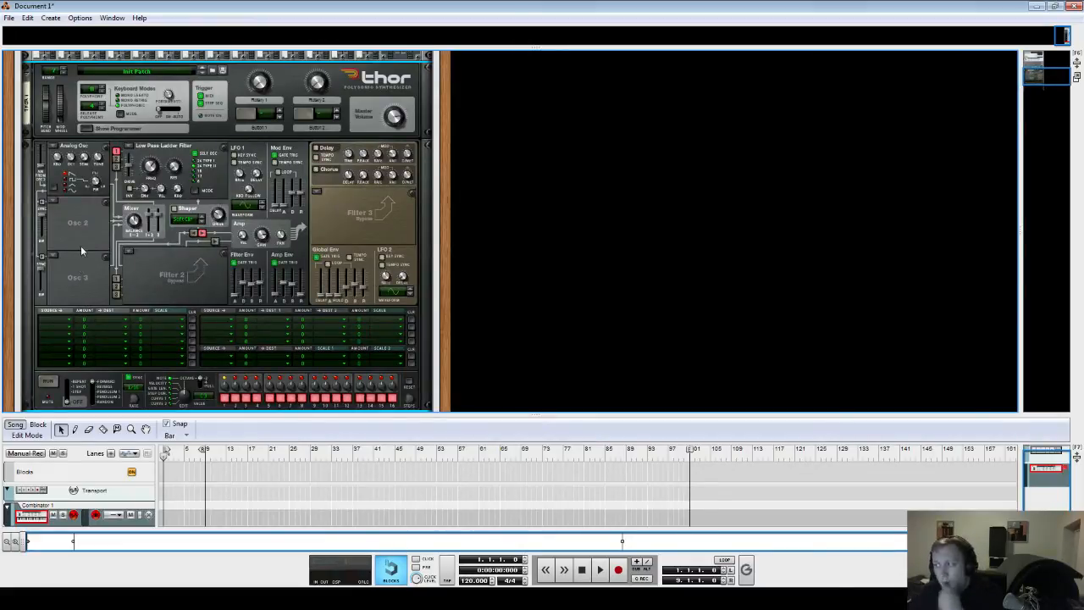
click(56, 147)
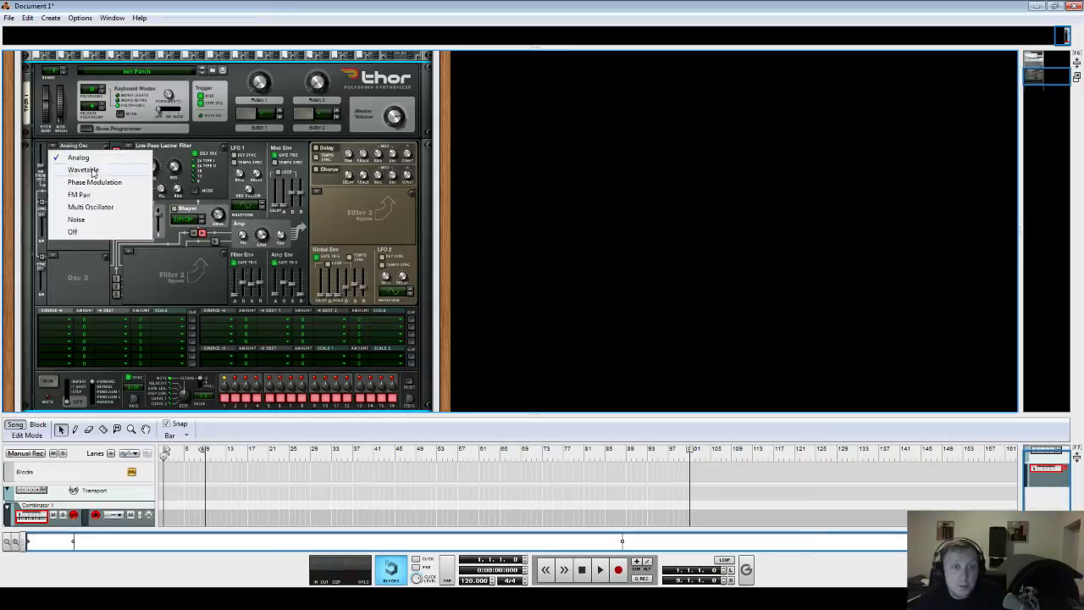
click(98, 206)
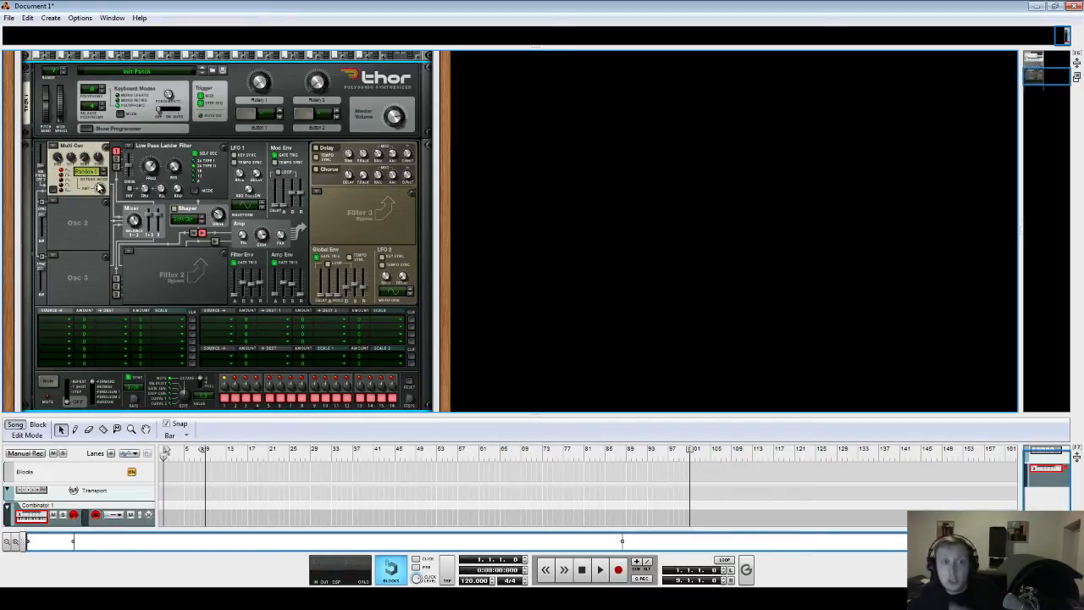
- Set the Multi Oscillator's detune mode to Random 2
click(88, 174)
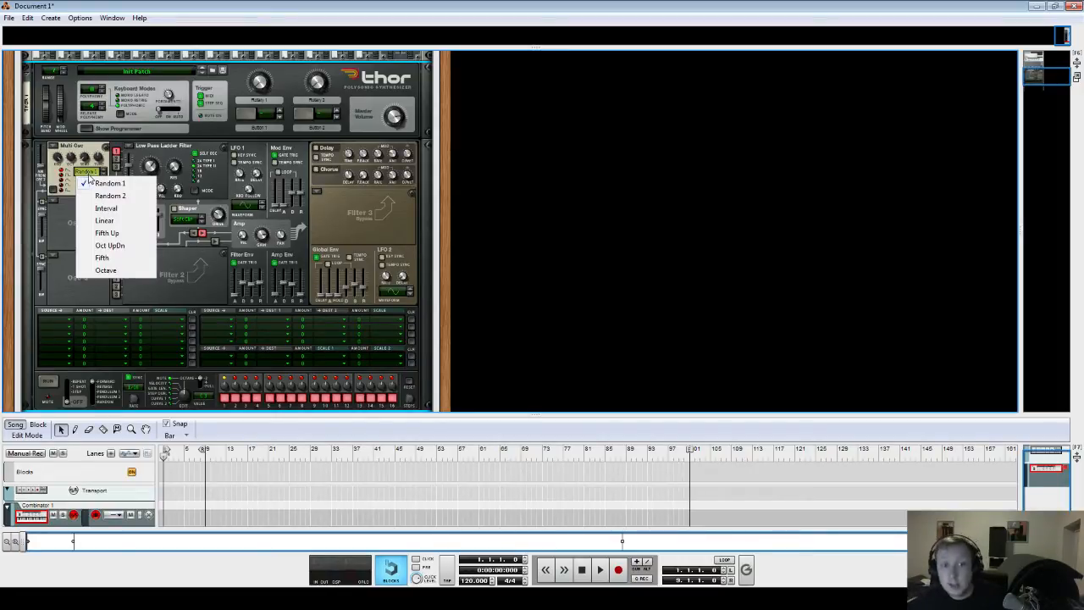
click(88, 175)
click(89, 175)
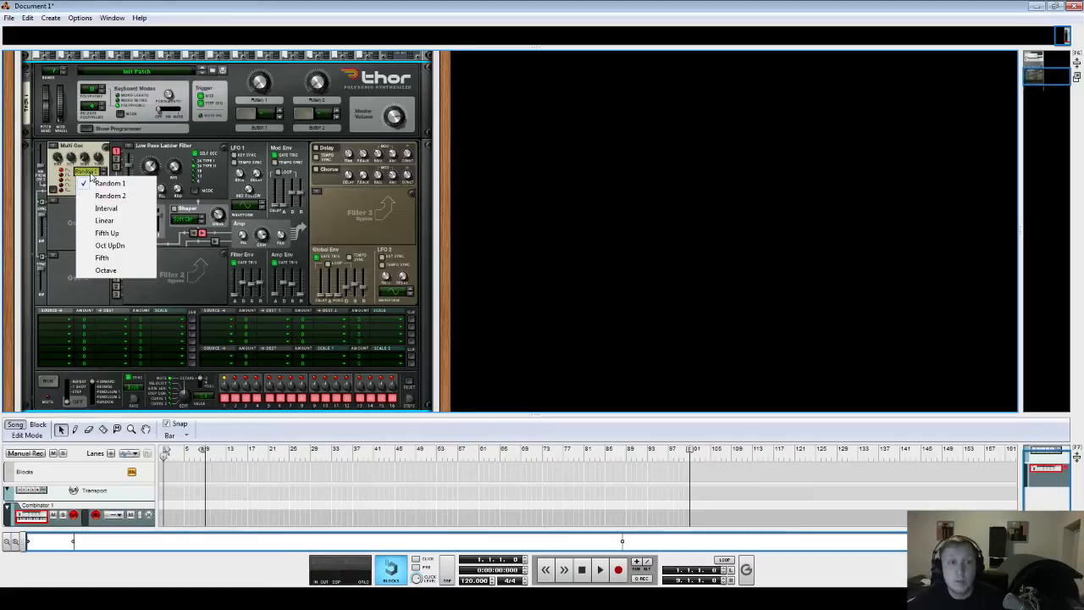
click(90, 176)
click(90, 176)
click(73, 222)
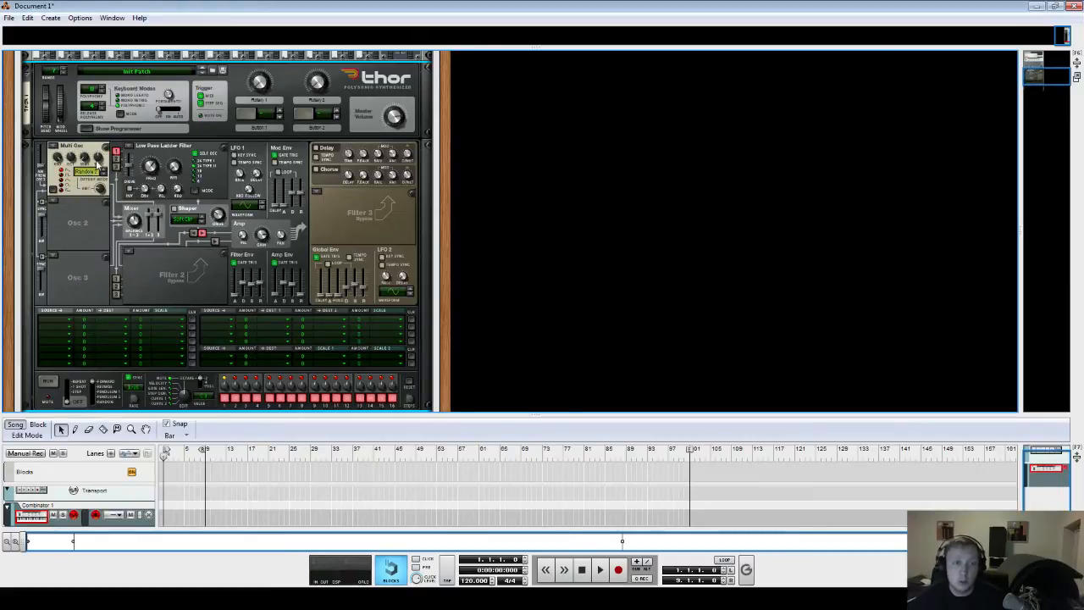
- Open the on-screen piano keys window
scroll(157, 166, up, 3)
key(F4)
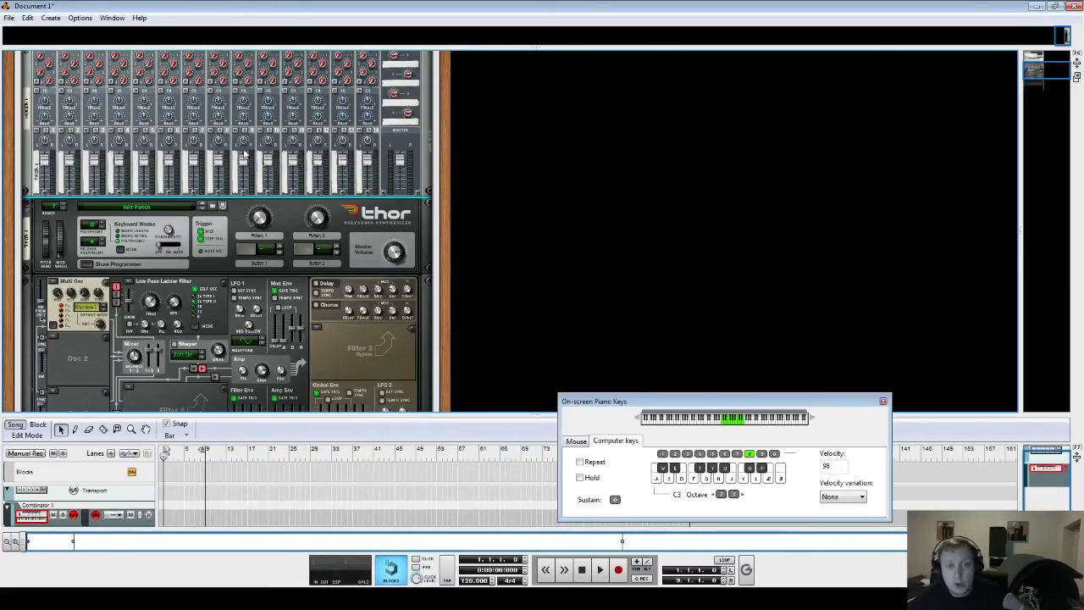
scroll(245, 154, down, 1)
click(83, 246)
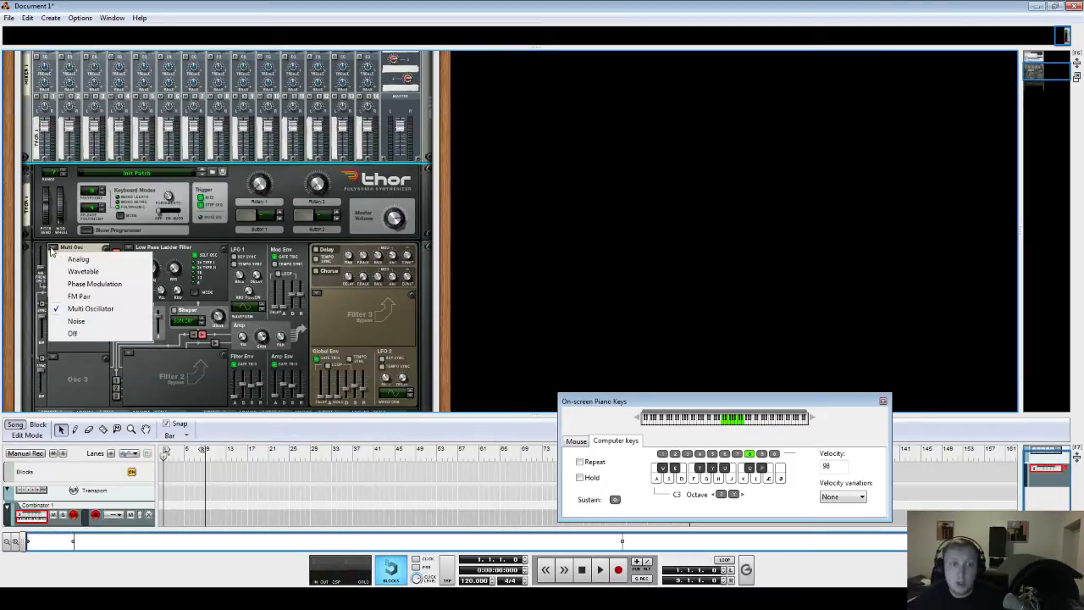
click(88, 245)
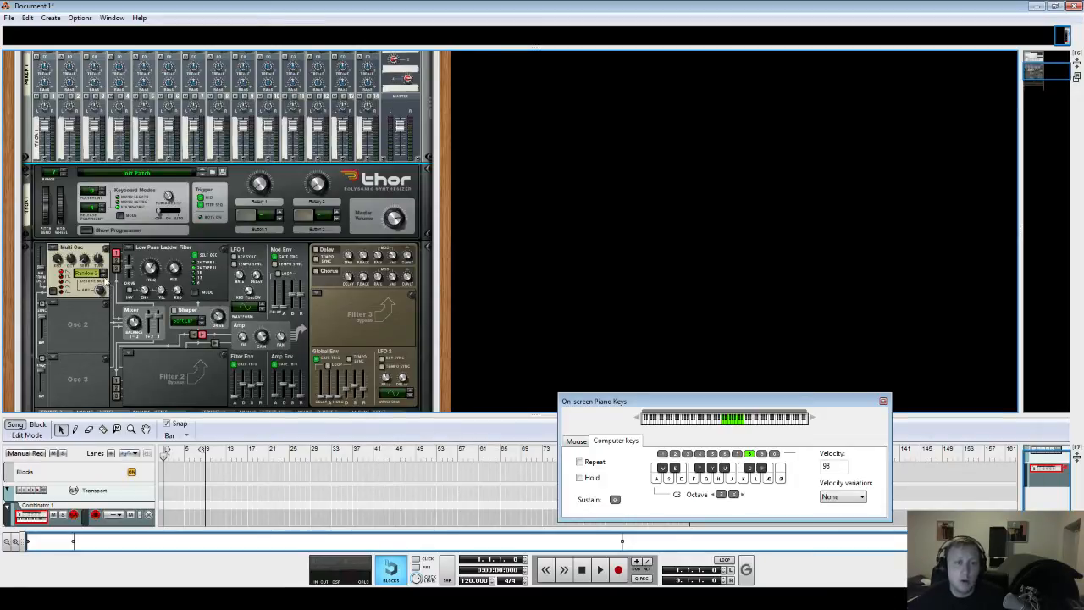
- Raise Oscillator 1's detune amount to about 30 while playing test notes
key(d)
key(d)
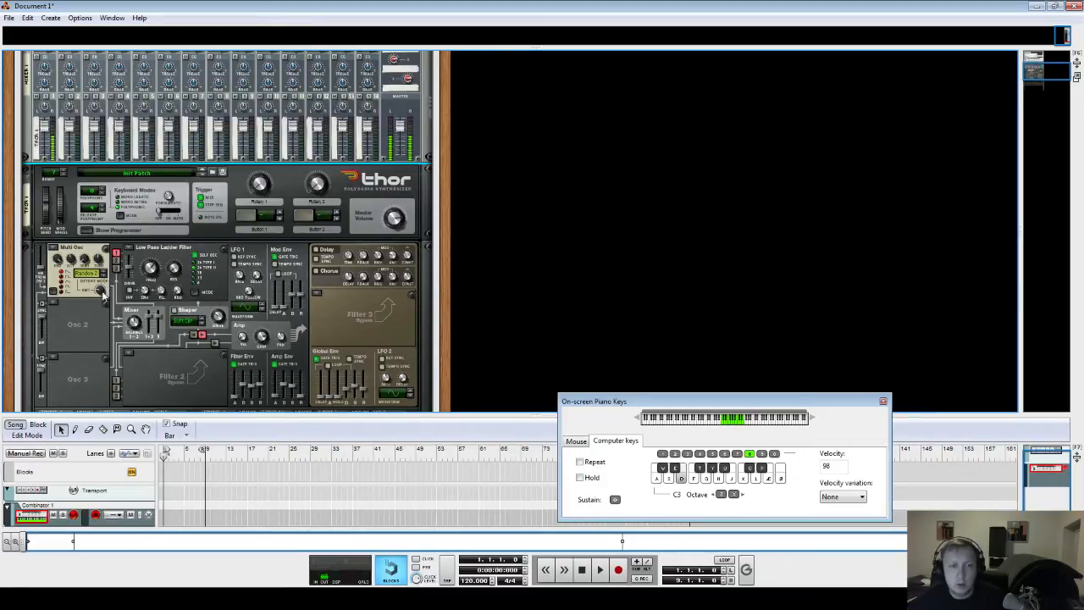
scroll(105, 291, up, 1)
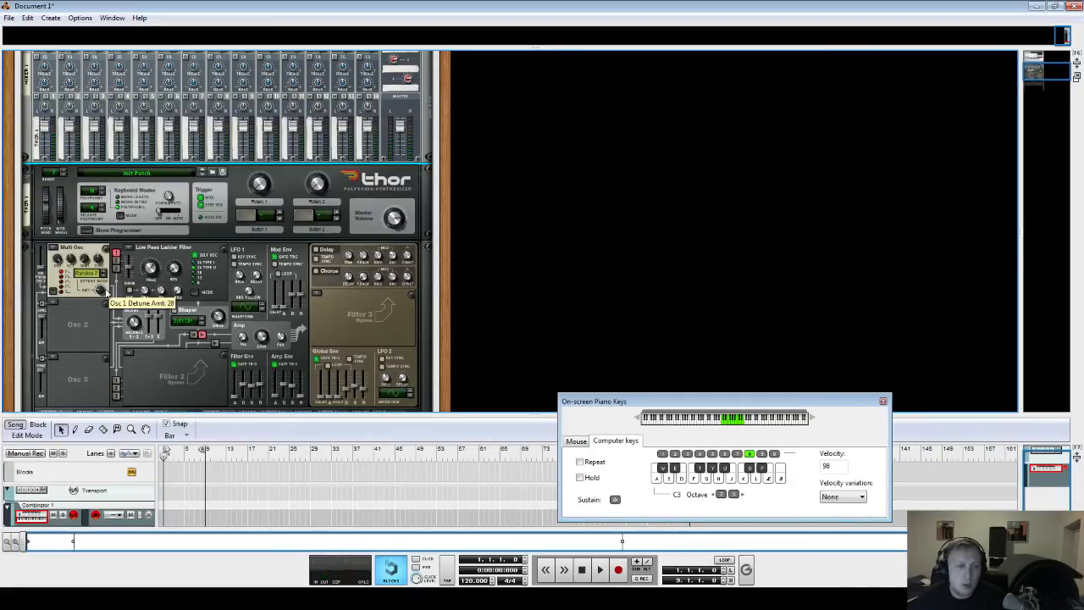
key(d)
scroll(105, 290, up, 2)
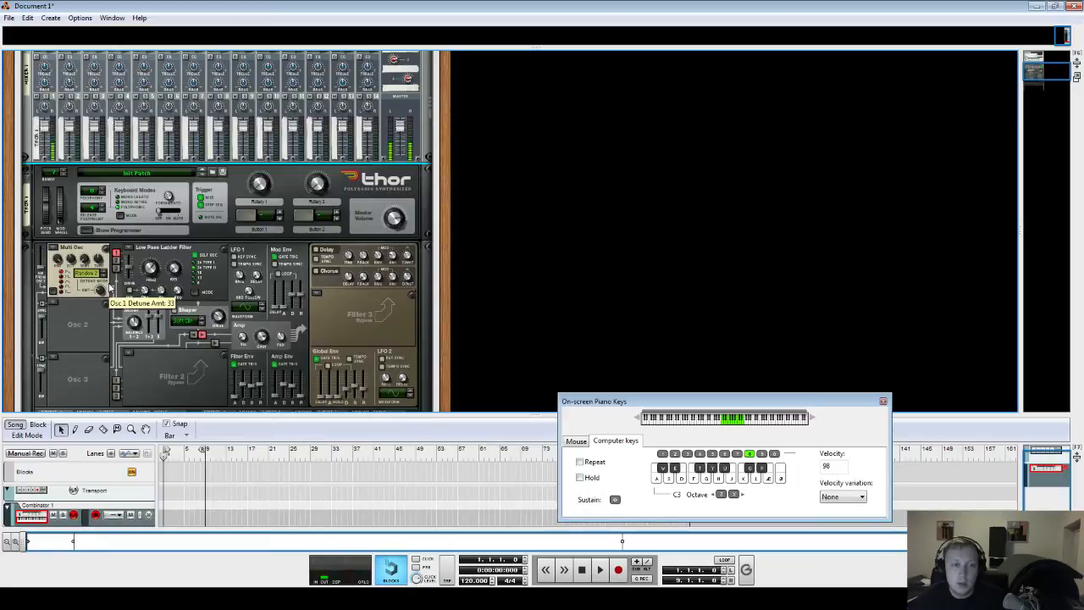
key(d)
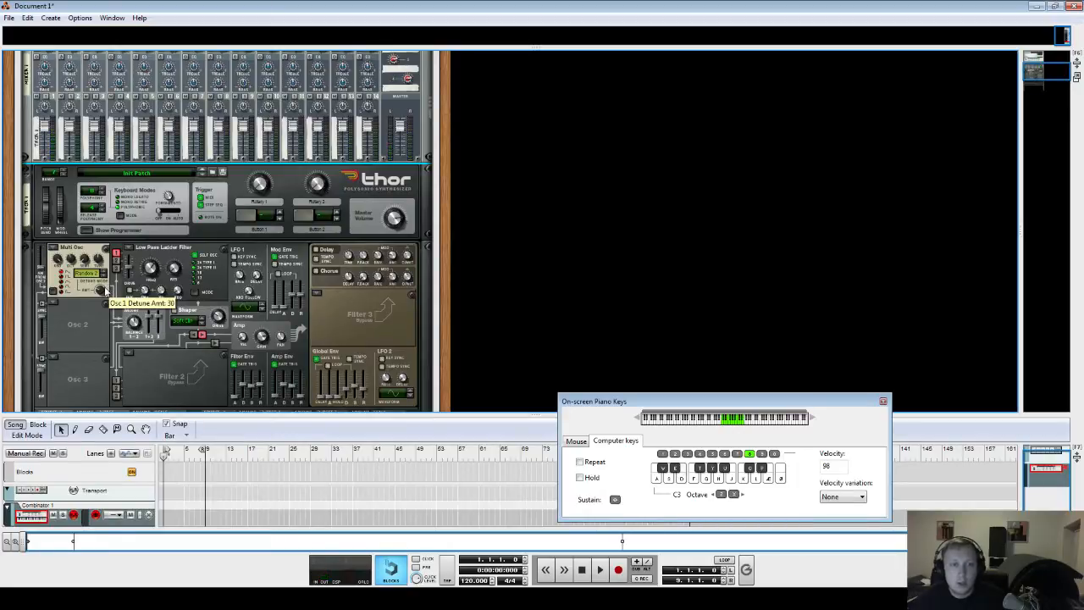
key(d)
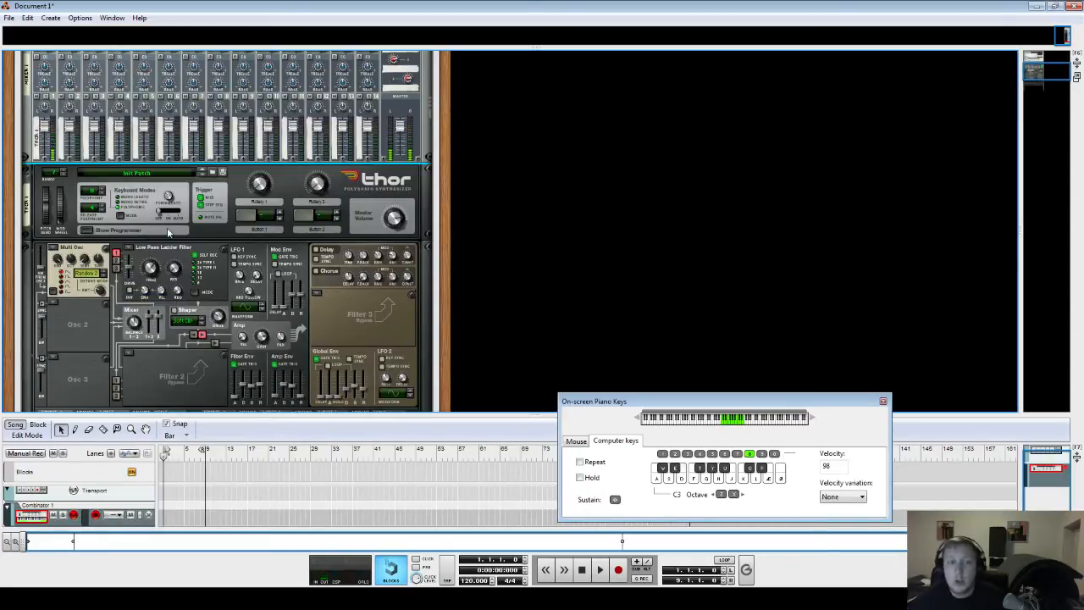
- Duplicate the Thor synthesizer inside the Combinator
drag(301, 415, 300, 528)
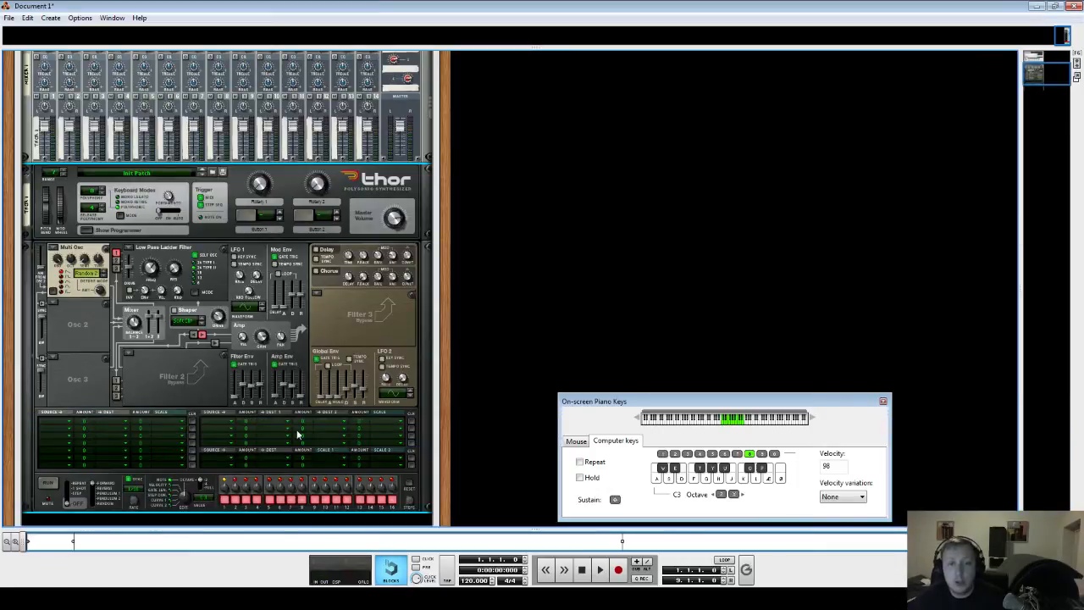
key(d)
scroll(264, 383, down, 3)
scroll(258, 373, up, 2)
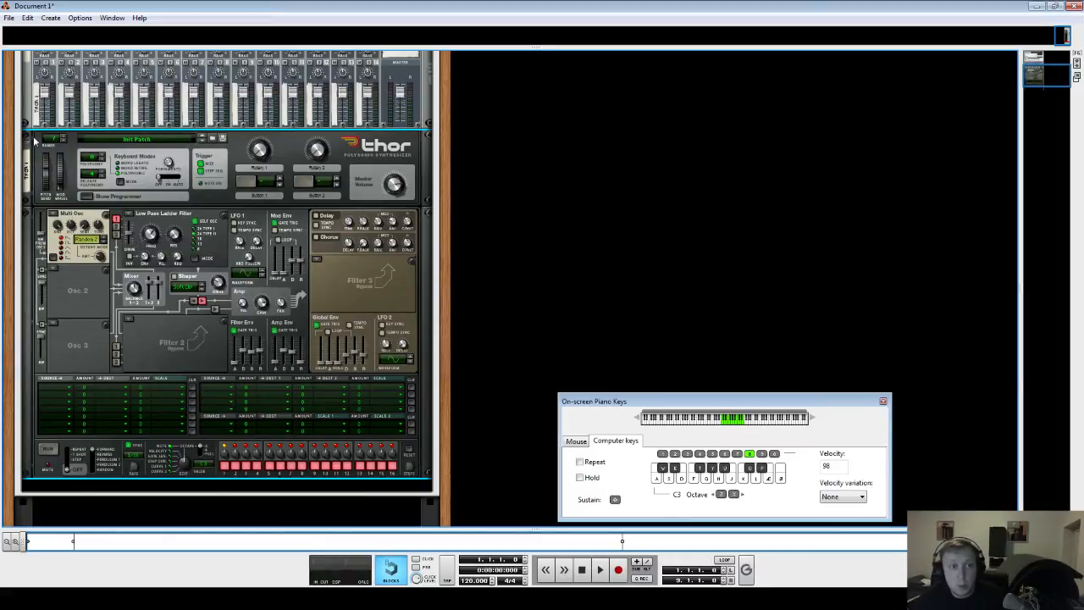
drag(35, 142, 81, 186)
scroll(241, 247, down, 5)
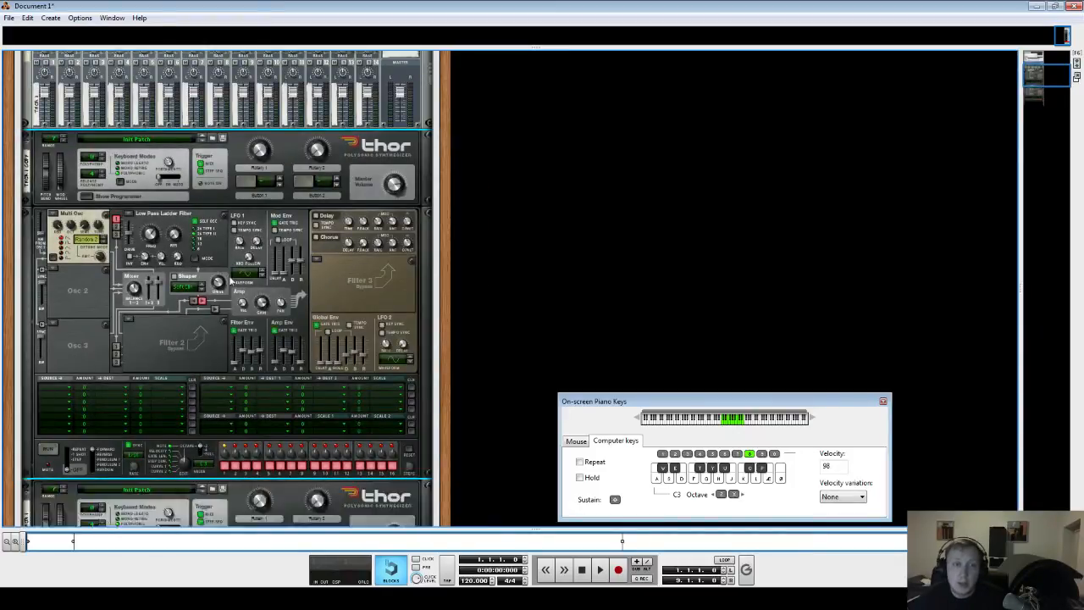
scroll(241, 246, up, 5)
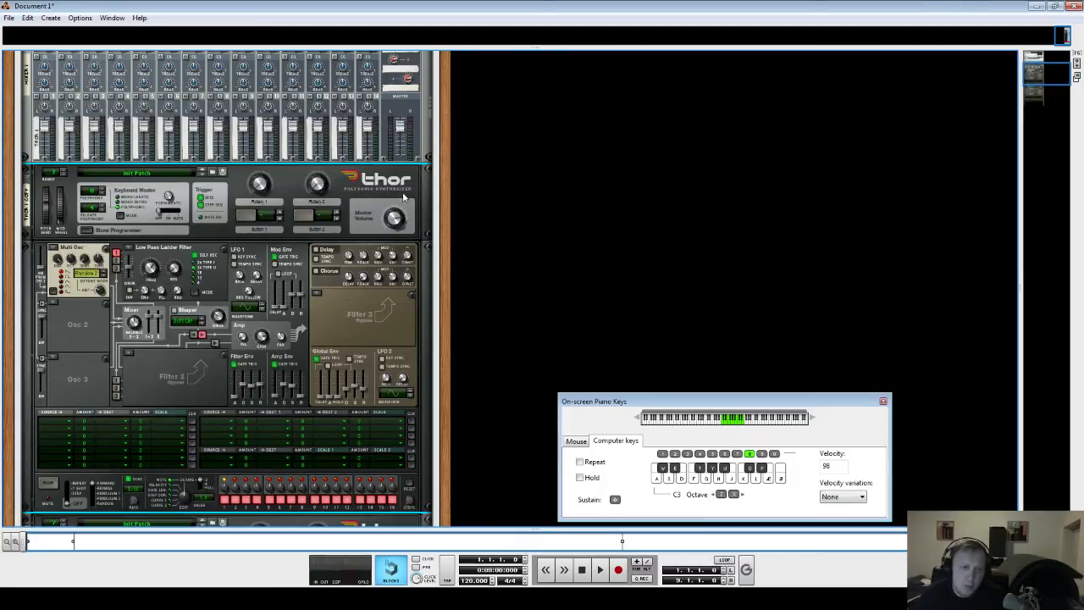
- Inspect the cable connections on the back of the rack and flip back to the front
key(Delete)
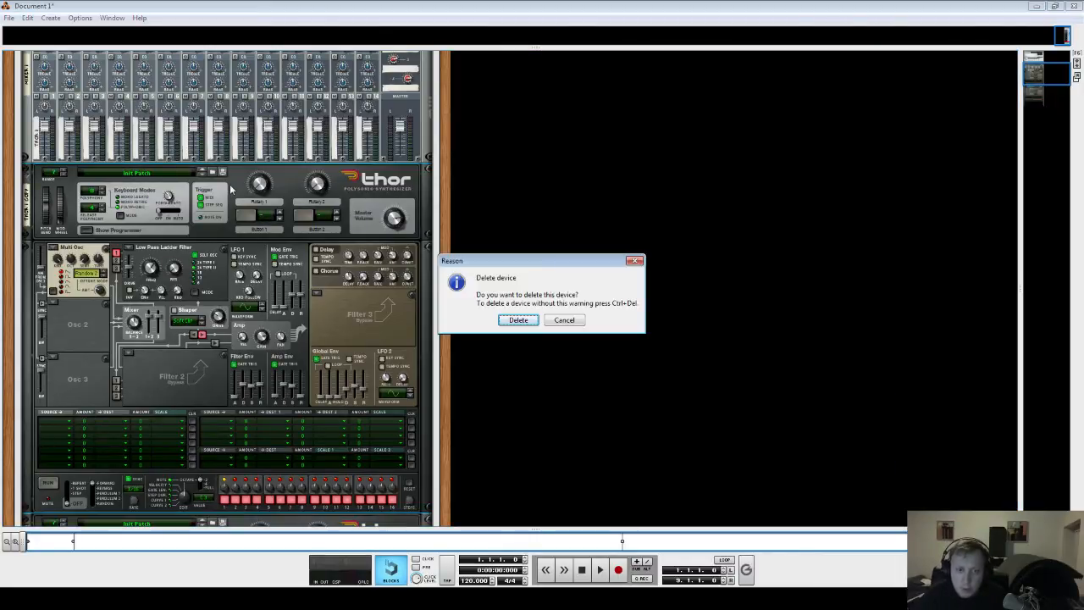
key(Escape)
key(Tab)
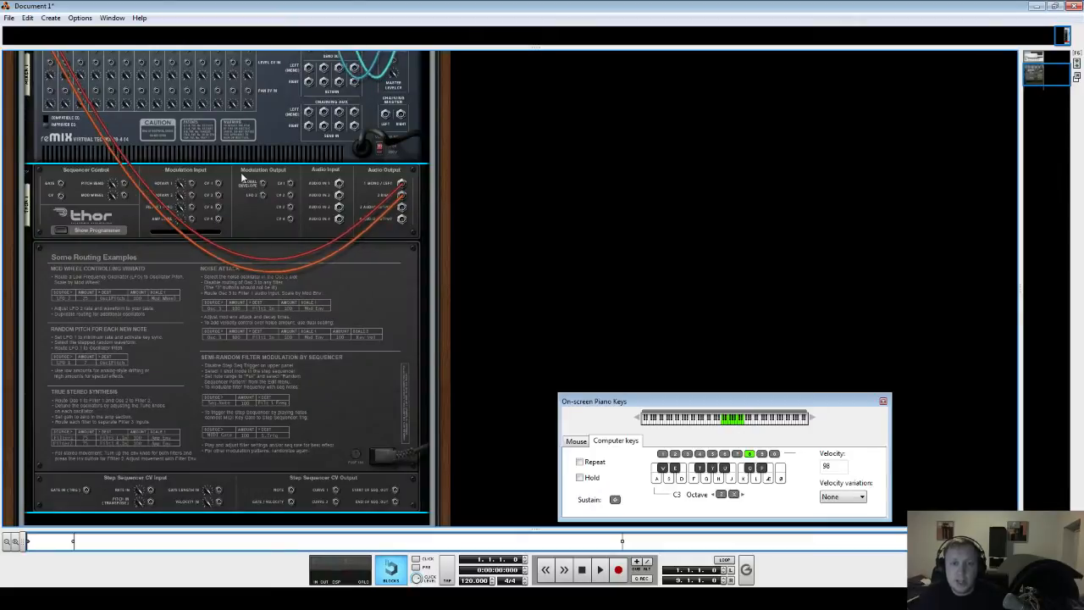
scroll(136, 206, up, 4)
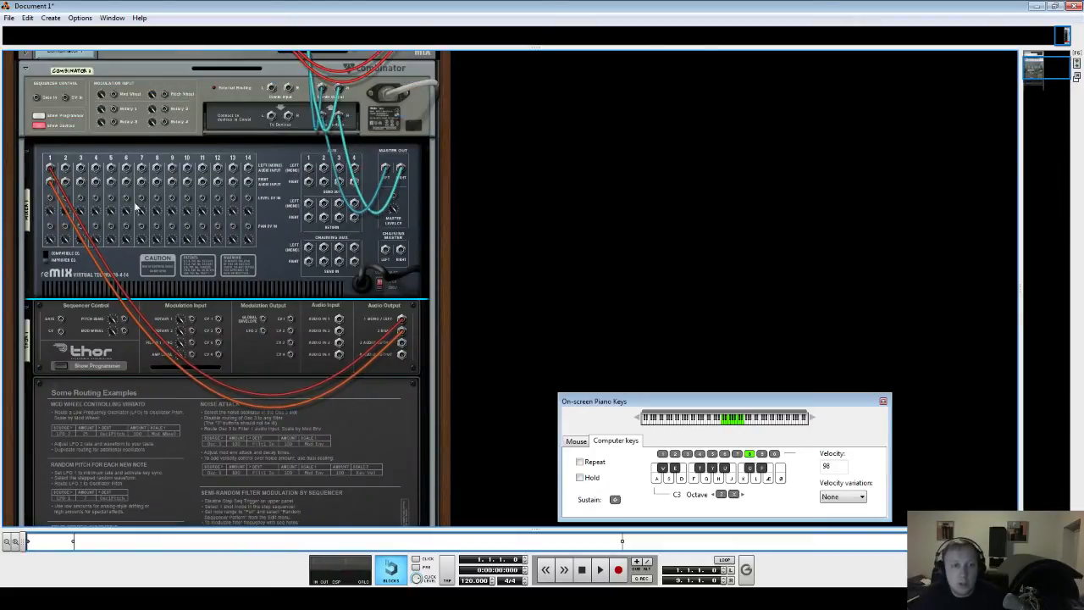
key(Tab)
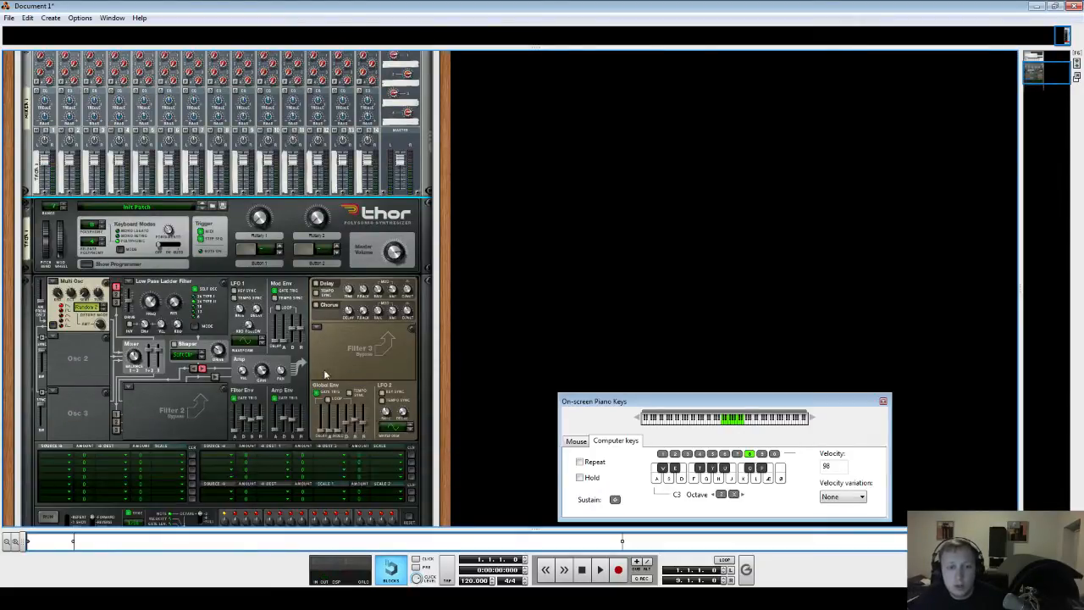
- Turn off Thor's Filter 1 slot, removing the Low Pass Ladder filter
click(131, 284)
click(153, 342)
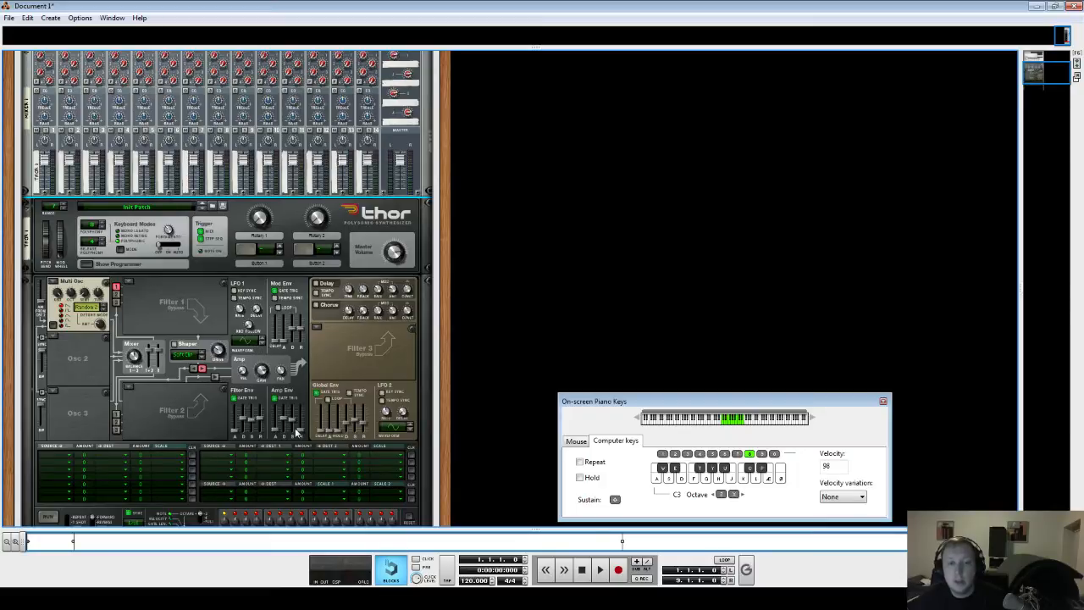
- Set the Amp Env attack to about 484 ms and release to about 3.03 s, auditioning notes
drag(286, 418, 295, 399)
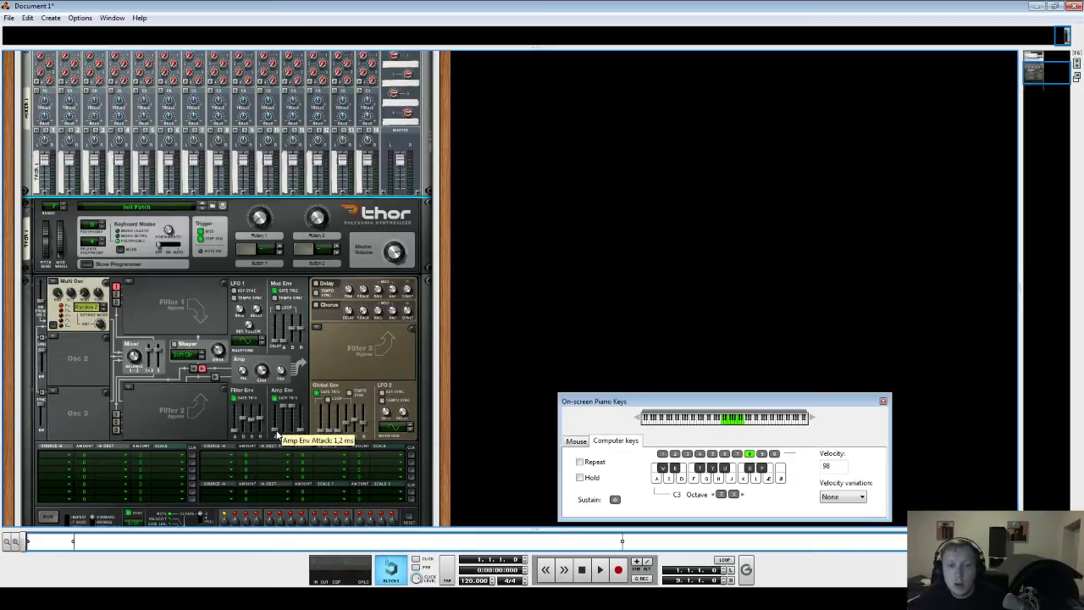
drag(285, 430, 288, 427)
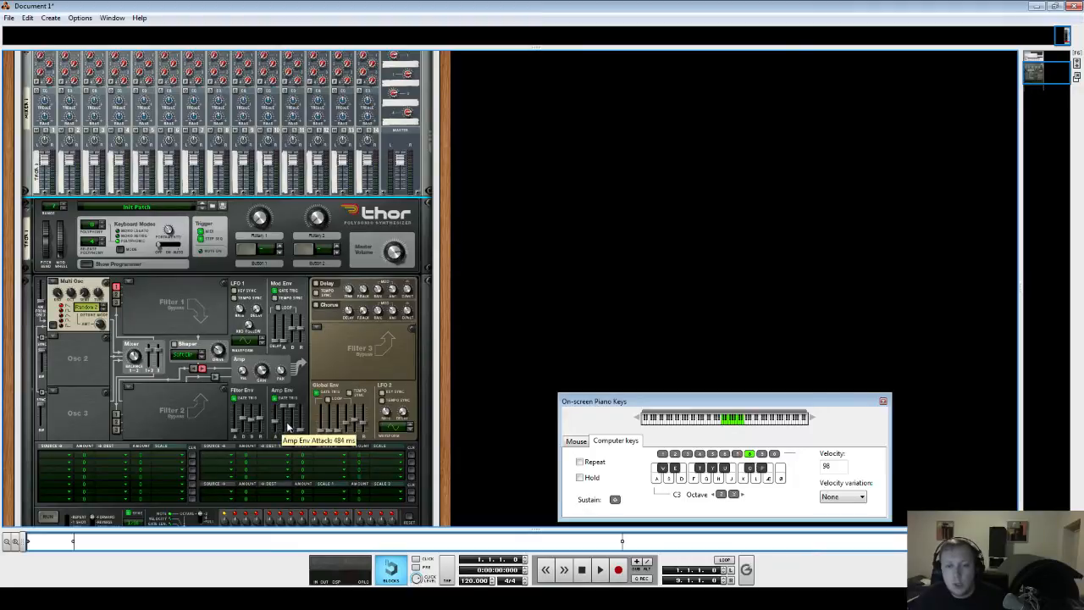
key(e)
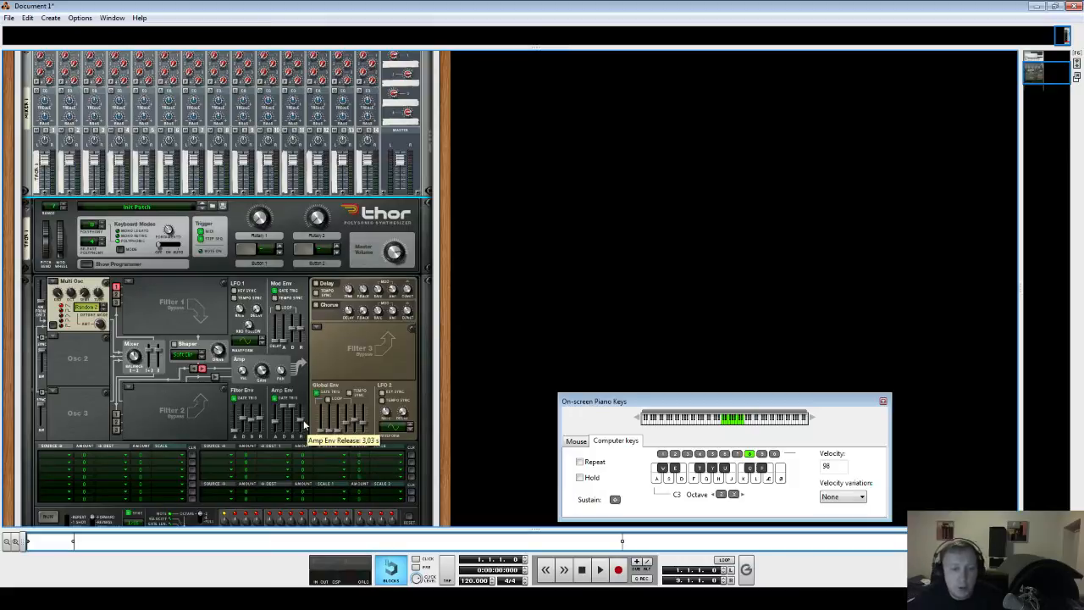
key(d)
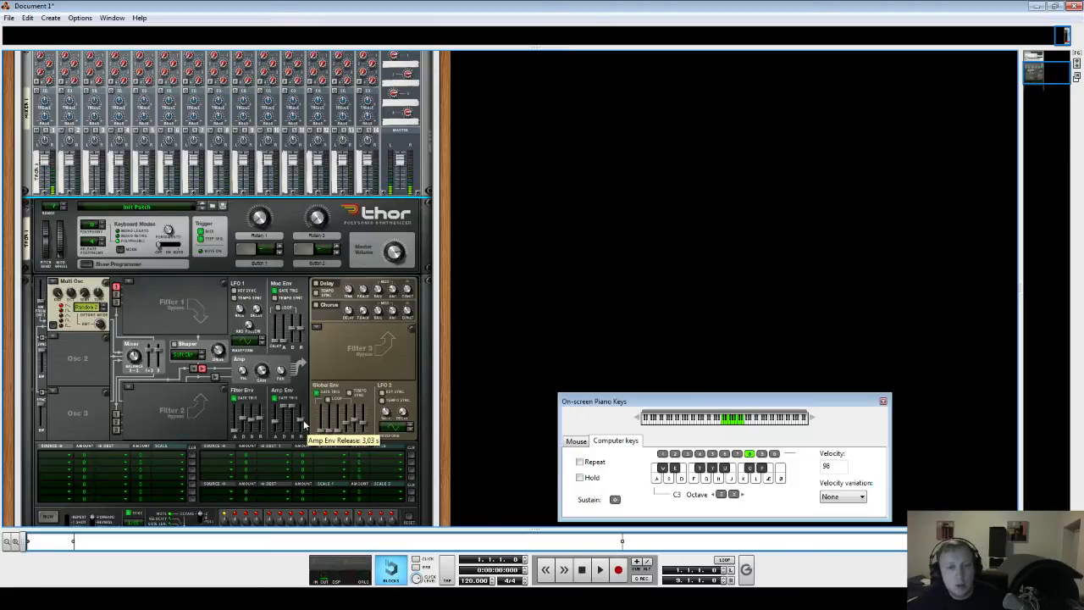
key(d)
key(d)
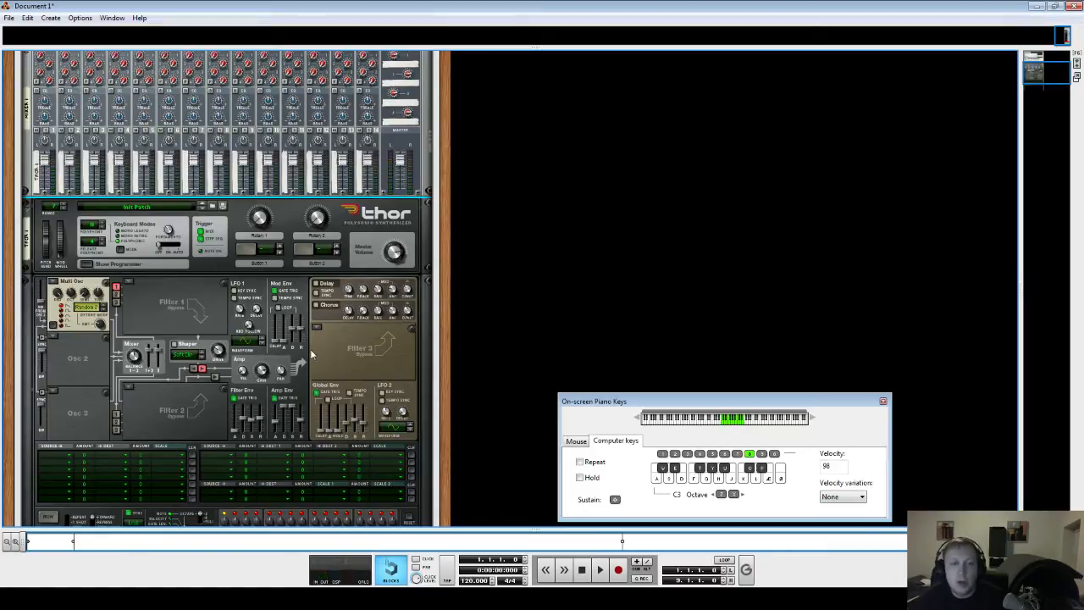
scroll(282, 398, down, 2)
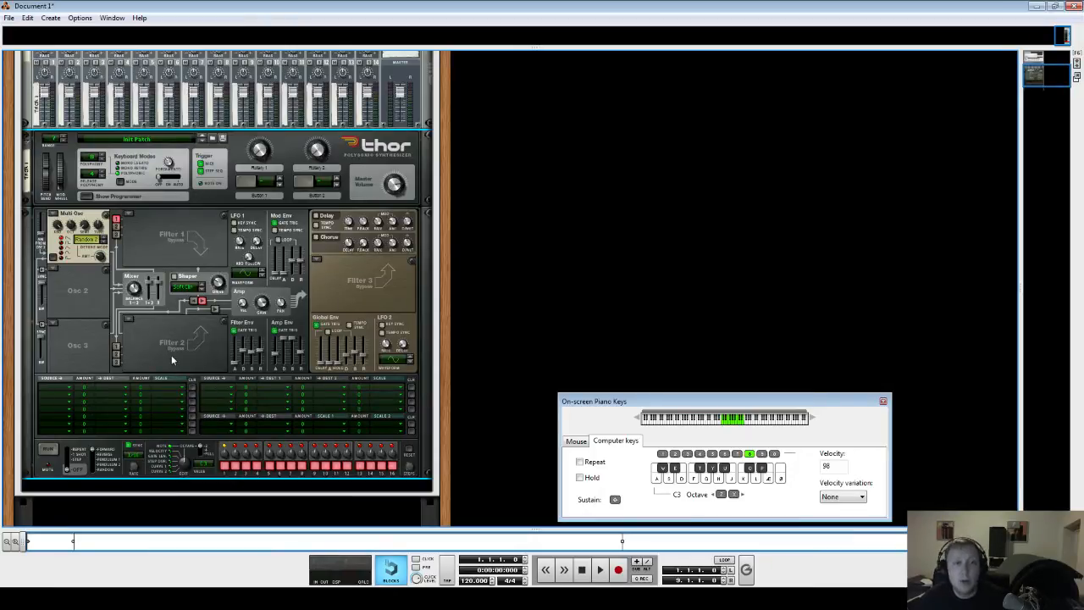
click(57, 386)
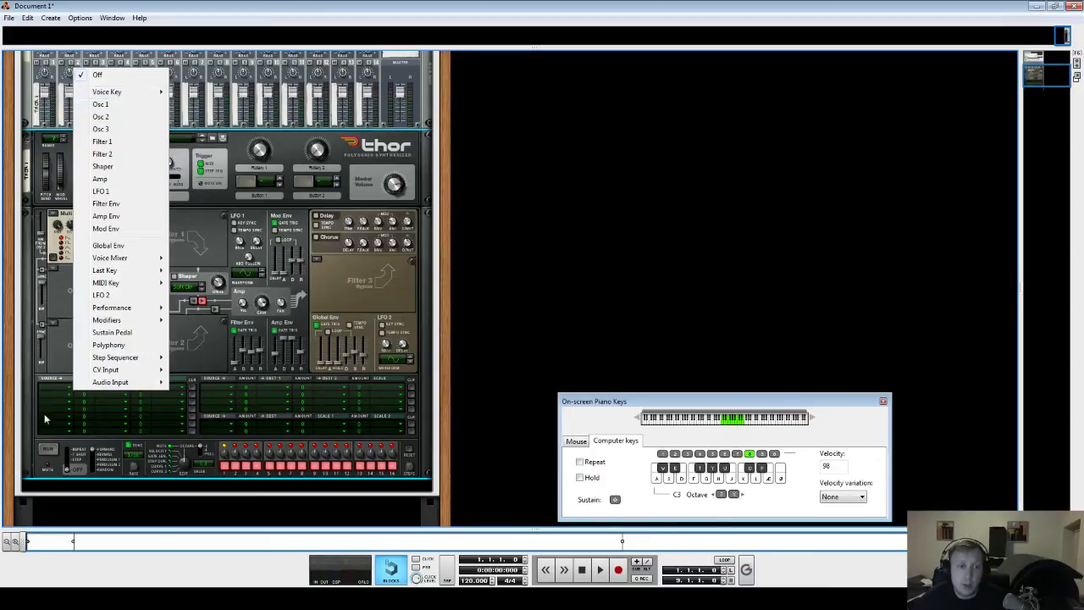
click(56, 367)
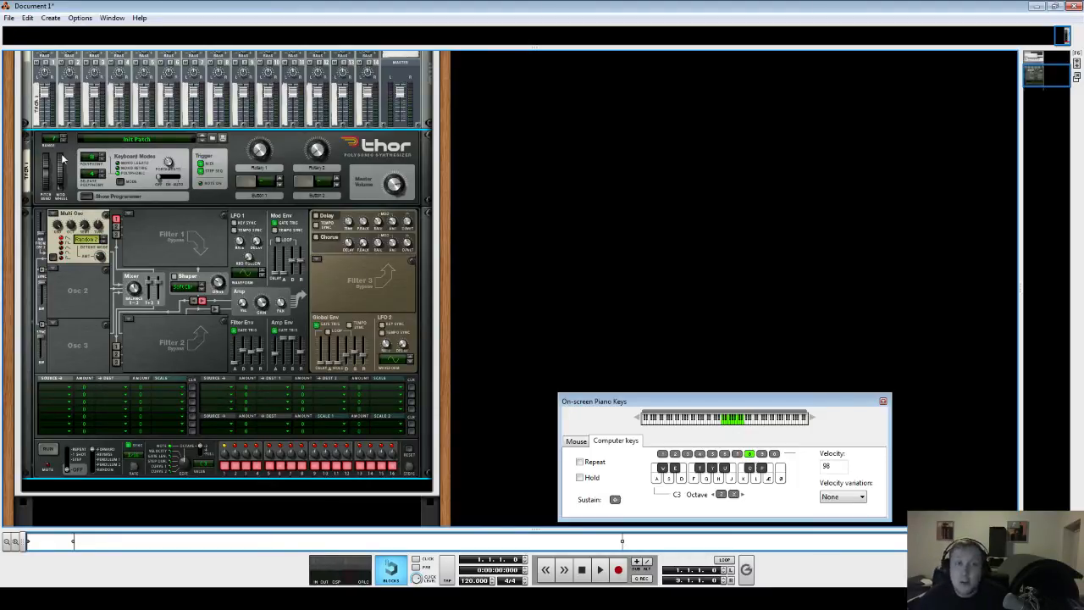
mouse_move(66, 159)
mouse_down()
mouse_move(90, 196)
mouse_move(82, 161)
mouse_up()
scroll(203, 373, down, 3)
scroll(223, 404, up, 5)
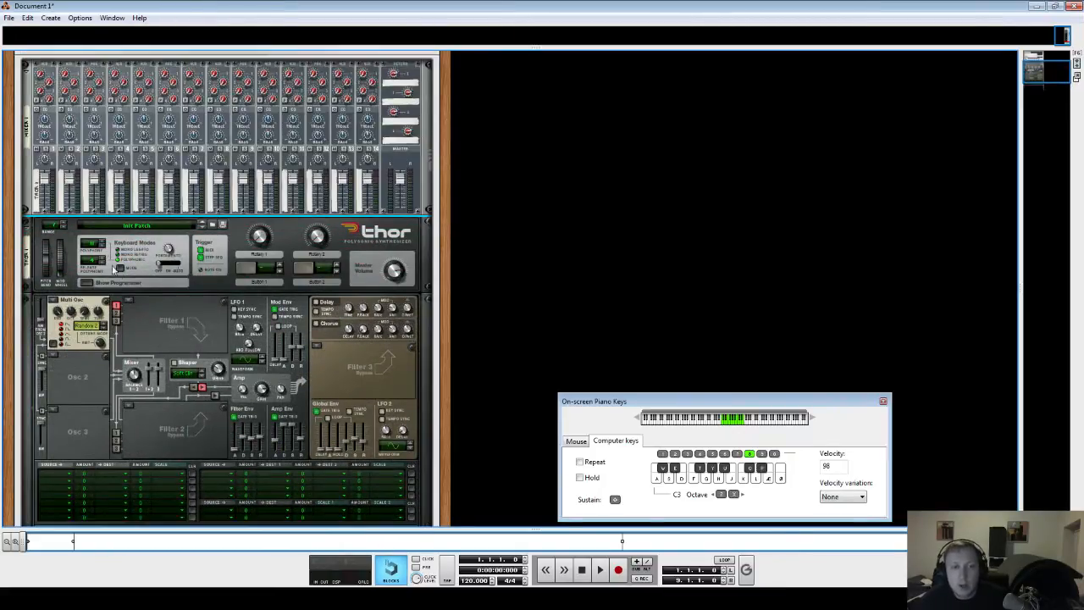
drag(74, 234, 93, 244)
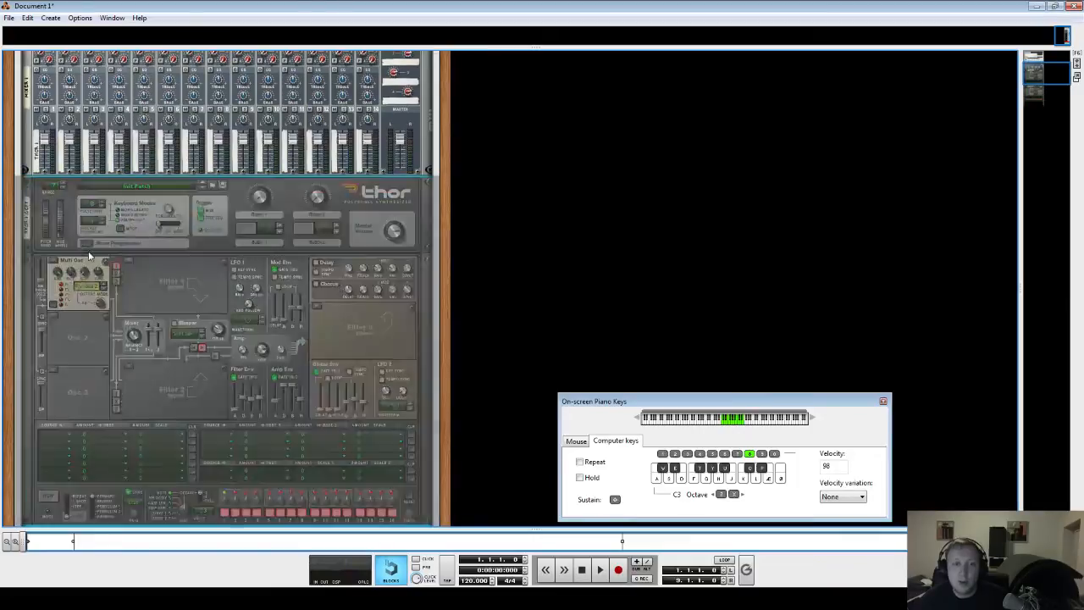
- On the back of the rack, connect the second Thor's audio output to mixer channel 2 and flip to the front
key(Tab)
scroll(294, 361, up, 10)
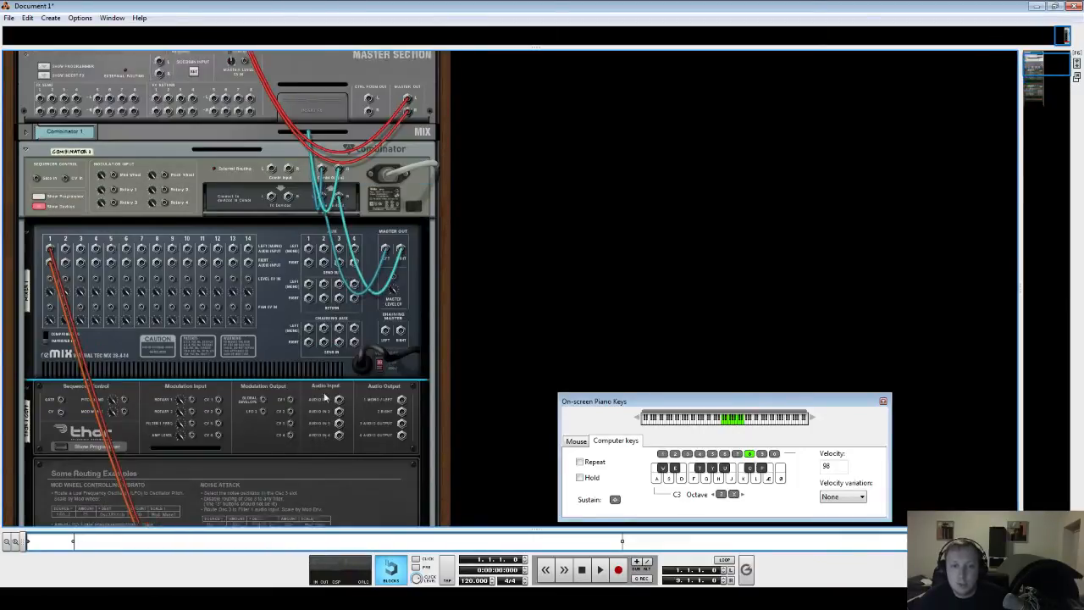
scroll(408, 449, down, 1)
drag(402, 358, 67, 208)
key(Tab)
- Nudge mixer channel 2's level down slightly while auditioning chords on the layered Thors
scroll(99, 309, down, 6)
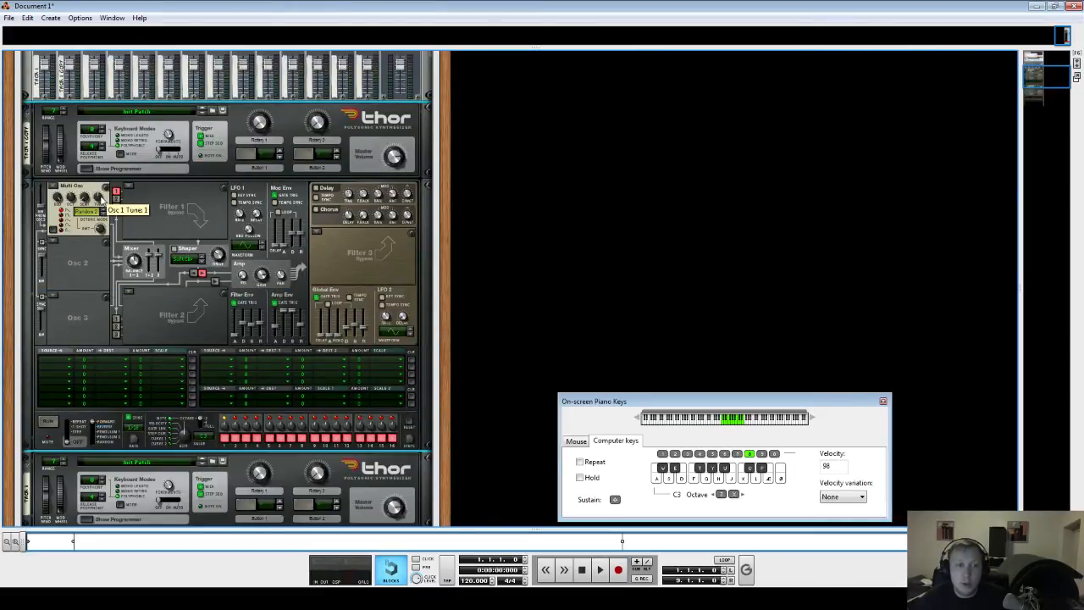
scroll(100, 197, down, 4)
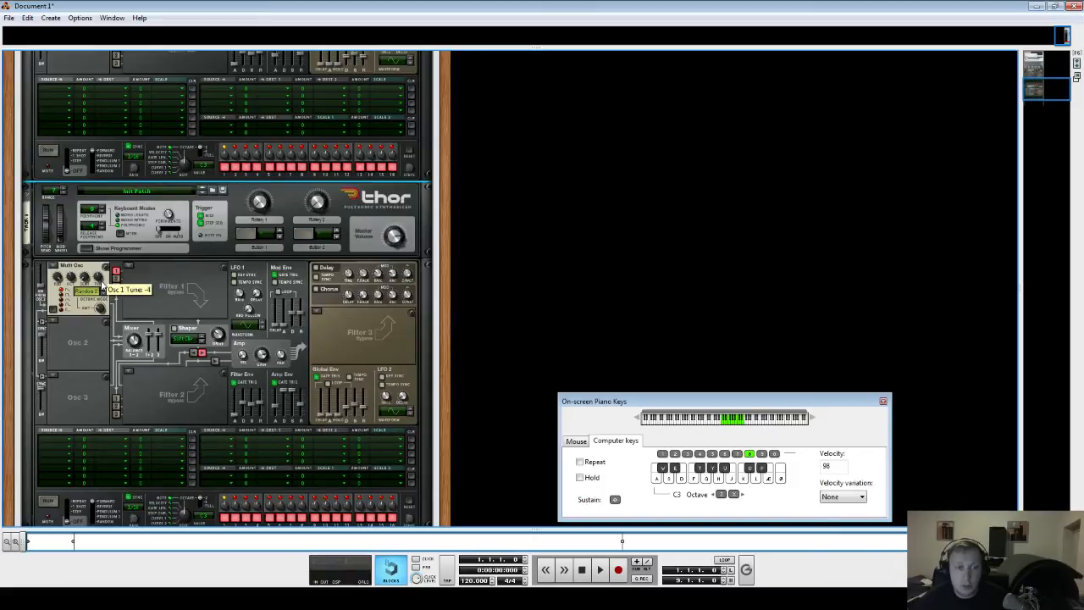
key(s)
key(f)
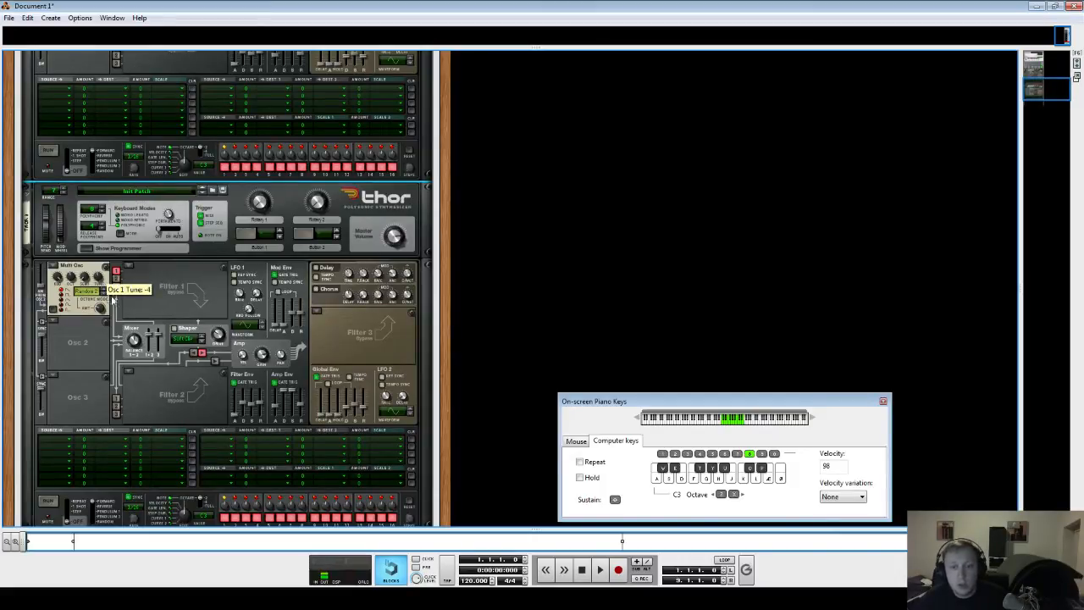
scroll(111, 300, up, 15)
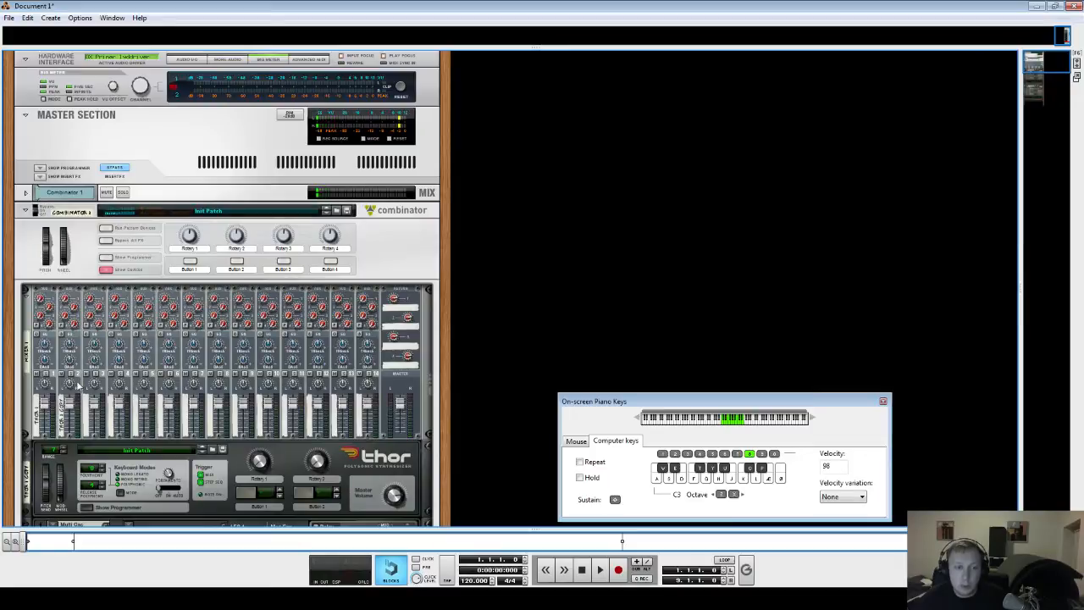
mouse_move(71, 405)
mouse_down()
mouse_move(45, 414)
mouse_move(69, 414)
mouse_up()
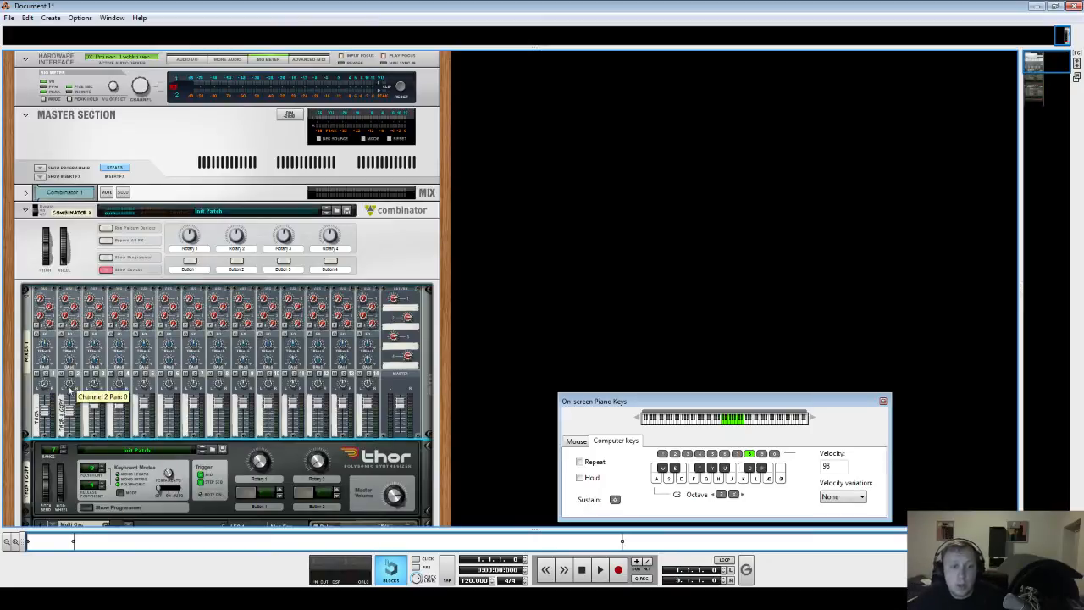
key(s)
key(f)
key(h)
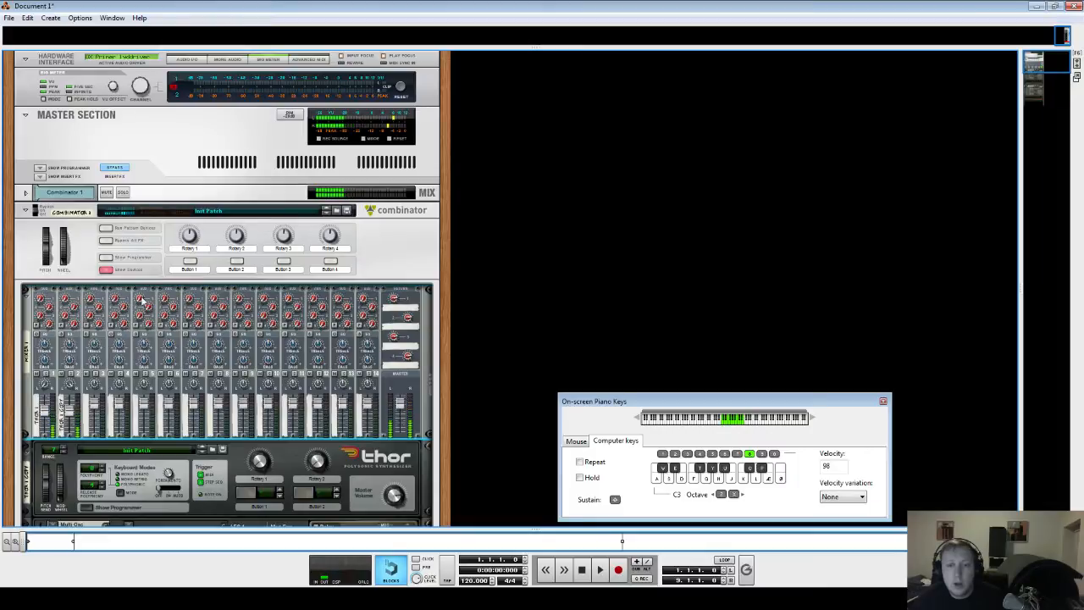
- Insert an RV7000 Advanced Reverb from the Studio FX devices into the Combinator
scroll(84, 496, down, 3)
scroll(112, 404, down, 2)
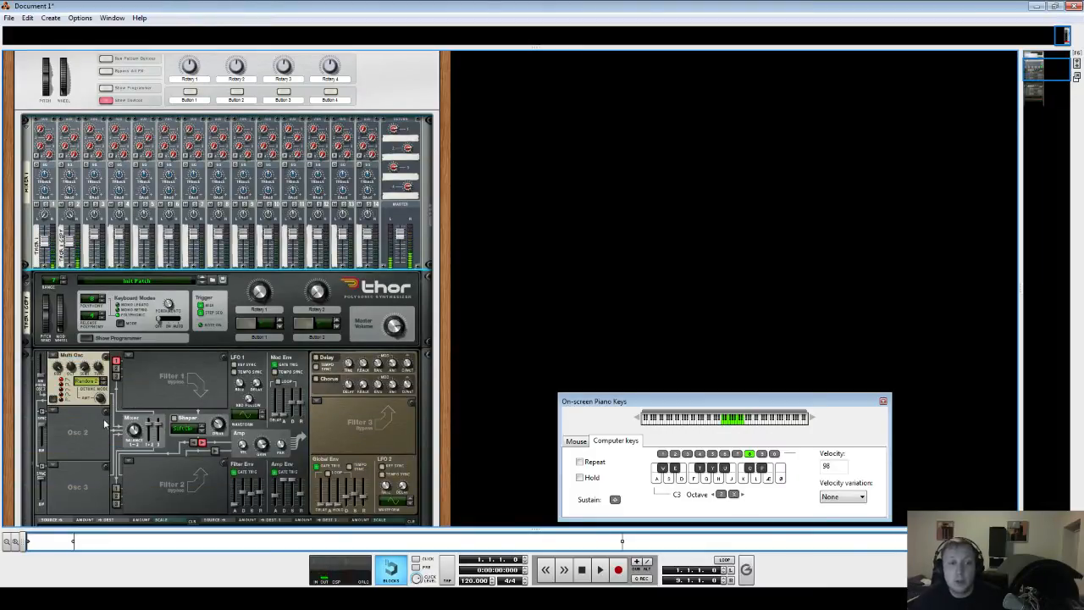
scroll(57, 411, down, 5)
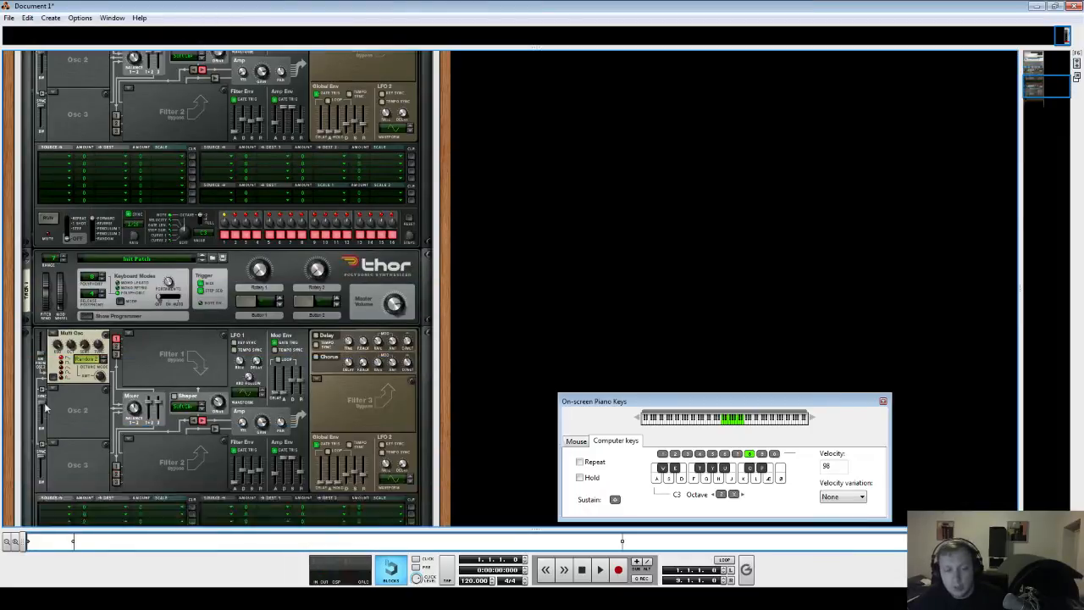
scroll(119, 409, up, 3)
scroll(201, 454, up, 4)
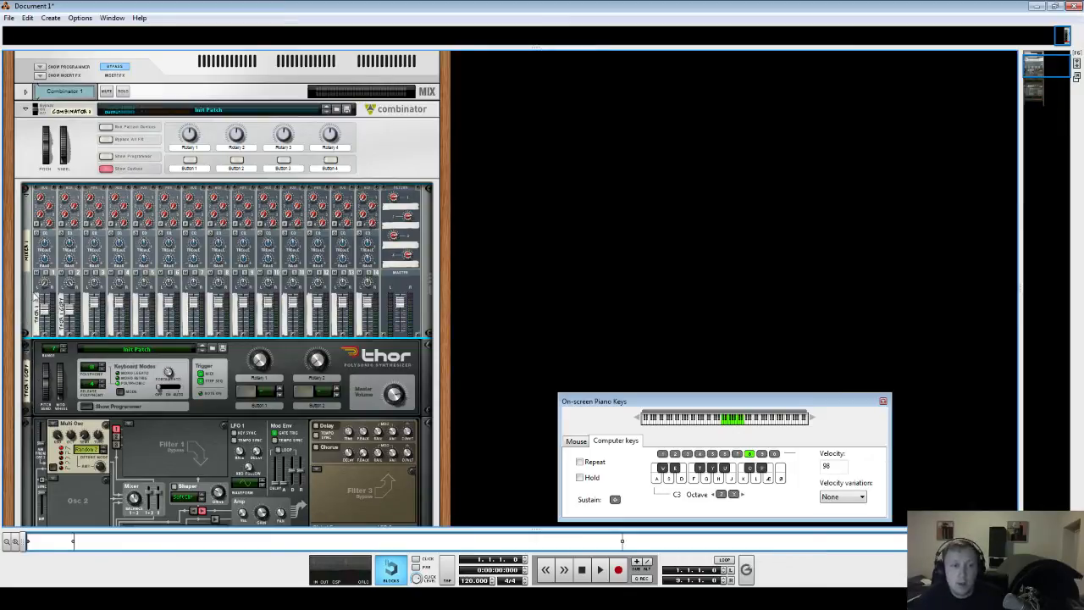
right_click(27, 286)
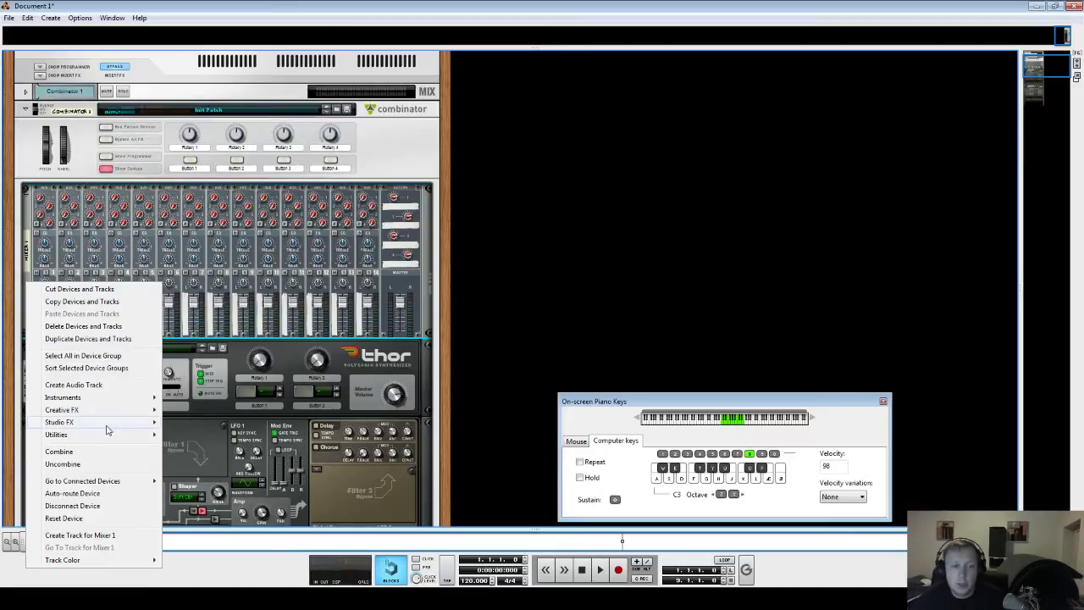
mouse_move(93, 422)
click(239, 164)
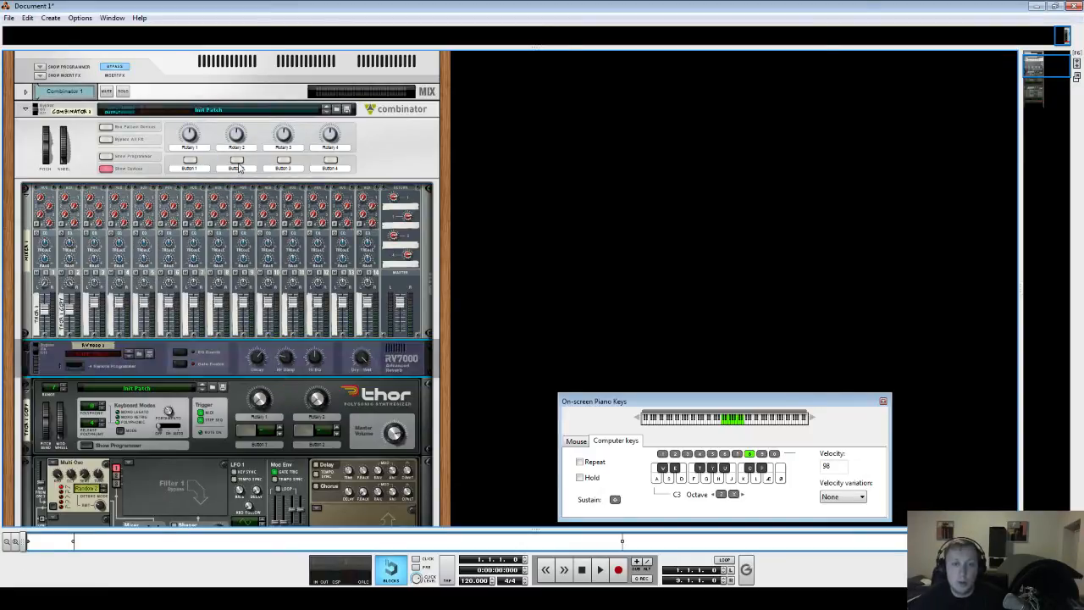
- Connect the mixer's aux send to the RV7000 input and move the reverb above the mixer
key(Tab)
drag(384, 208, 251, 358)
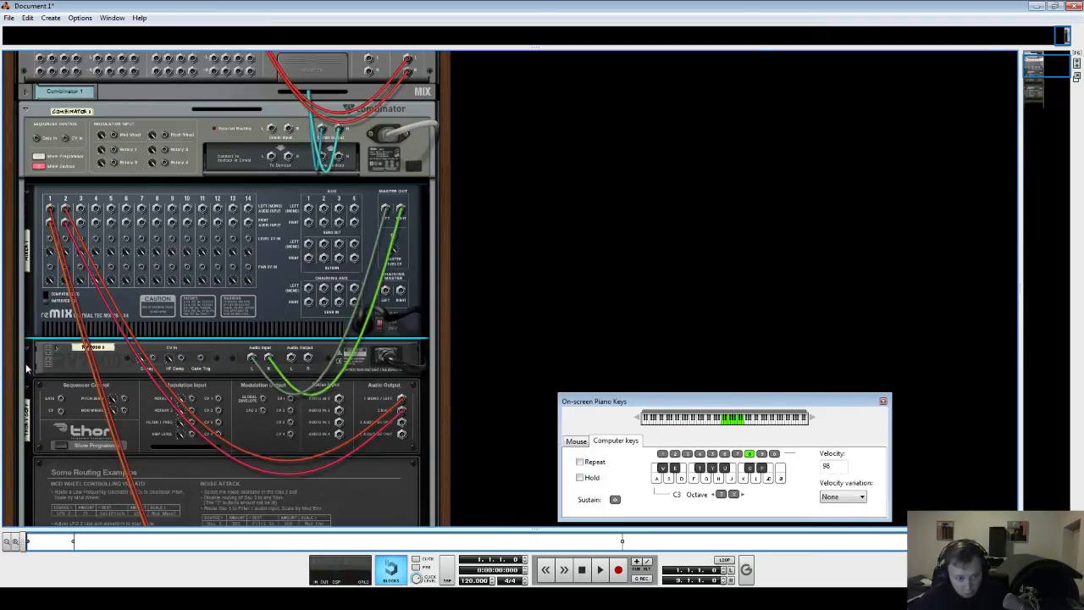
drag(27, 367, 44, 194)
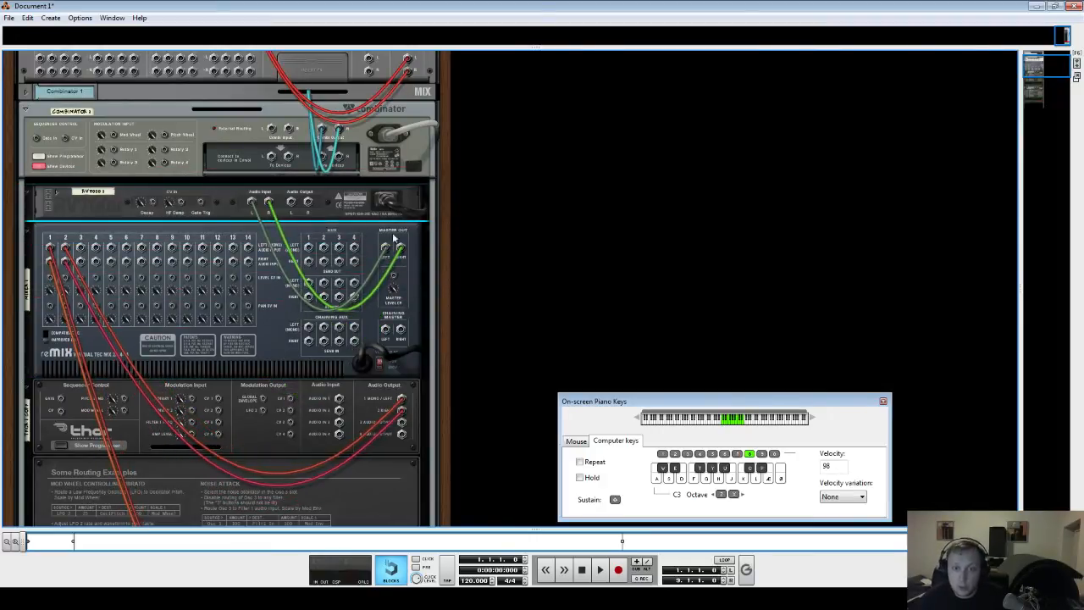
- Connect the RV7000's outputs to the mixer's aux return and flip back to the front
drag(293, 202, 326, 160)
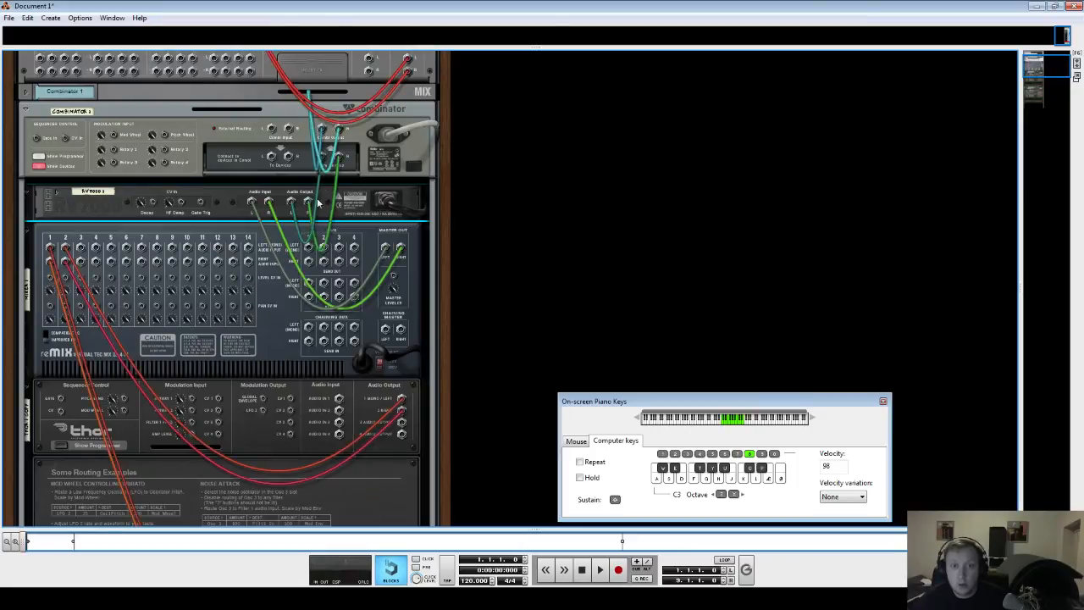
key(Tab)
key(Tab)
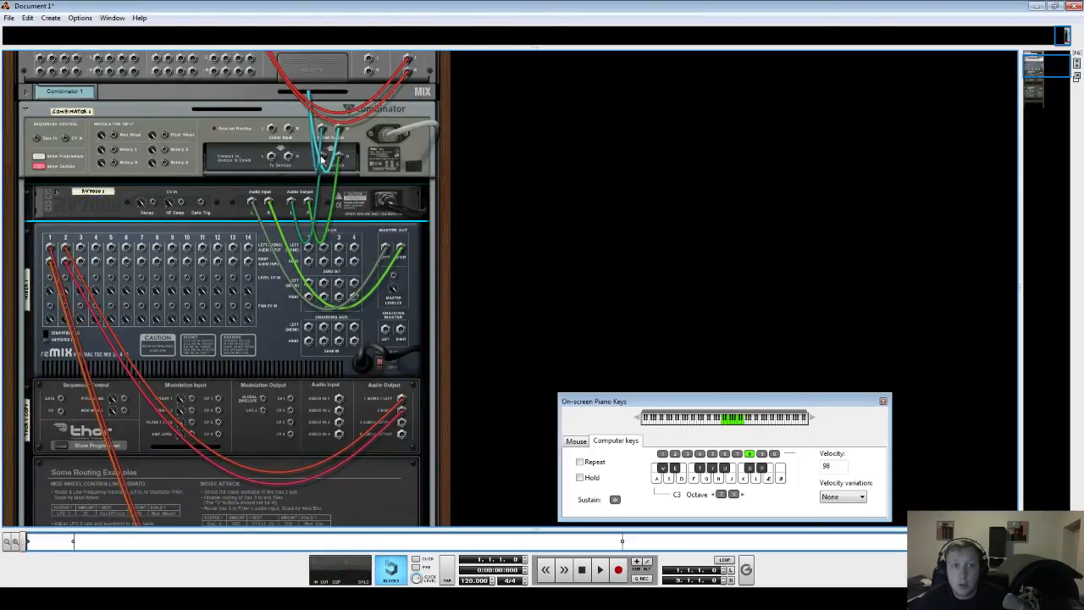
key(Tab)
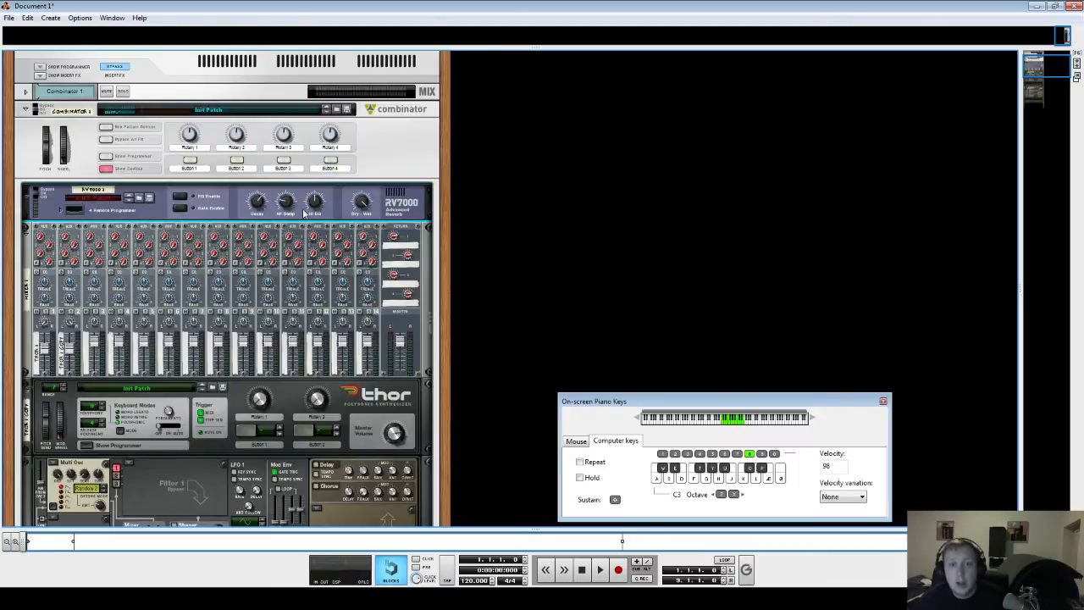
- Open the RV7000 remote programmer, raise its first edit parameter and the Decay, and audition a chord
click(63, 209)
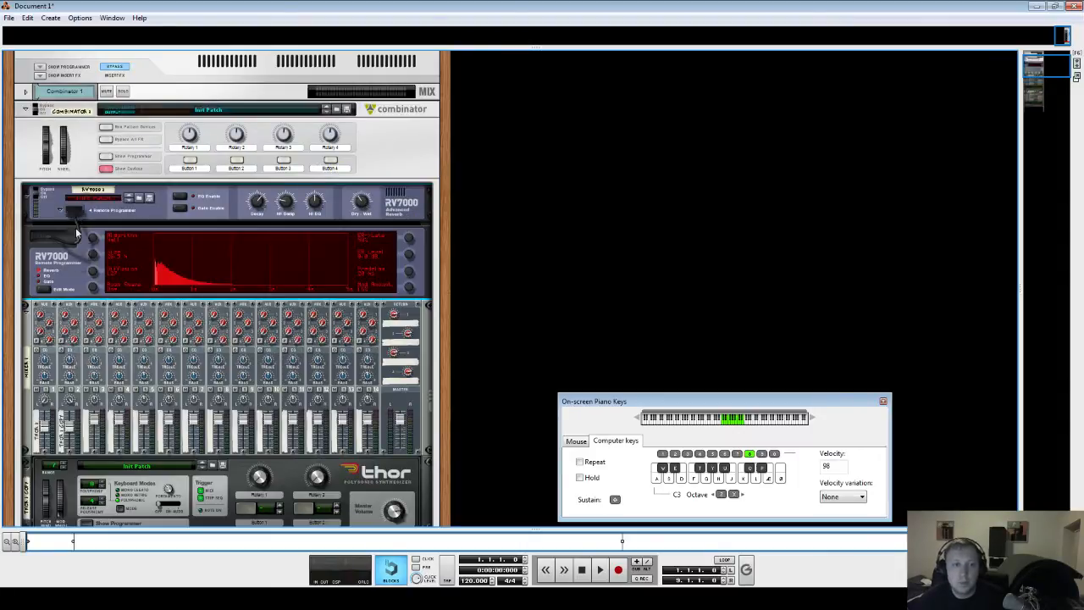
drag(94, 237, 94, 212)
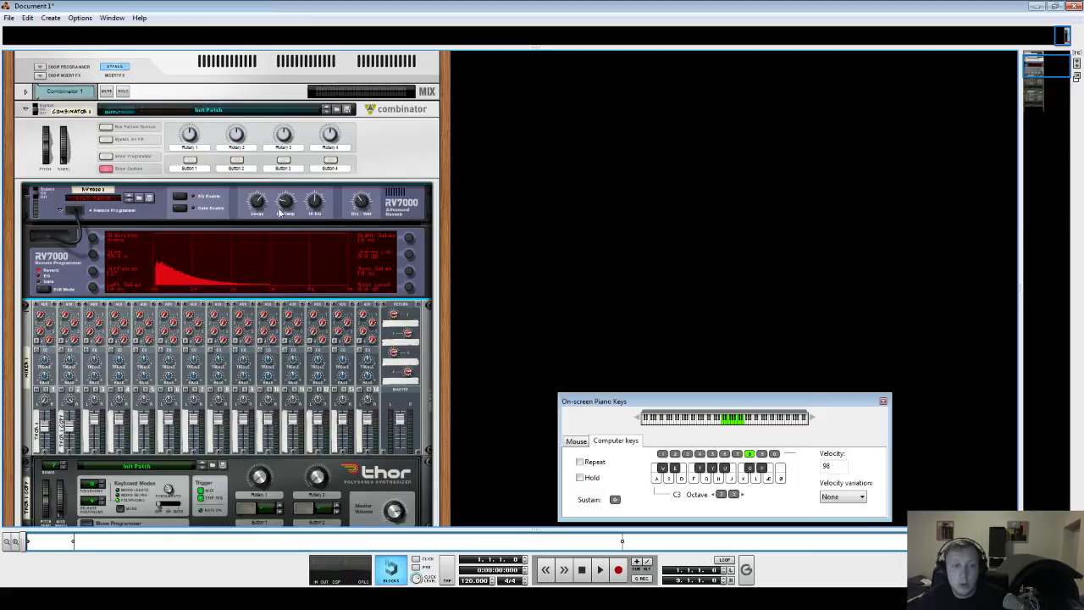
drag(260, 210, 266, 188)
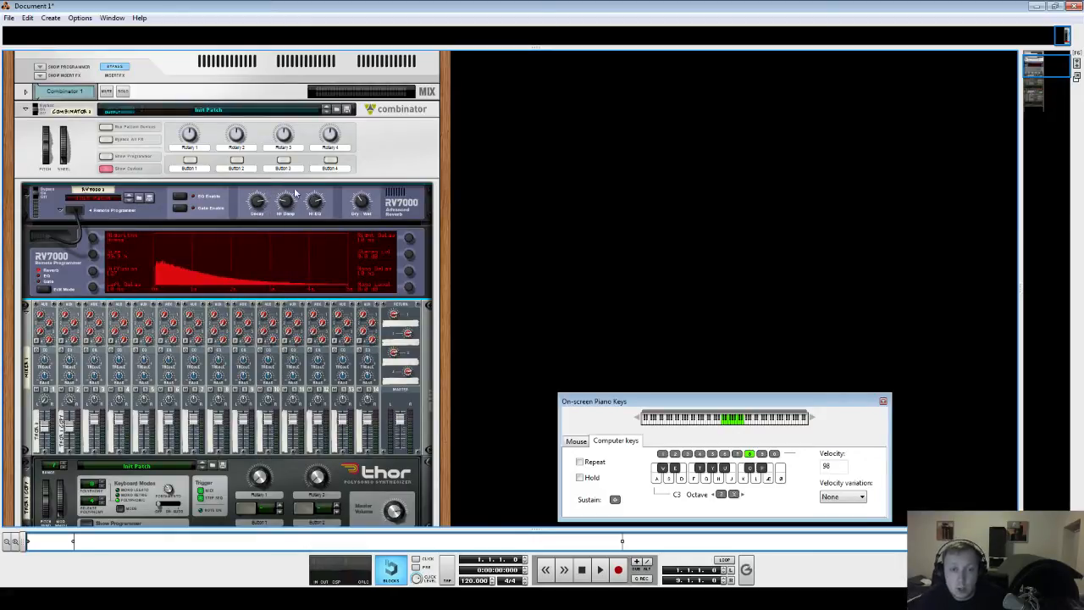
key(s)
key(f)
key(h)
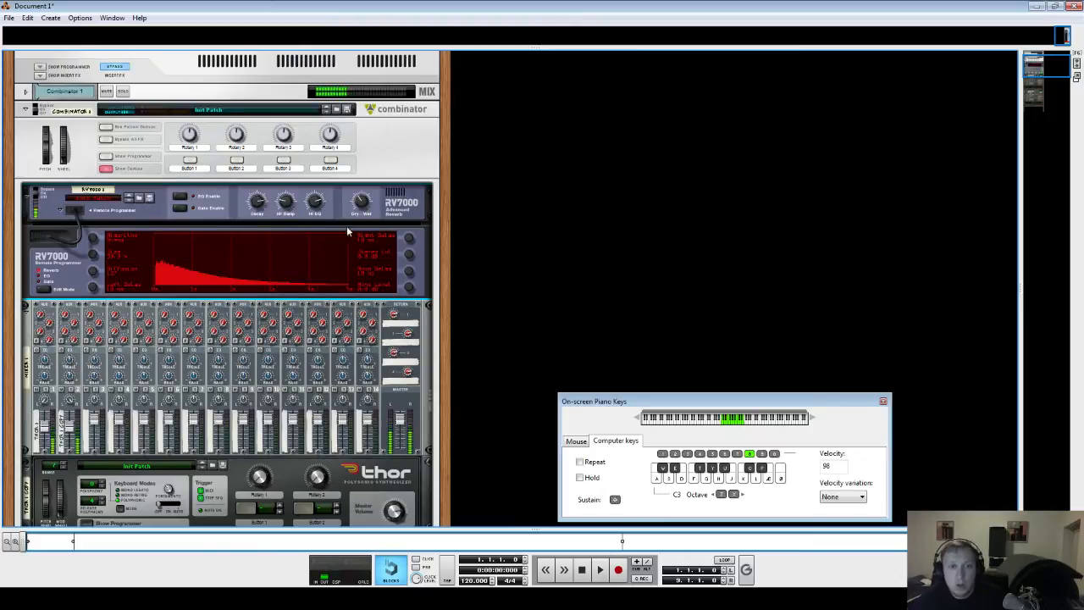
- Raise two more reverb edit parameters in the remote programmer and audition a chord
scroll(292, 357, down, 3)
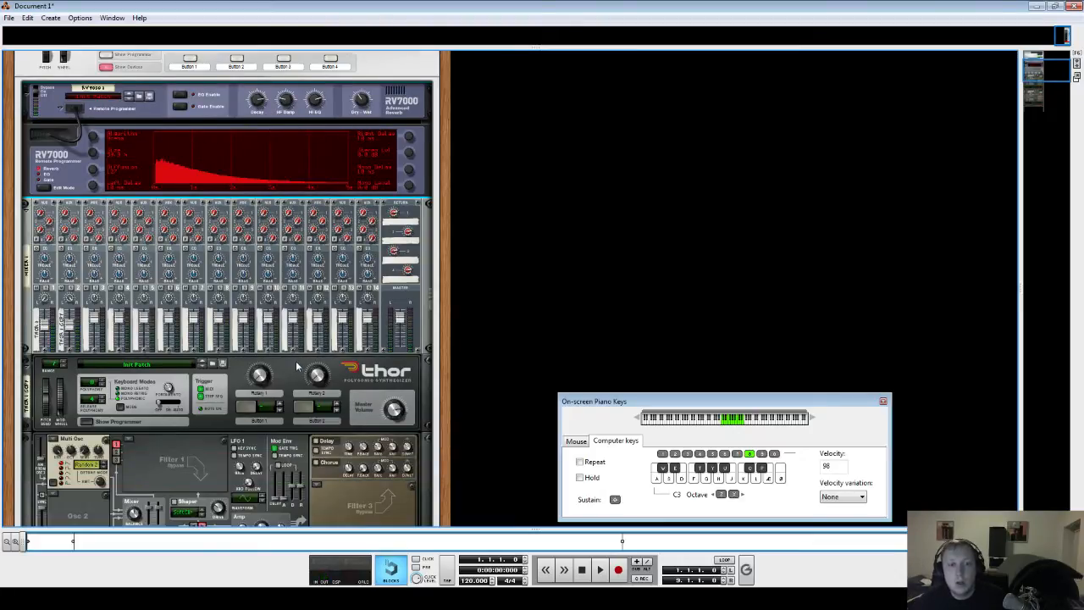
scroll(292, 357, up, 3)
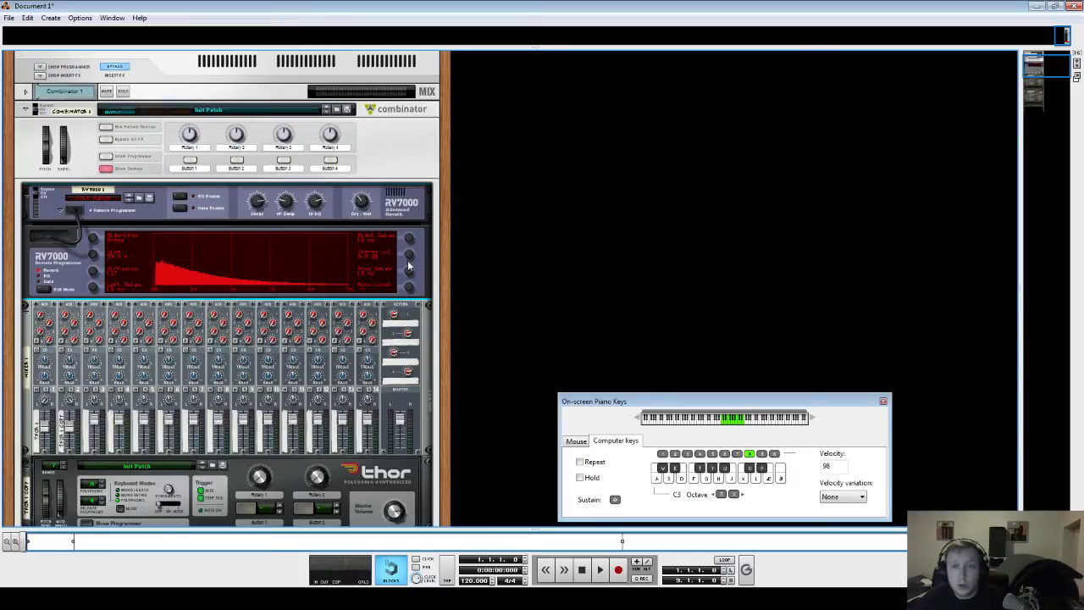
drag(407, 259, 421, 198)
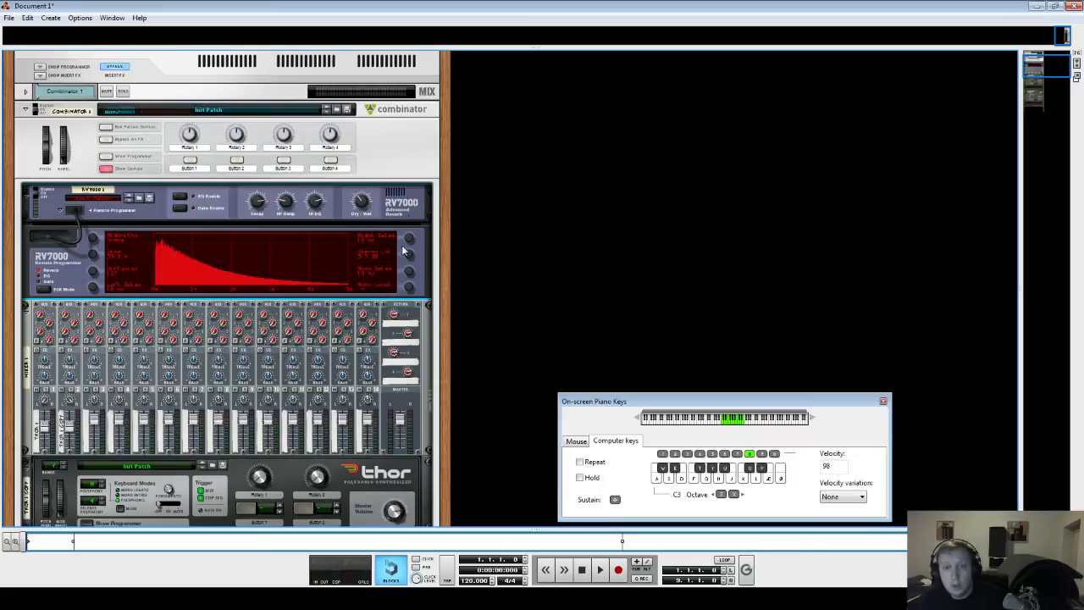
drag(404, 251, 413, 235)
key(s)
key(f)
key(h)
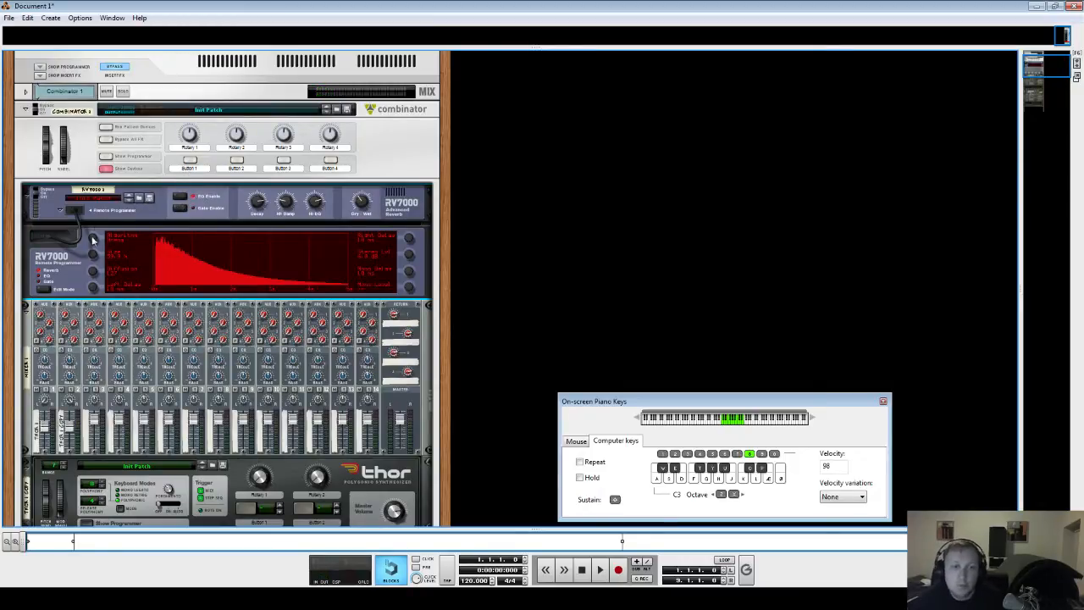
- Switch the RV7000 remote programmer to EQ mode and audition a chord
click(46, 277)
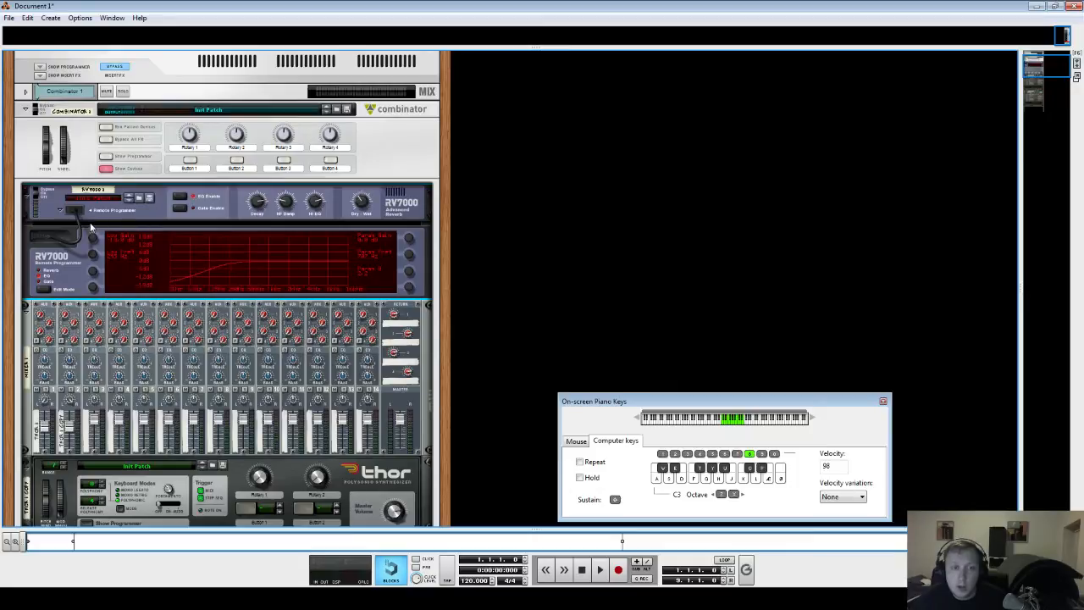
key(s)
key(f)
key(h)
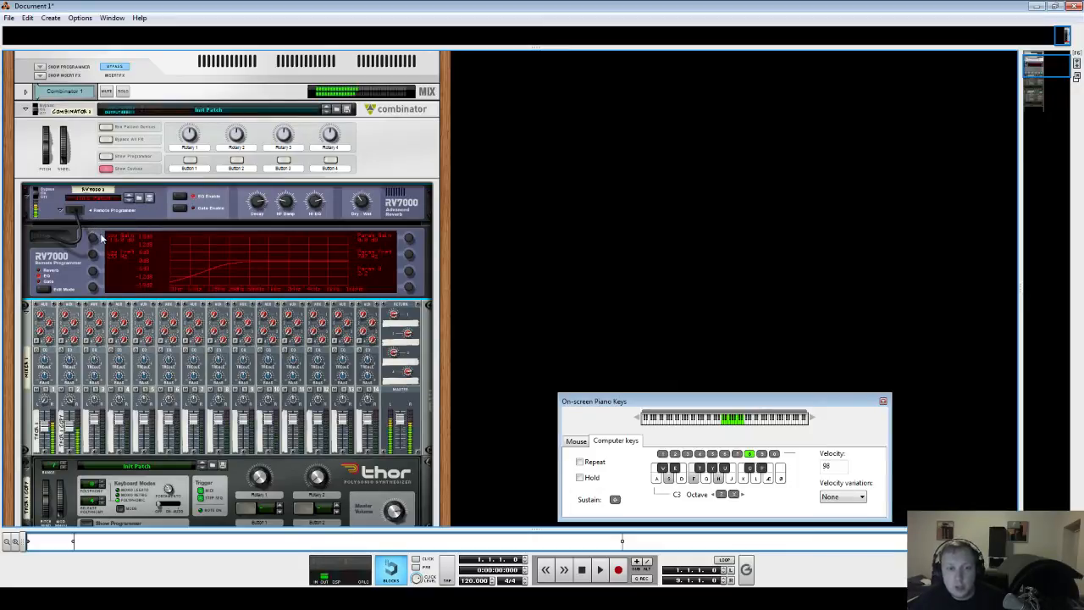
- Shift the keyboard octave down to C1 to audition low notes and lower an EQ parameter
key(z)
key(s)
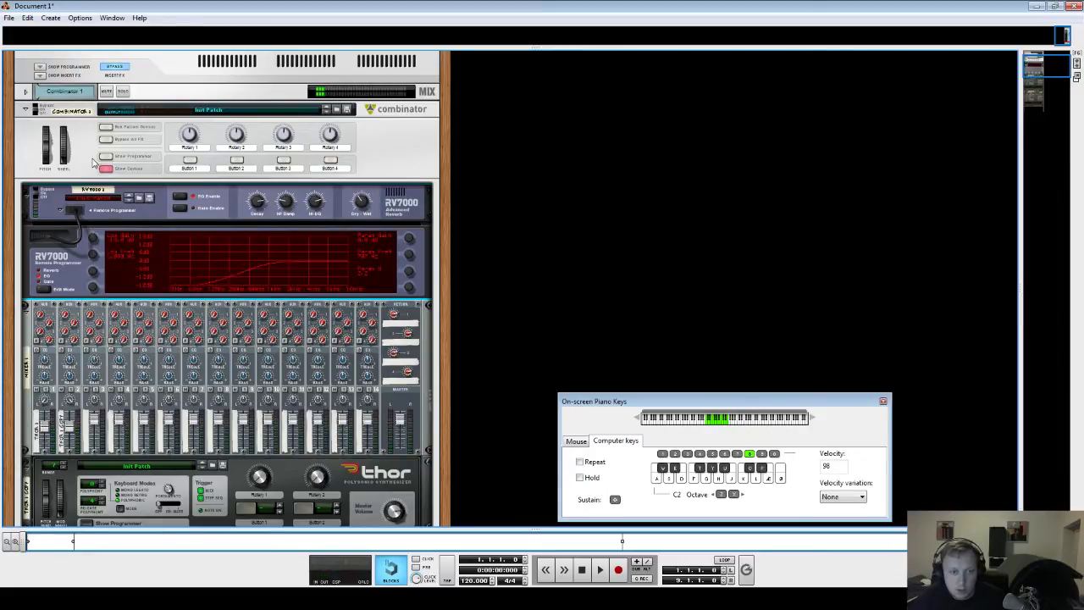
key(s)
key(z)
key(a)
drag(94, 255, 98, 303)
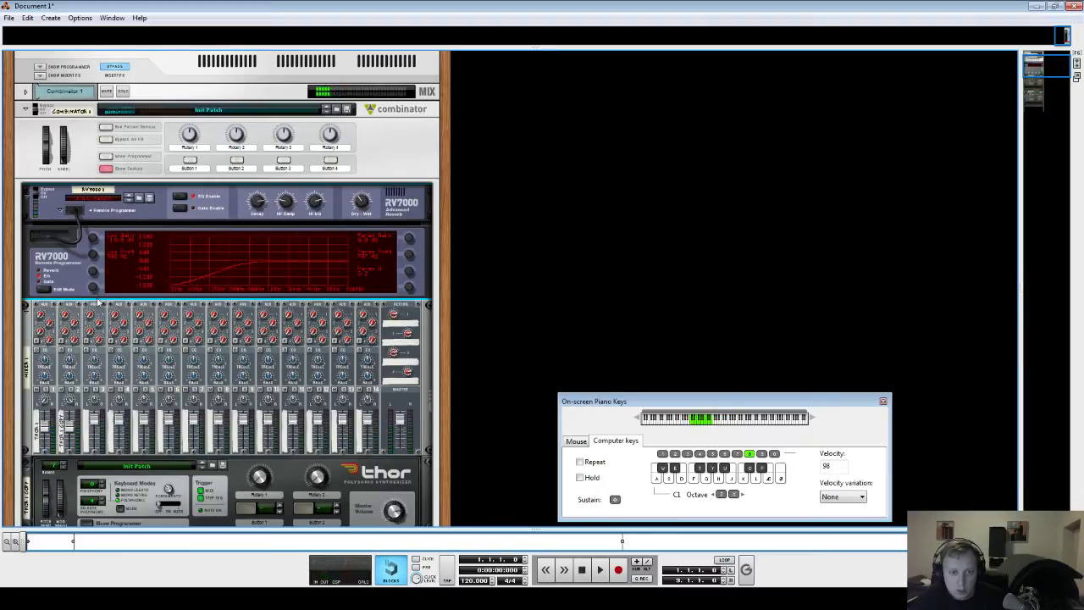
- Shift the on-screen keyboard octave up to C3, hiding and re-showing the Combinator's devices along the way
key(a)
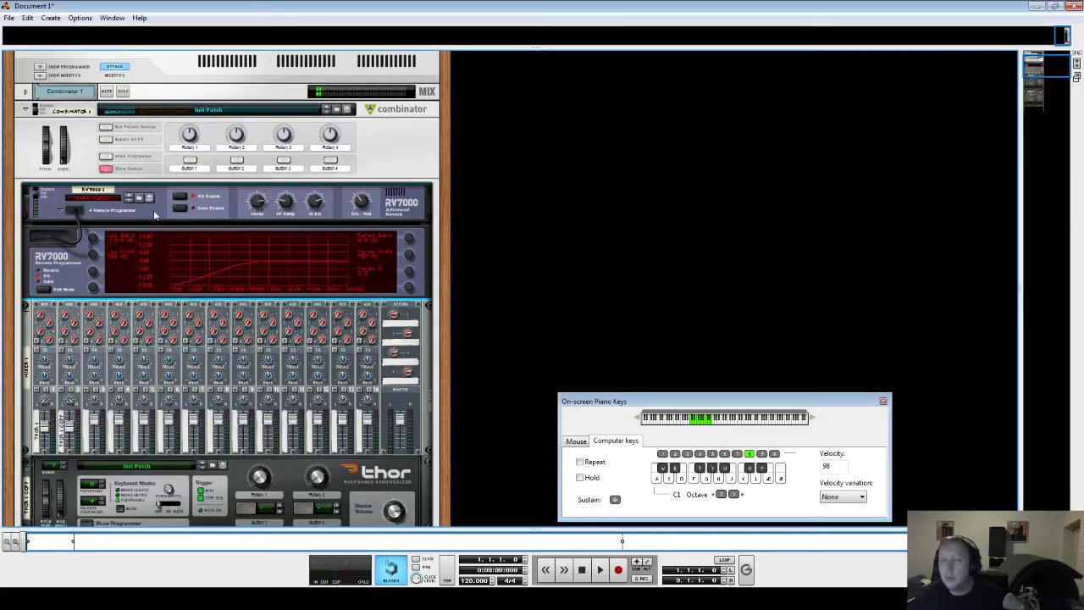
key(x)
click(105, 169)
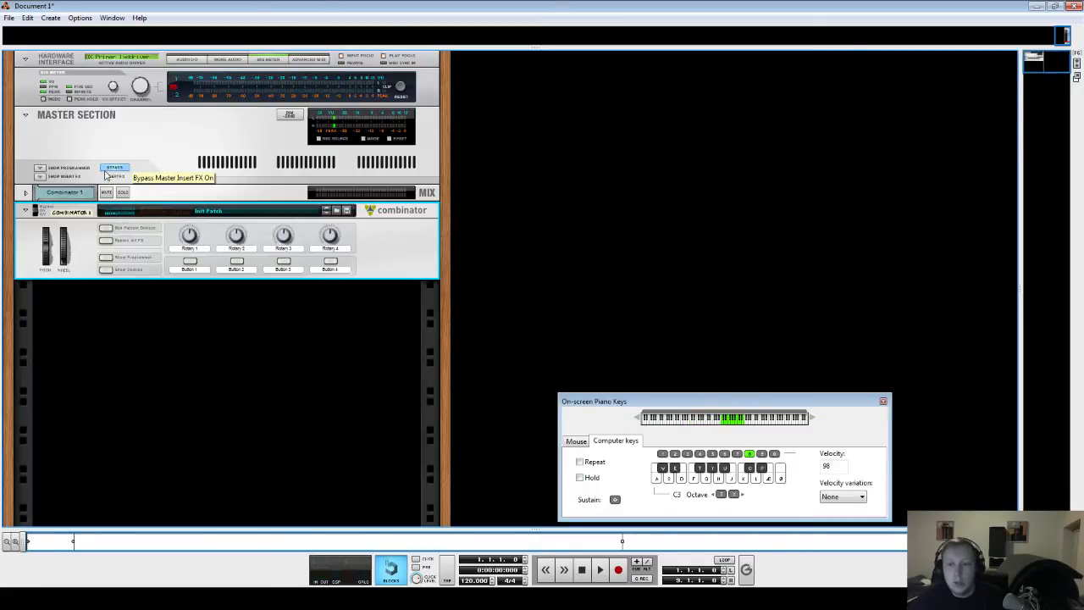
key(x)
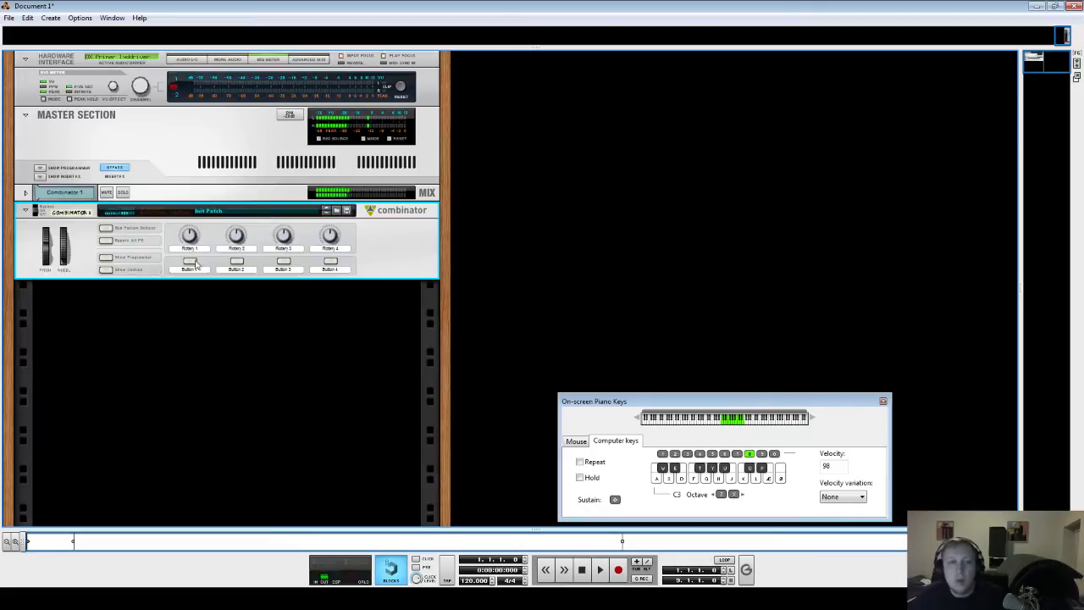
click(103, 269)
scroll(258, 267, up, 3)
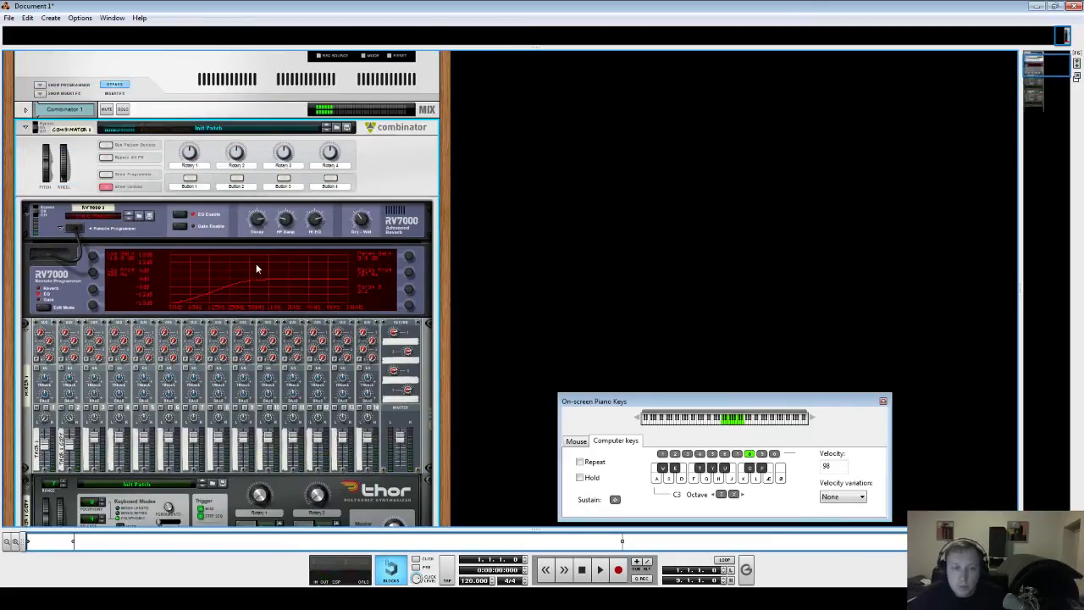
scroll(319, 257, down, 4)
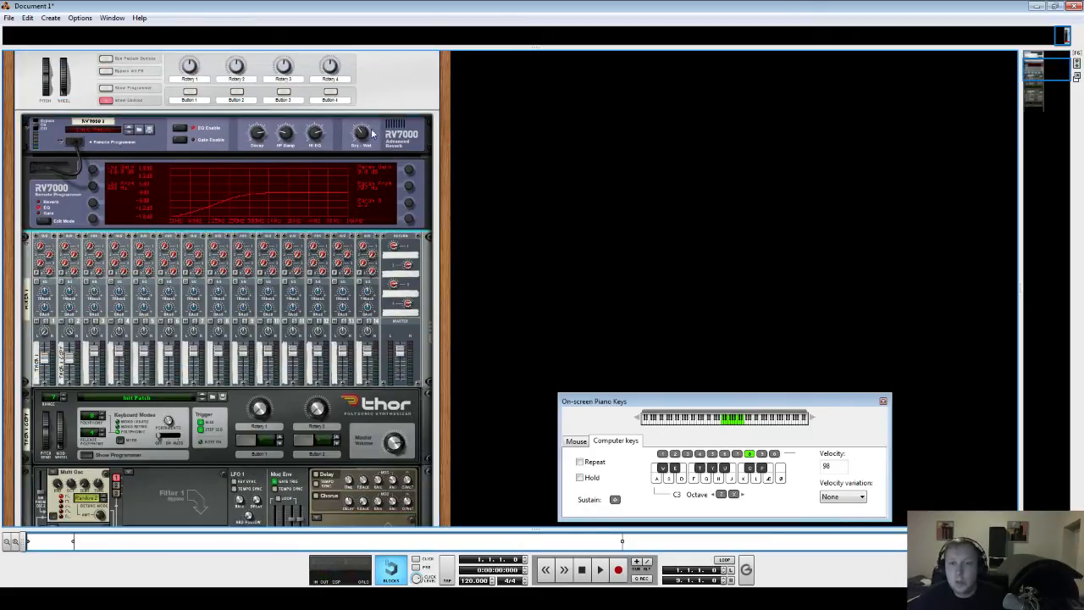
- Audition a chord, raise the RV7000's Hi EQ to 58, and play the chord again
mouse_move(375, 124)
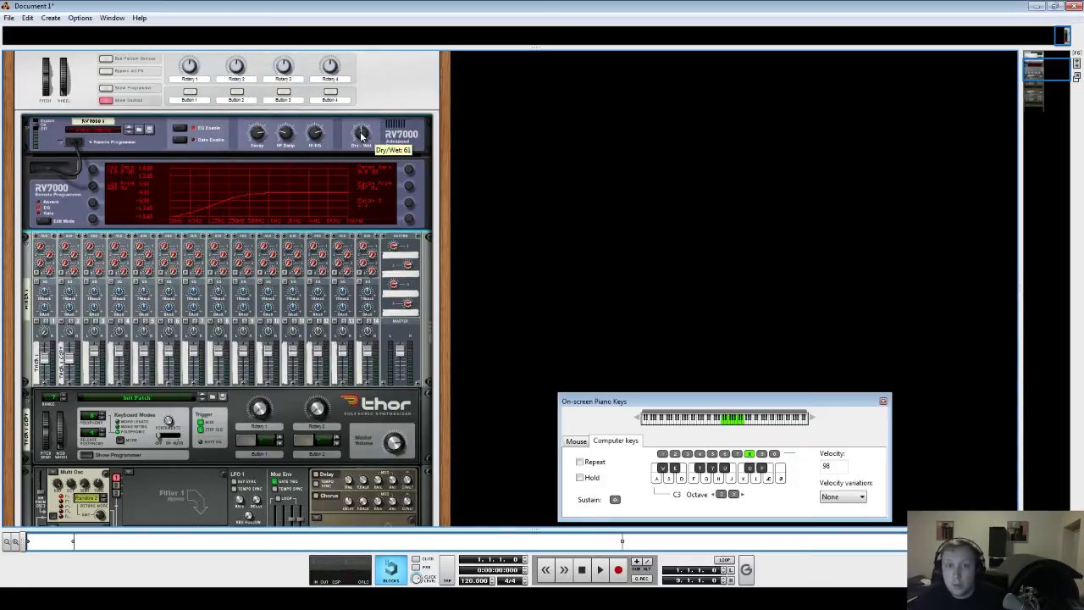
key(s)
key(f)
key(h)
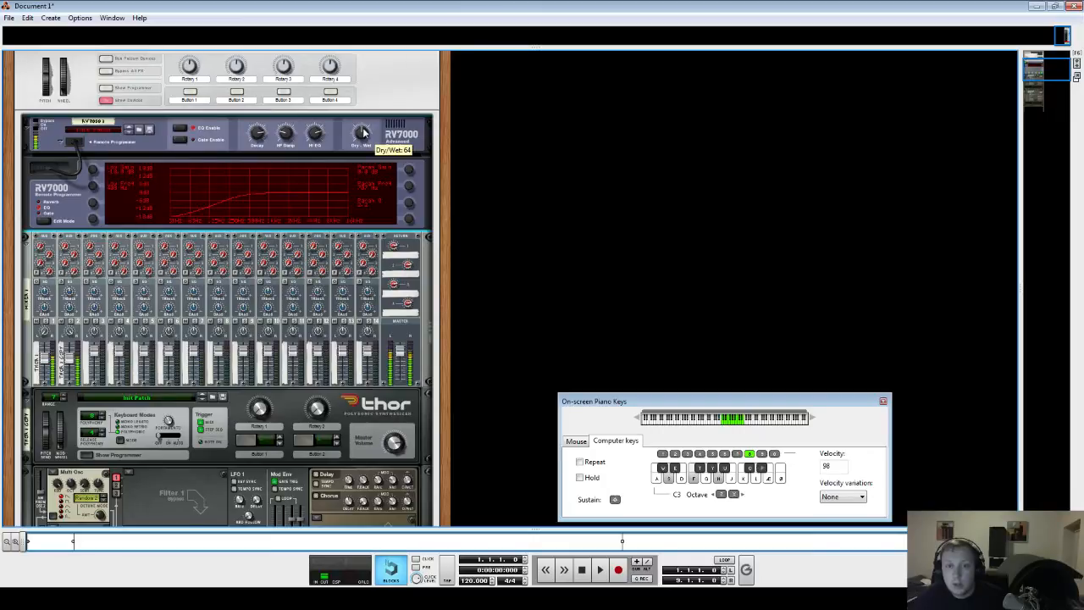
key(j)
key(f)
key(k)
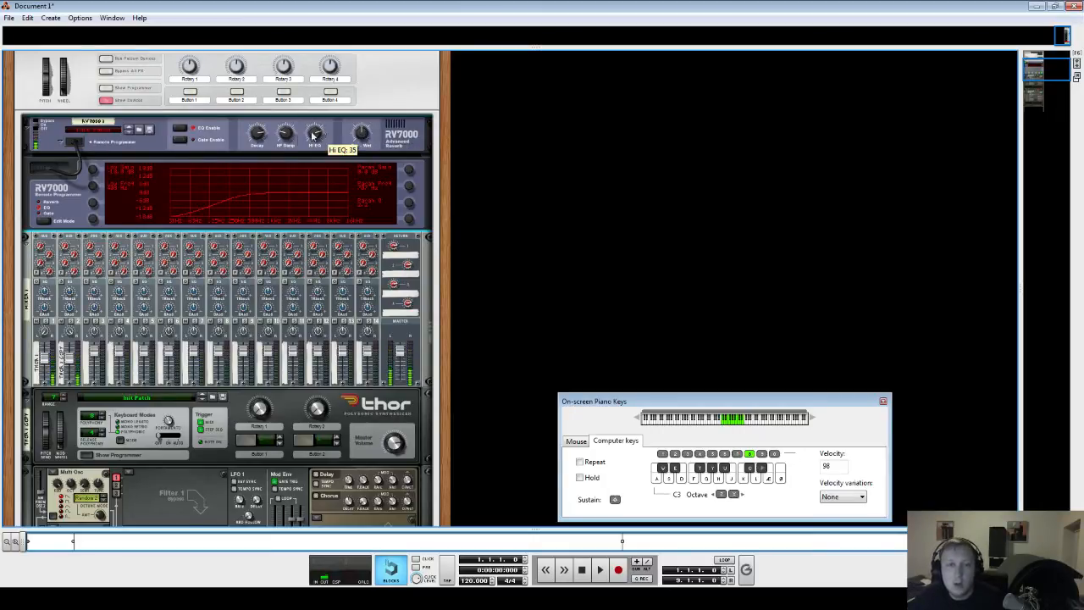
drag(315, 137, 315, 109)
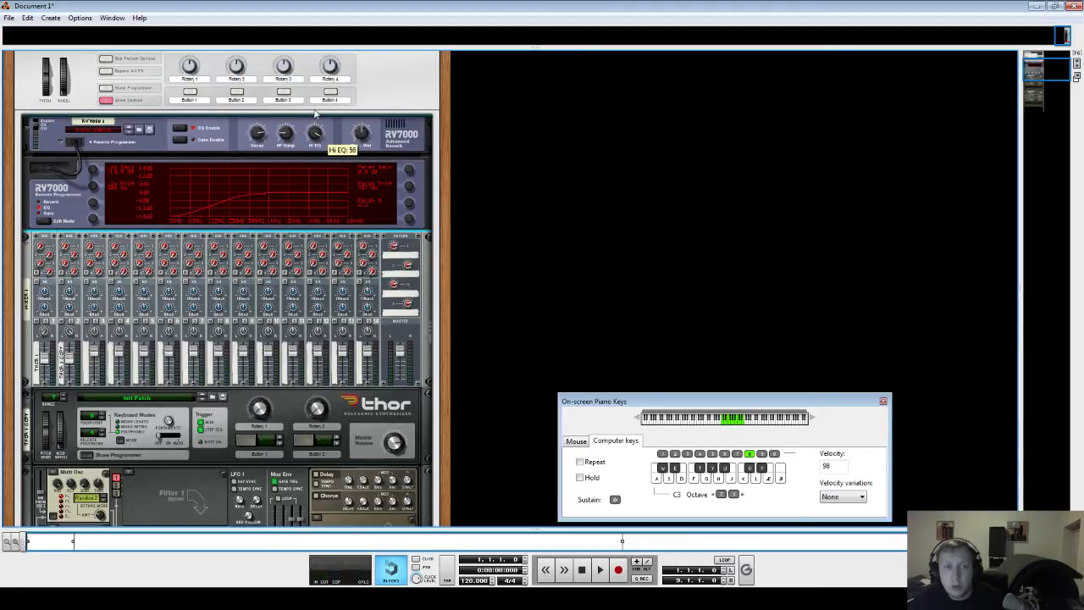
key(s+f)
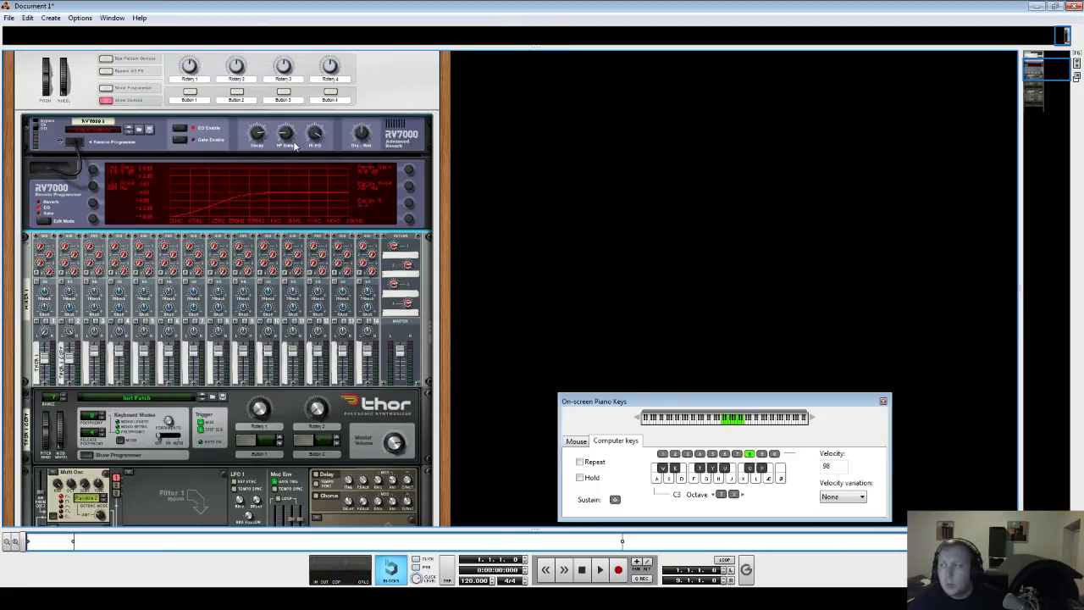
mouse_move(294, 146)
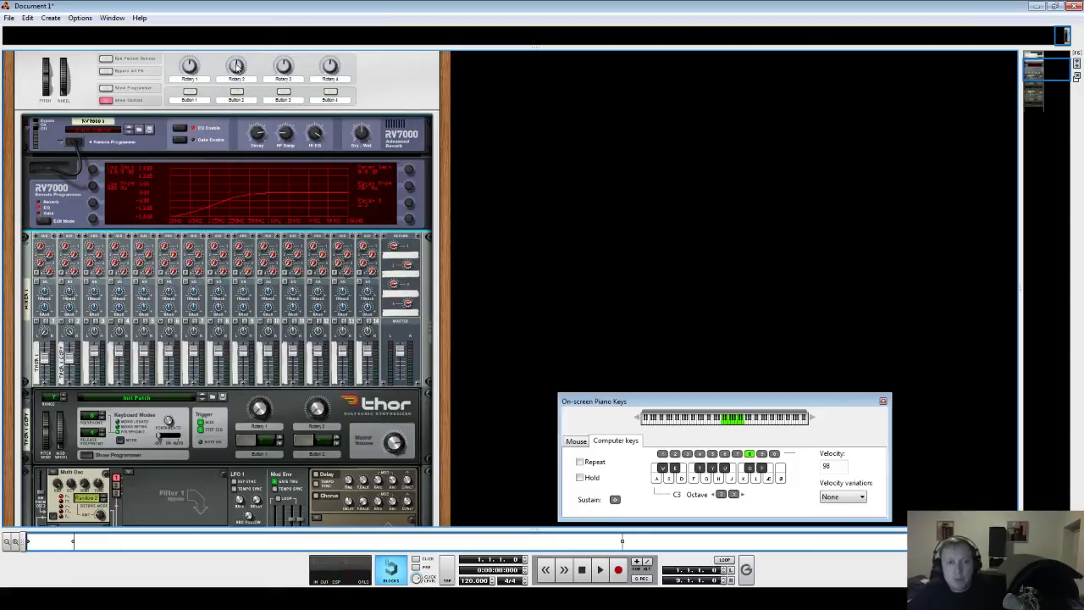
scroll(243, 125, down, 5)
scroll(175, 186, up, 8)
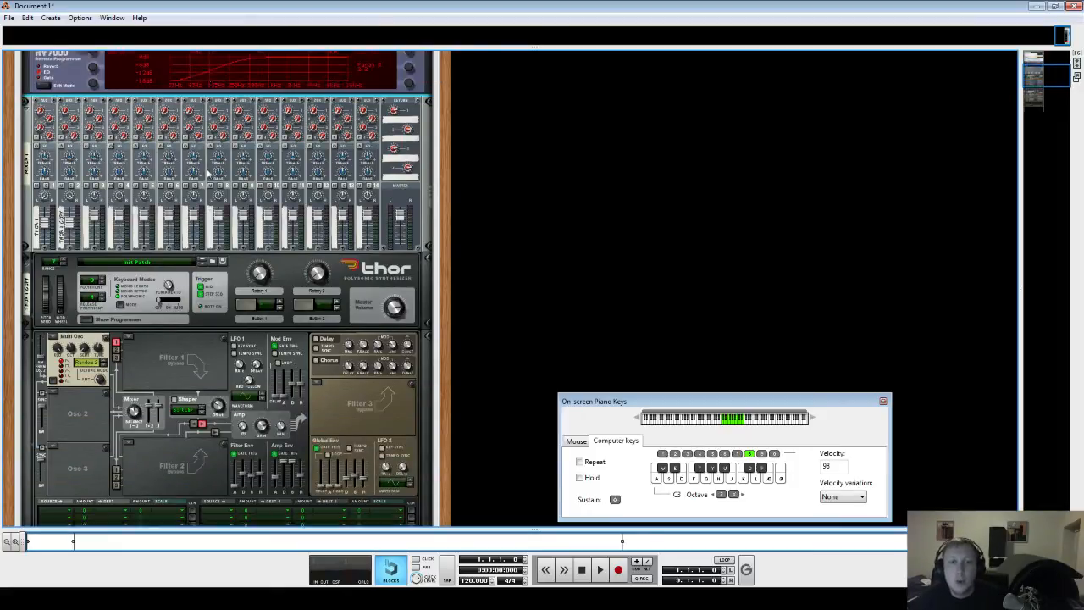
scroll(169, 301, down, 5)
scroll(170, 300, down, 15)
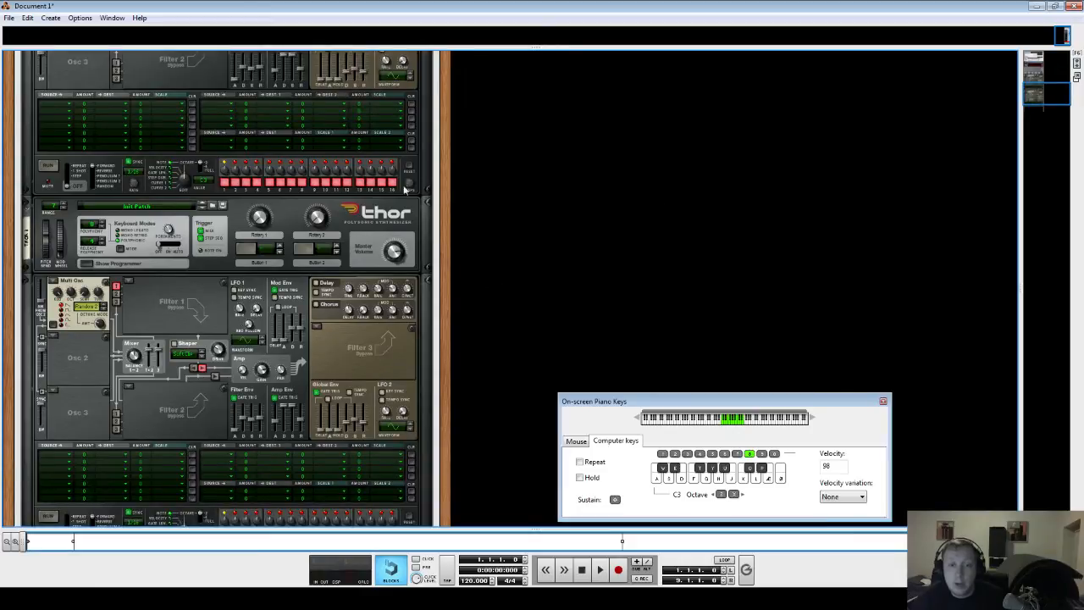
scroll(335, 212, up, 15)
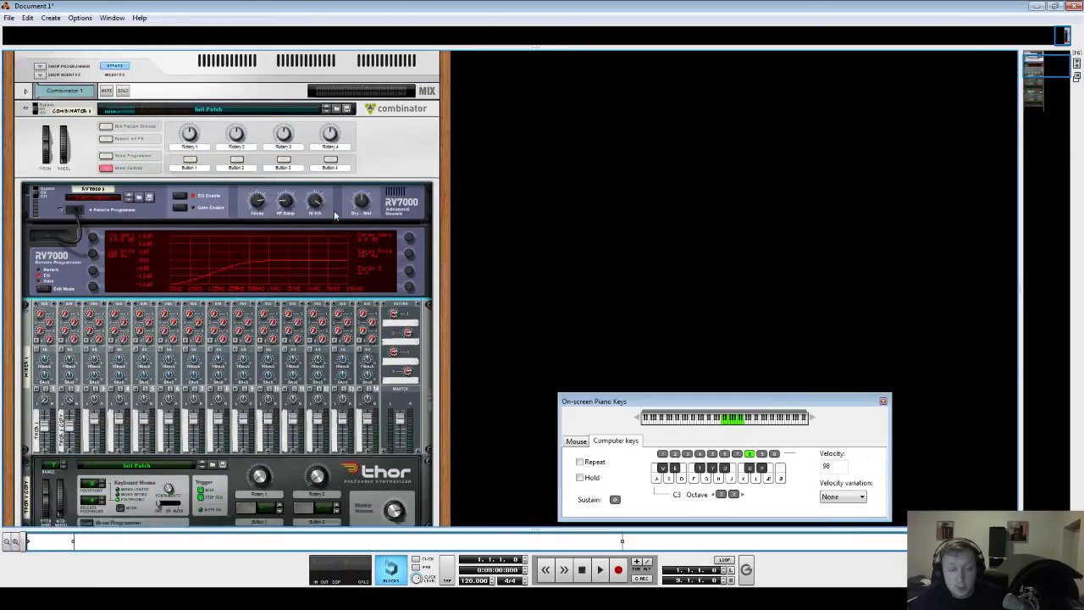
scroll(286, 231, down, 1)
scroll(285, 233, up, 1)
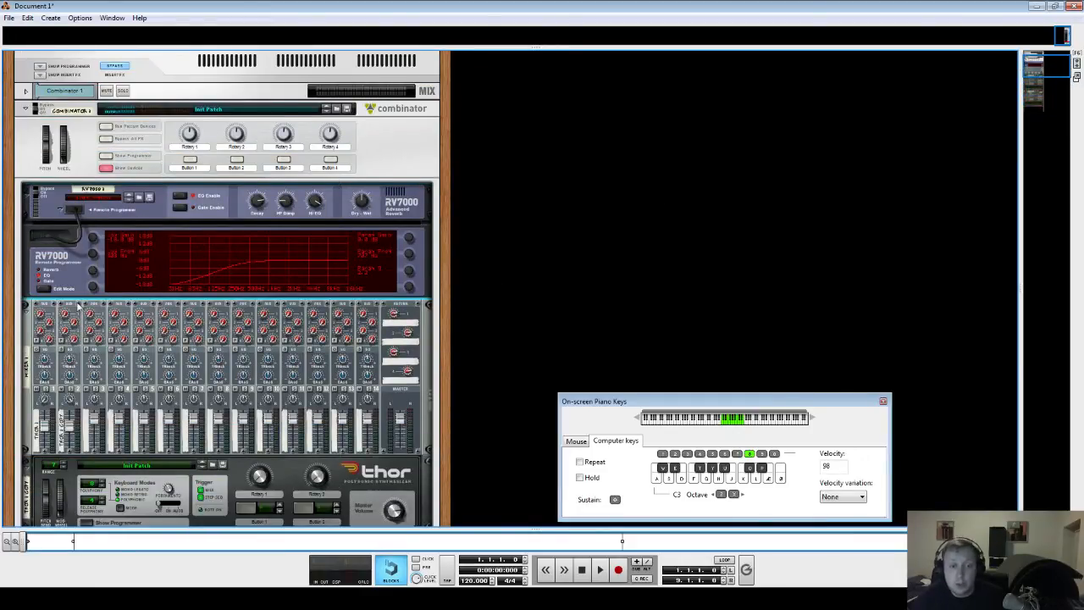
scroll(78, 304, down, 5)
scroll(97, 329, up, 4)
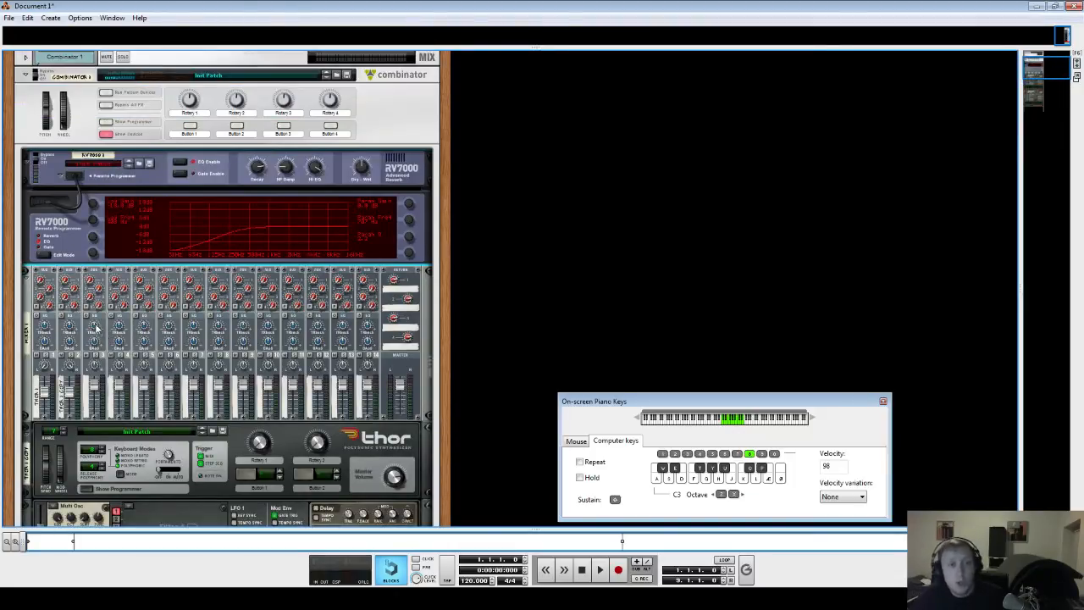
- Insert an ECF-42 Envelope Controlled Filter from Studio FX into the Combinator above the mixer
click(25, 302)
right_click(25, 300)
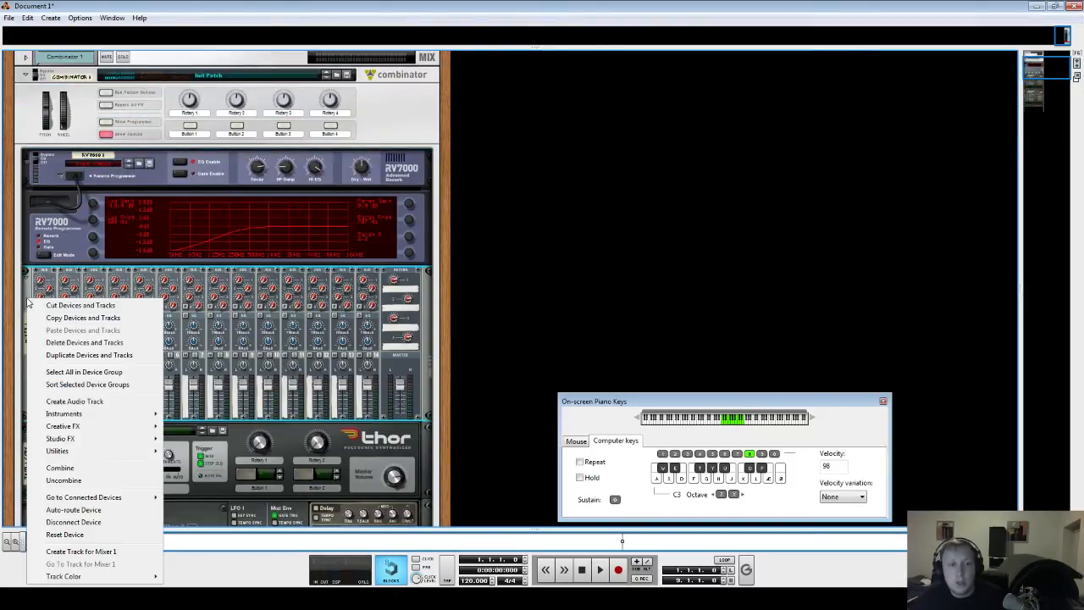
mouse_move(68, 438)
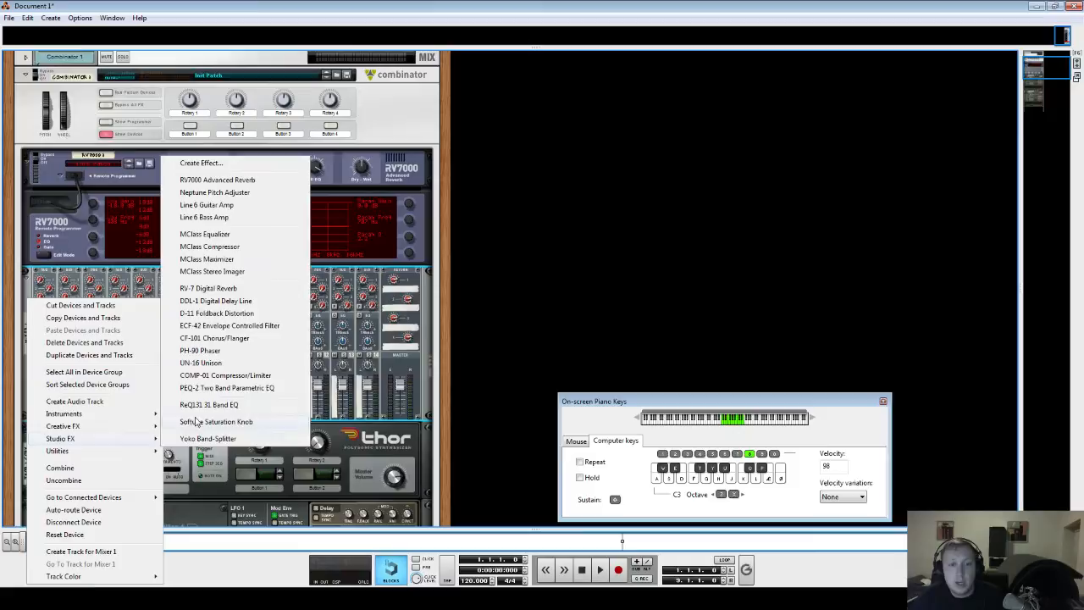
click(263, 327)
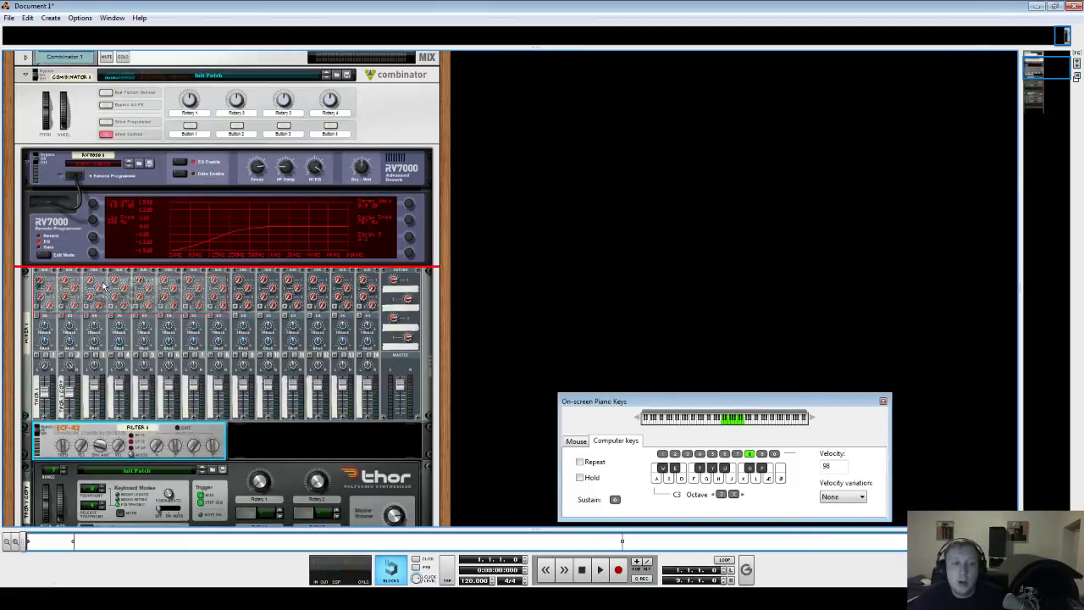
- Flip the rack and patch a cable from the mixer output to the RV7000's audio input via the ECF-42 filter
drag(105, 292, 103, 286)
key(Tab)
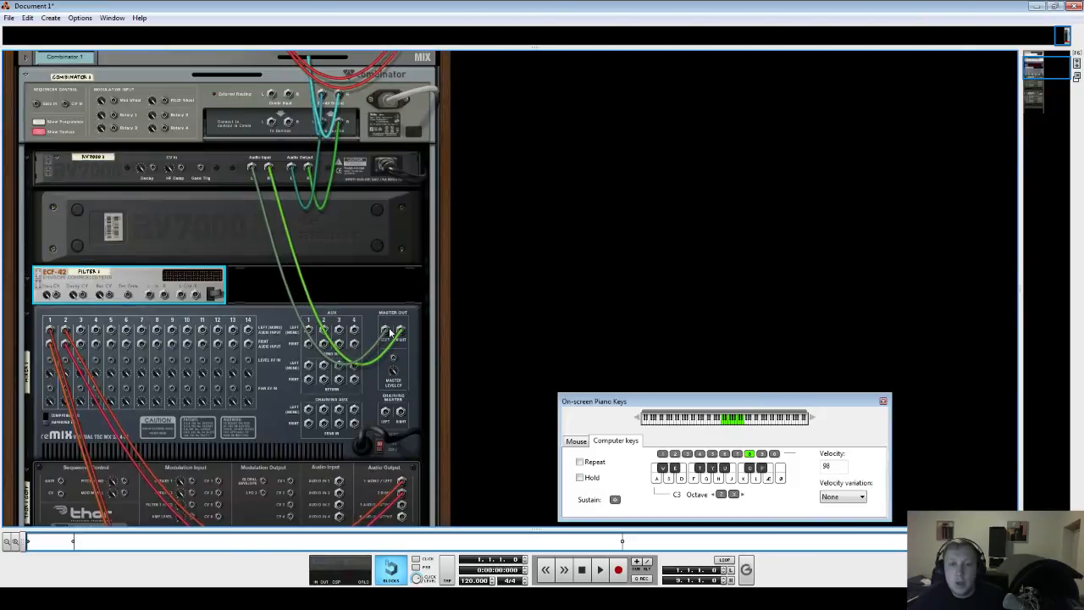
drag(387, 330, 367, 291)
drag(385, 330, 251, 167)
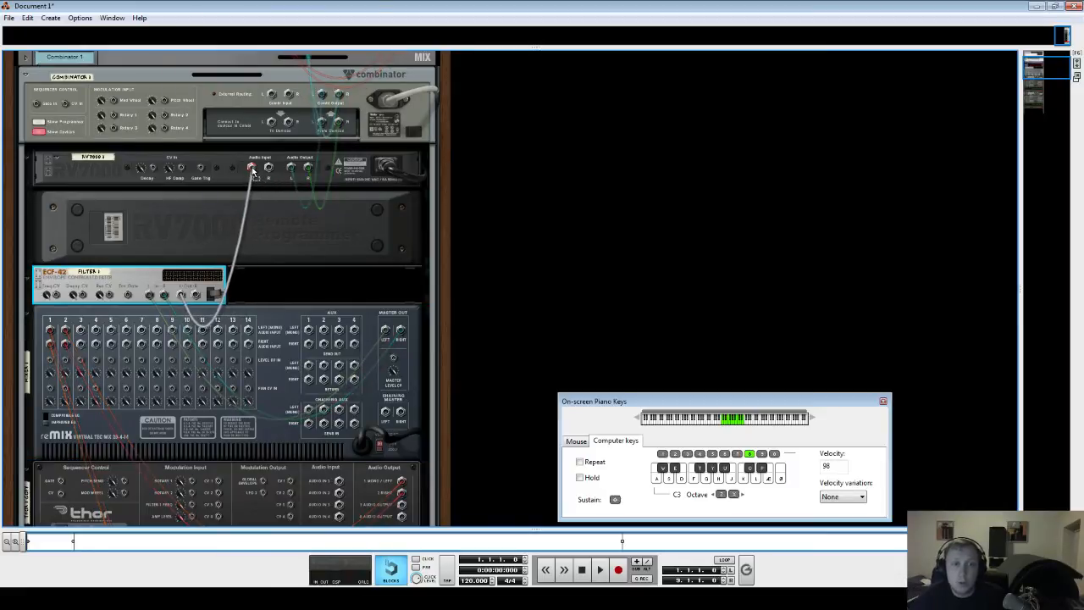
key(Tab)
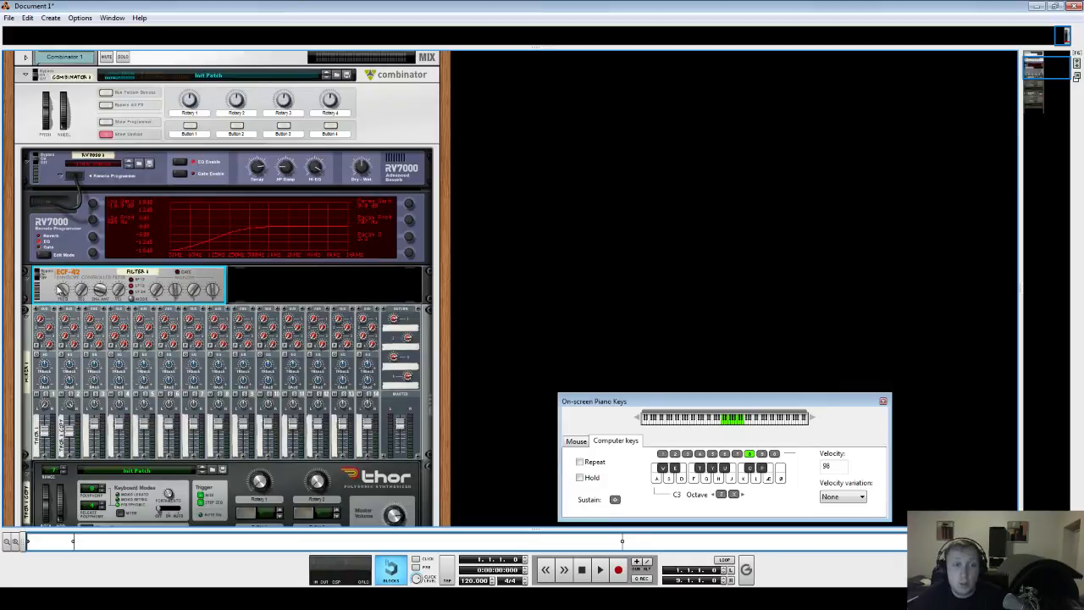
- Audition a chord and turn down the ECF-42 filter's Frequency
key(s)
key(f)
drag(60, 289, 82, 381)
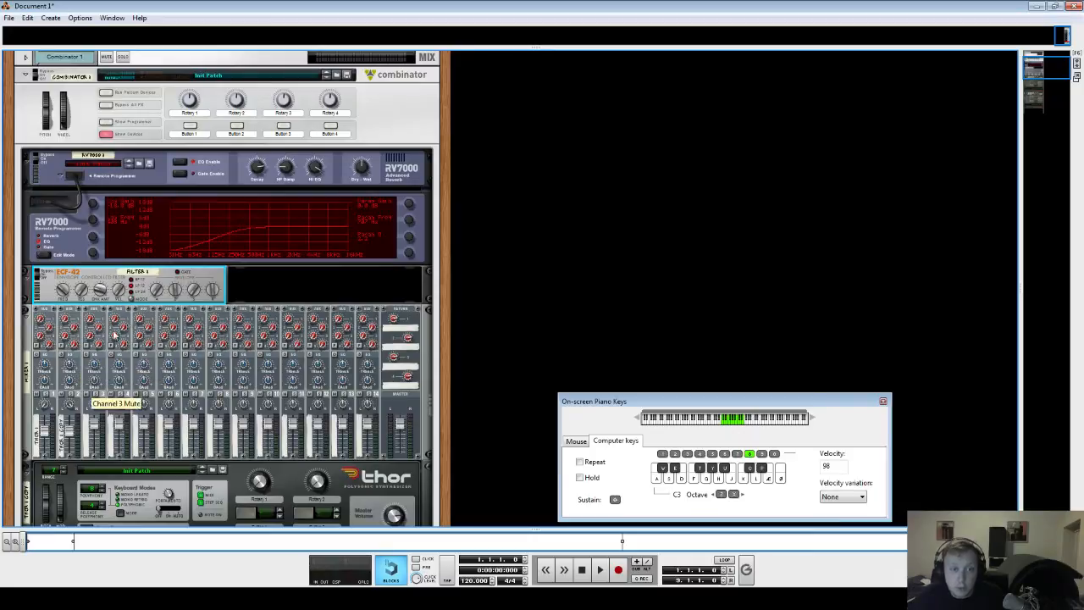
- Flip the rack and reroute the ECF-42's output to the Combinator and its input from the RV7000
key(Tab)
drag(255, 169, 294, 176)
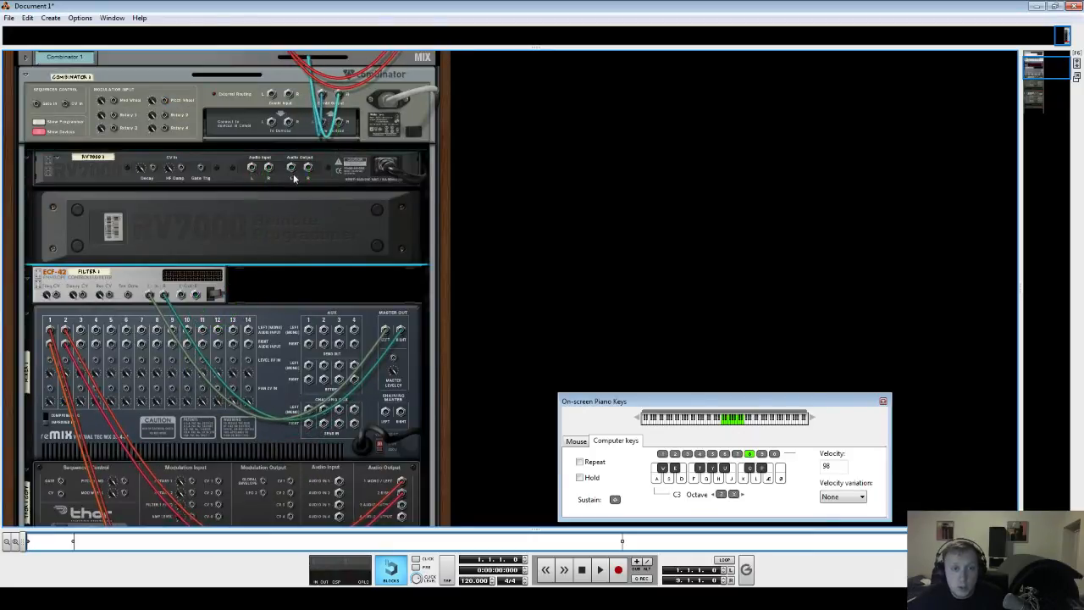
drag(181, 294, 324, 126)
drag(151, 294, 254, 169)
mouse_move(268, 169)
mouse_down()
mouse_move(162, 296)
mouse_move(268, 169)
mouse_up()
key(Tab)
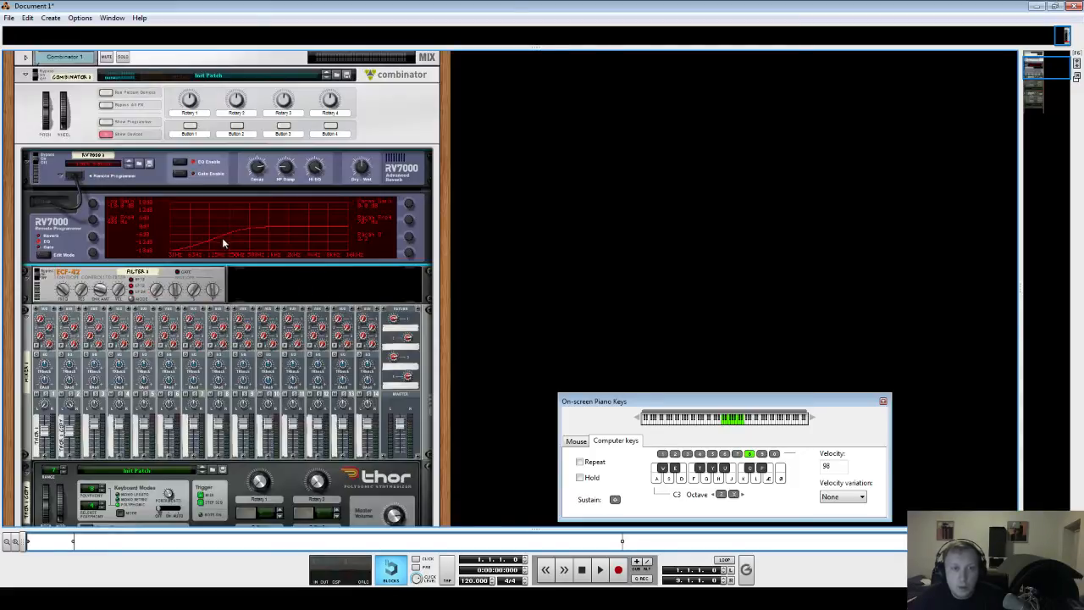
- Sweep the ECF-42 Frequency up and down while auditioning a chord
drag(63, 289, 64, 120)
key(s)
key(f)
key(h)
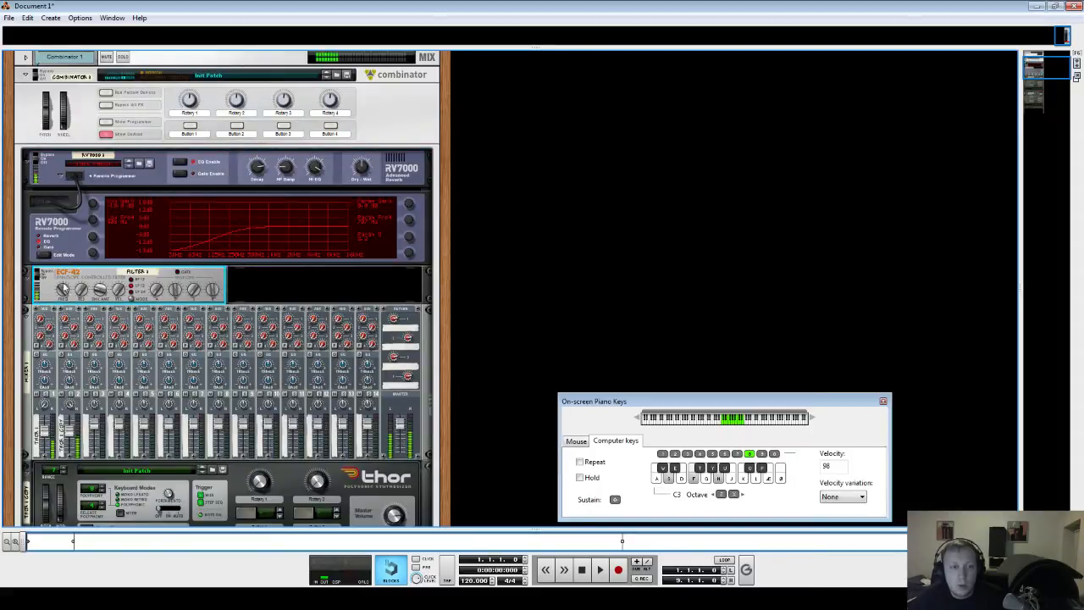
drag(63, 290, 98, 430)
drag(91, 401, 92, 392)
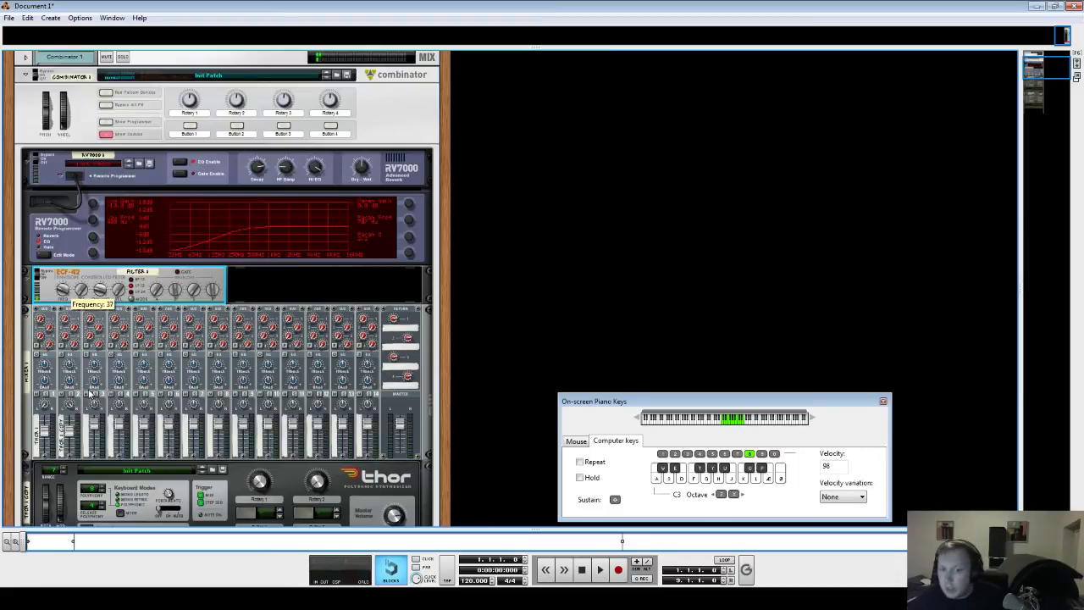
drag(60, 283, 61, 231)
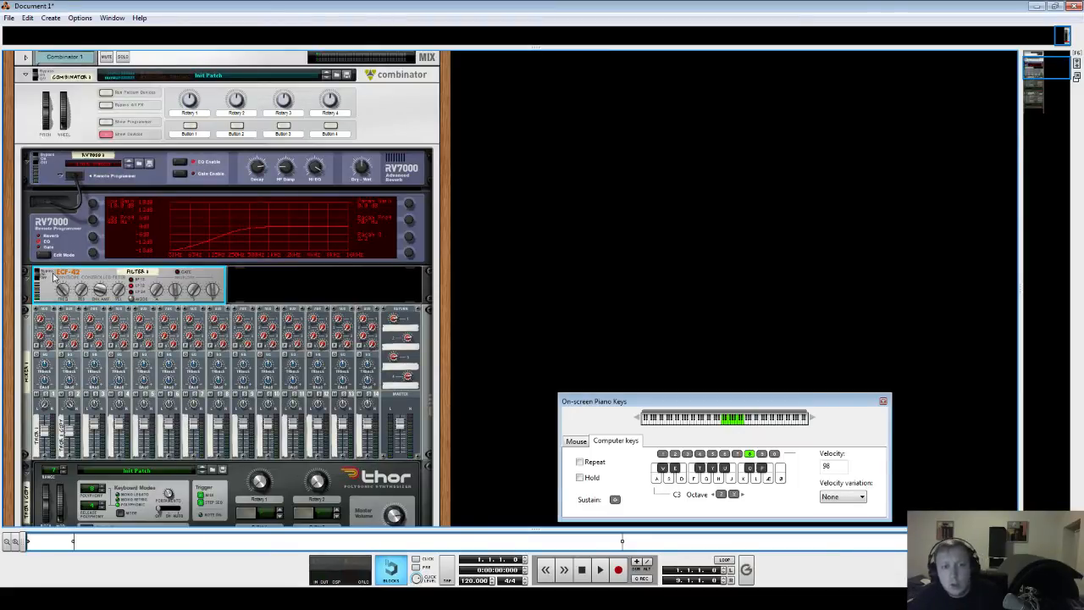
- Flip the rack and disconnect the cables from the RV7000's audio inputs
key(Tab)
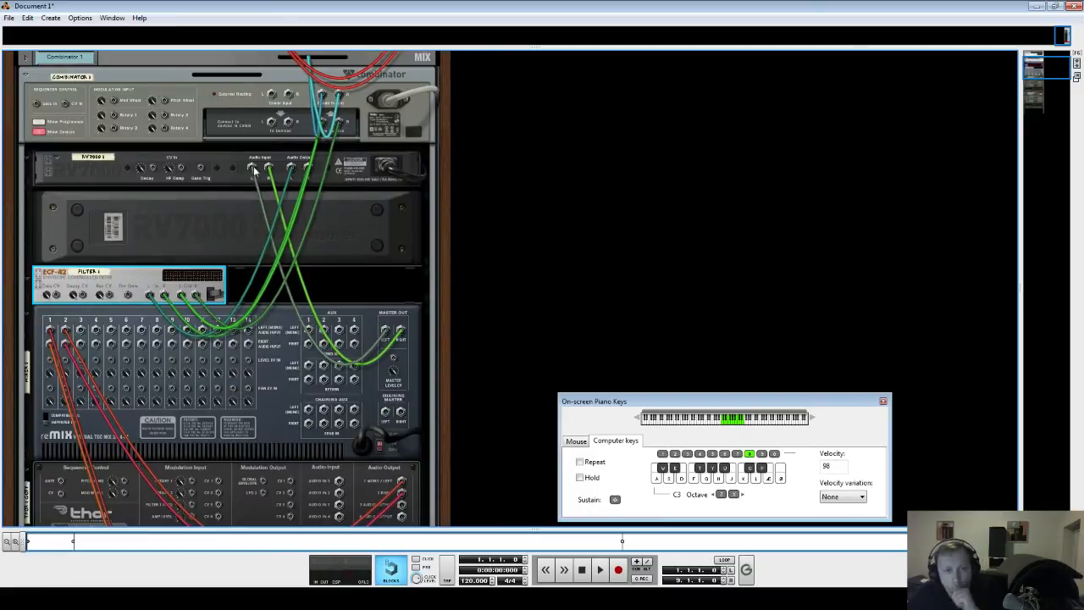
drag(253, 169, 264, 205)
drag(294, 170, 276, 188)
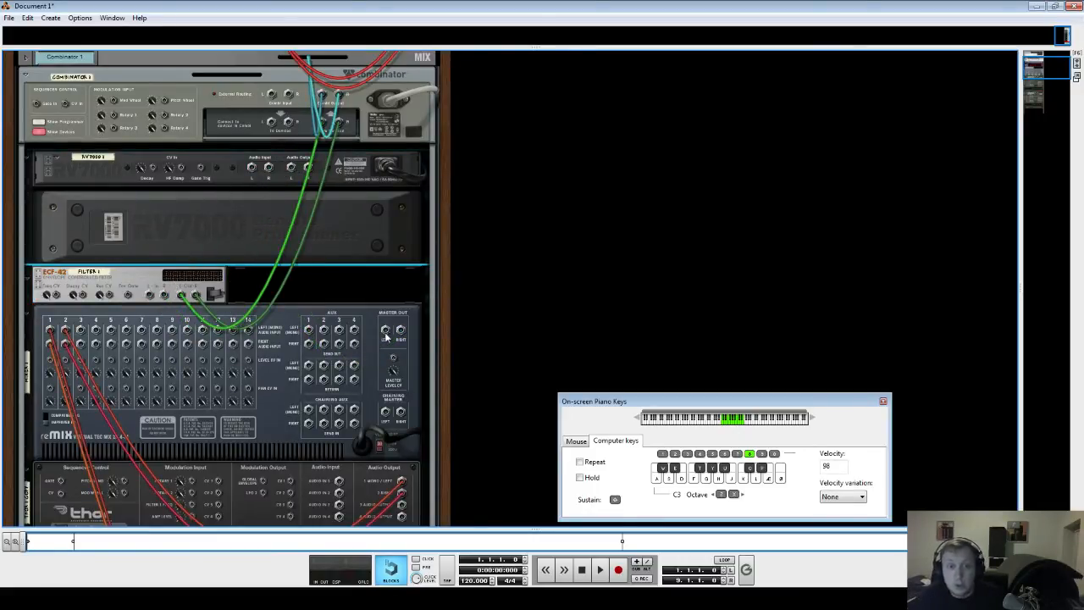
mouse_move(387, 334)
mouse_down()
mouse_move(321, 180)
mouse_move(150, 295)
mouse_move(386, 331)
mouse_up()
mouse_move(182, 296)
mouse_down()
mouse_move(295, 220)
mouse_move(290, 169)
mouse_move(249, 186)
mouse_move(194, 295)
mouse_move(182, 294)
mouse_up()
key(Tab)
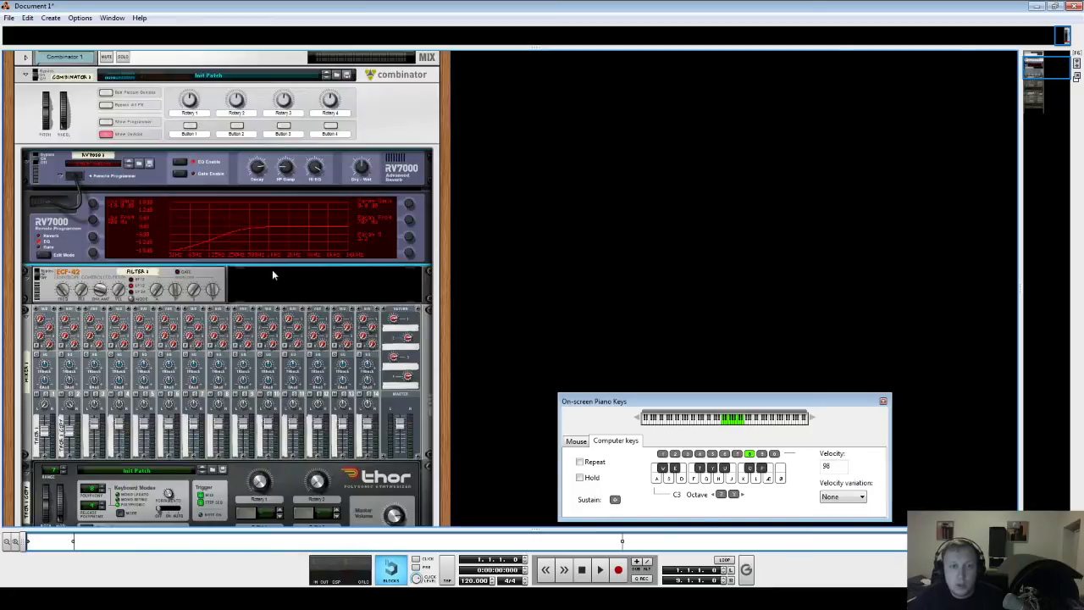
- Set the ECF-42 filter's Frequency to 100
click(67, 296)
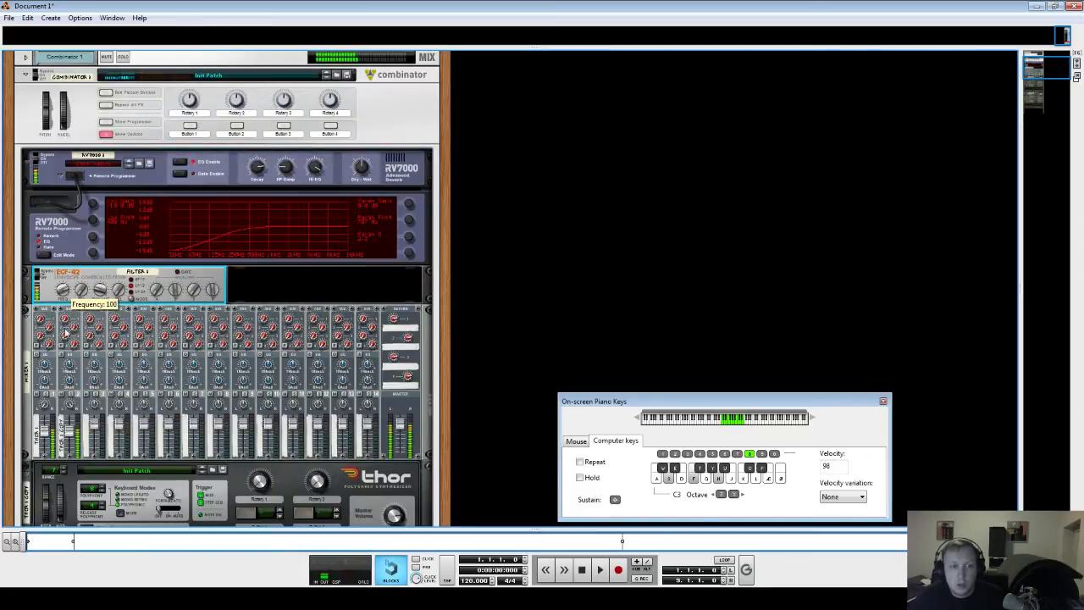
drag(66, 351, 64, 293)
scroll(284, 252, down, 2)
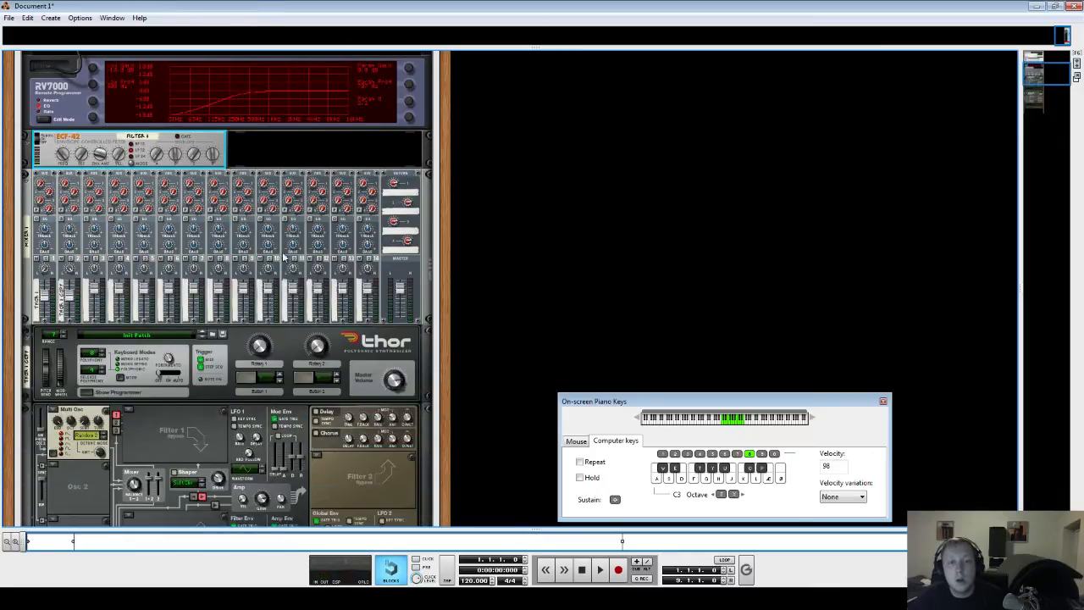
scroll(296, 243, up, 2)
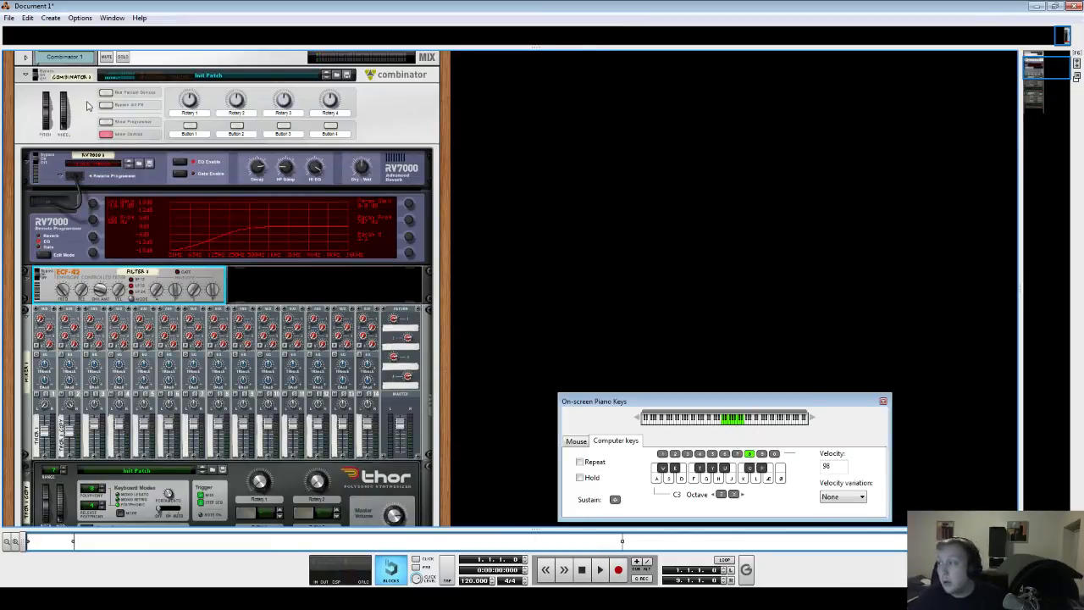
- Open the Combinator's programmer
click(106, 123)
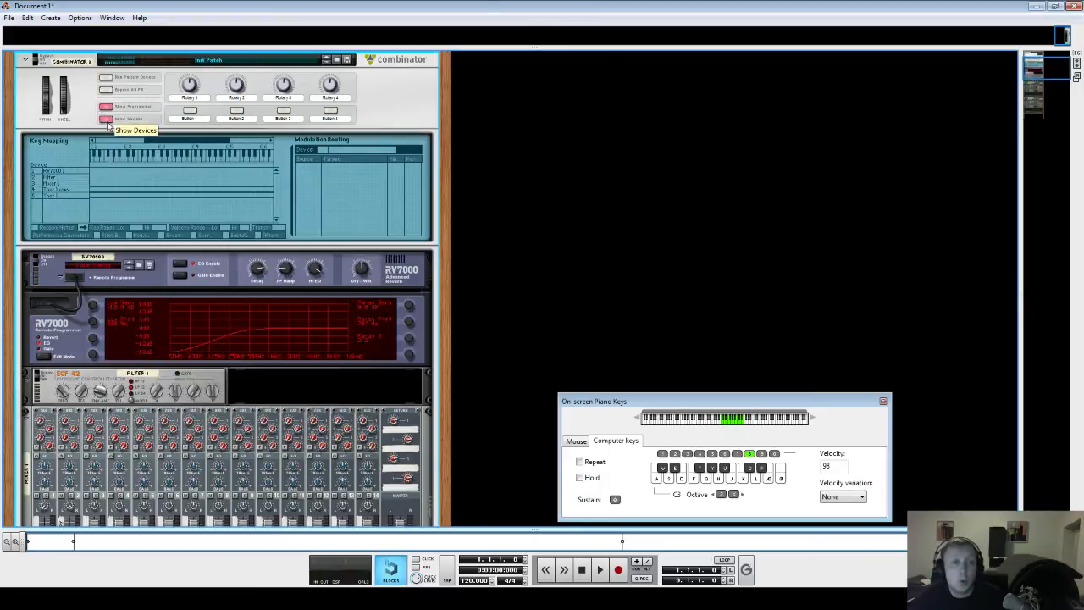
- Assign the Combinator's Rotary 1 to the Frequency of the ECF-42 Filter 1 device in the modulation routing
click(73, 178)
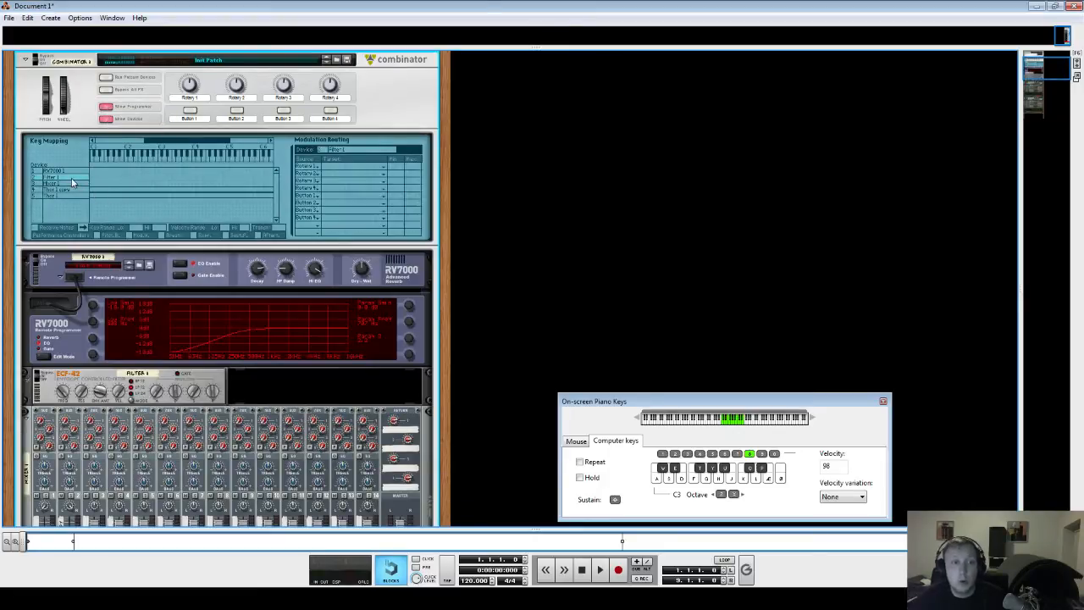
click(362, 171)
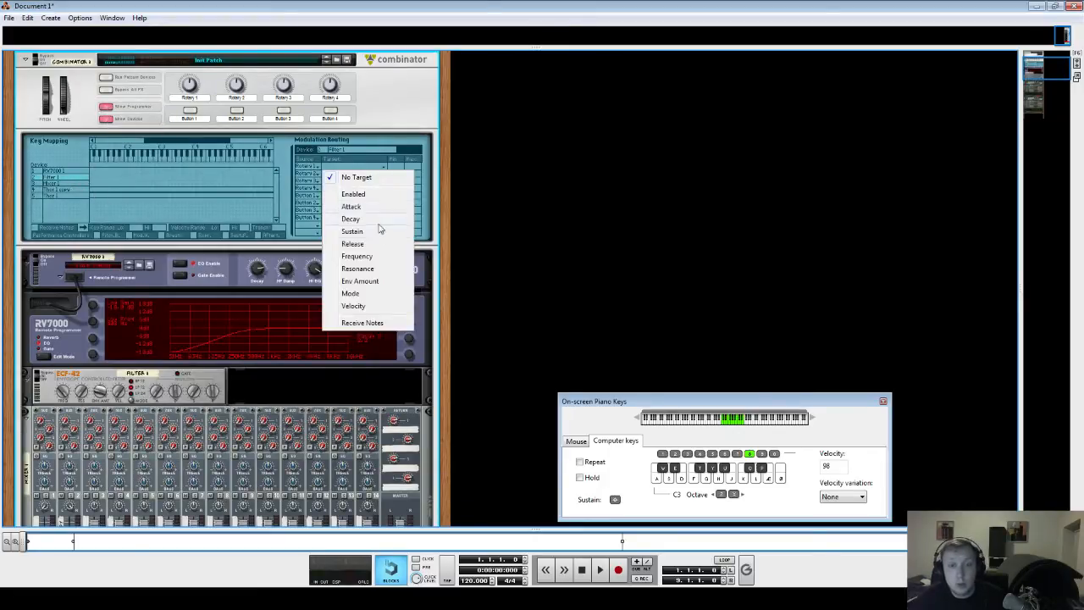
click(386, 257)
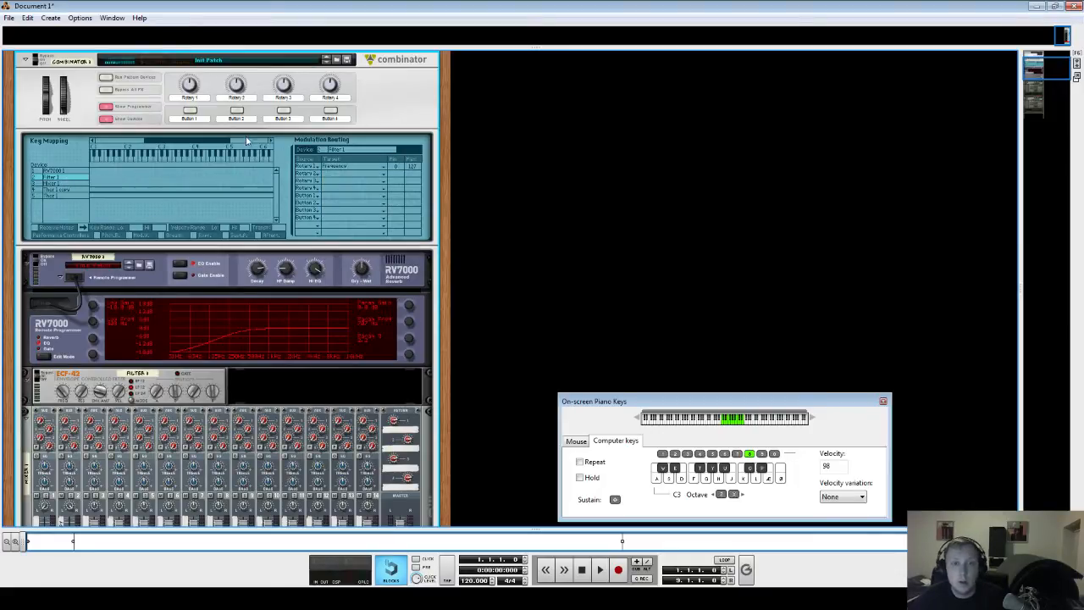
click(63, 392)
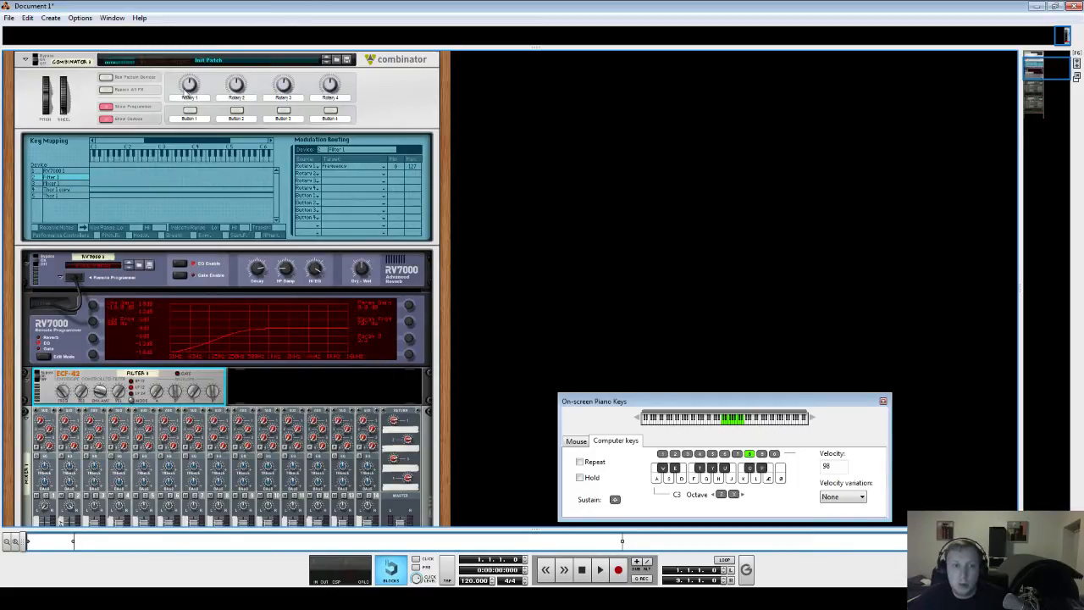
- Label Rotary 1 as "Filter 1"
click(190, 88)
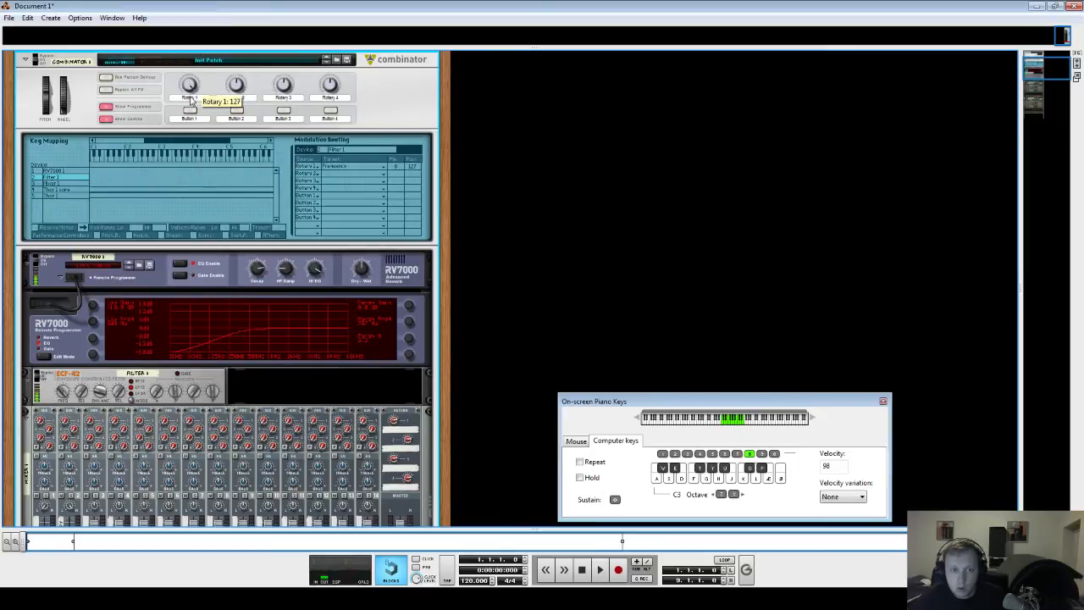
double_click(188, 97)
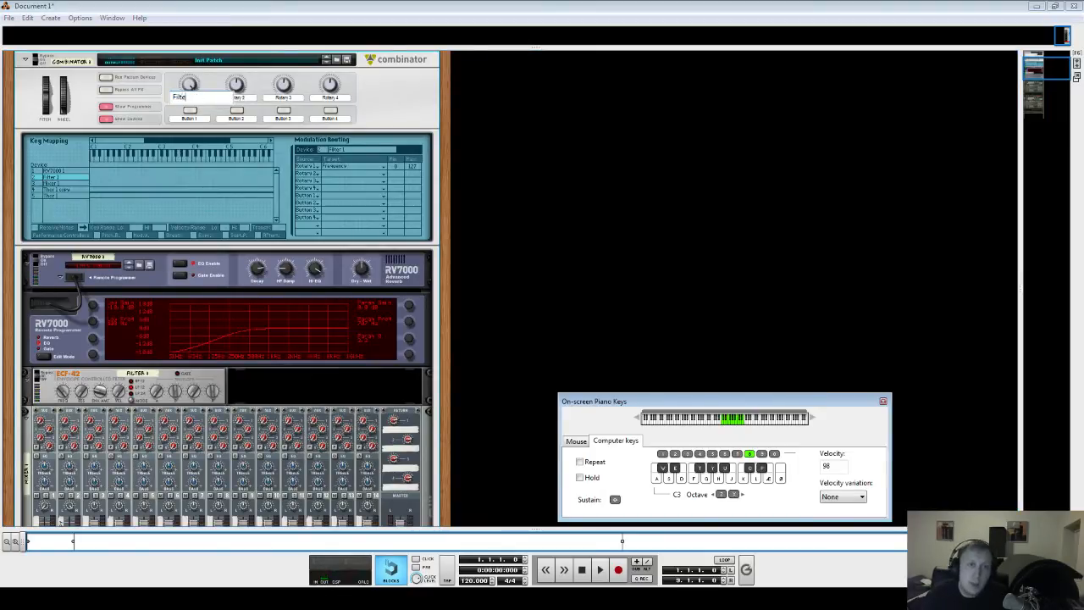
text(Filter 1)
key(Return)
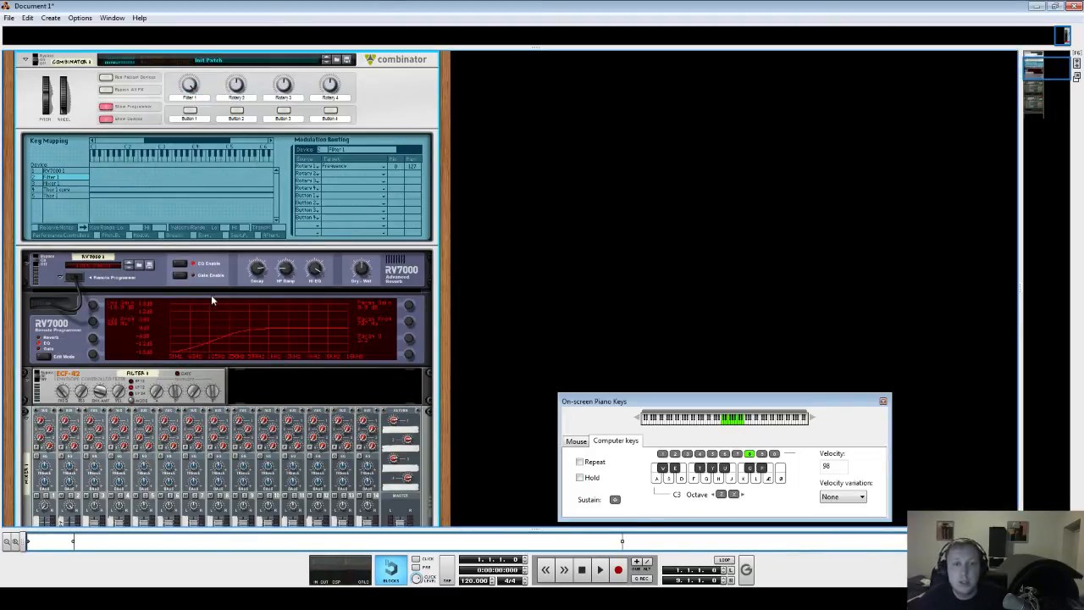
- Create an MClass Equalizer below the ECF-42 inside the Combinator
scroll(212, 300, down, 3)
right_click(265, 288)
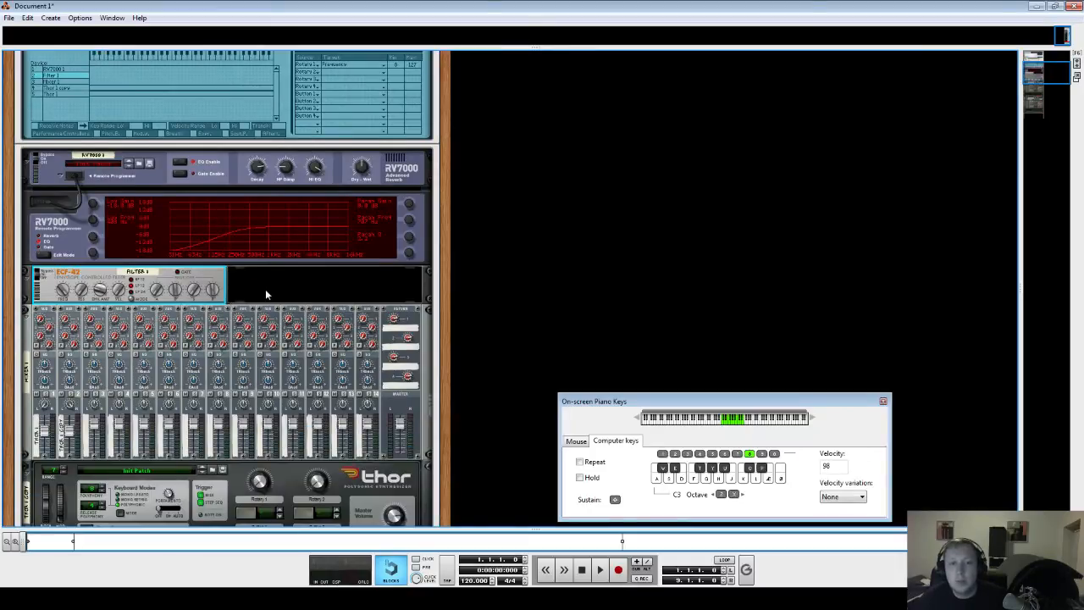
mouse_move(342, 383)
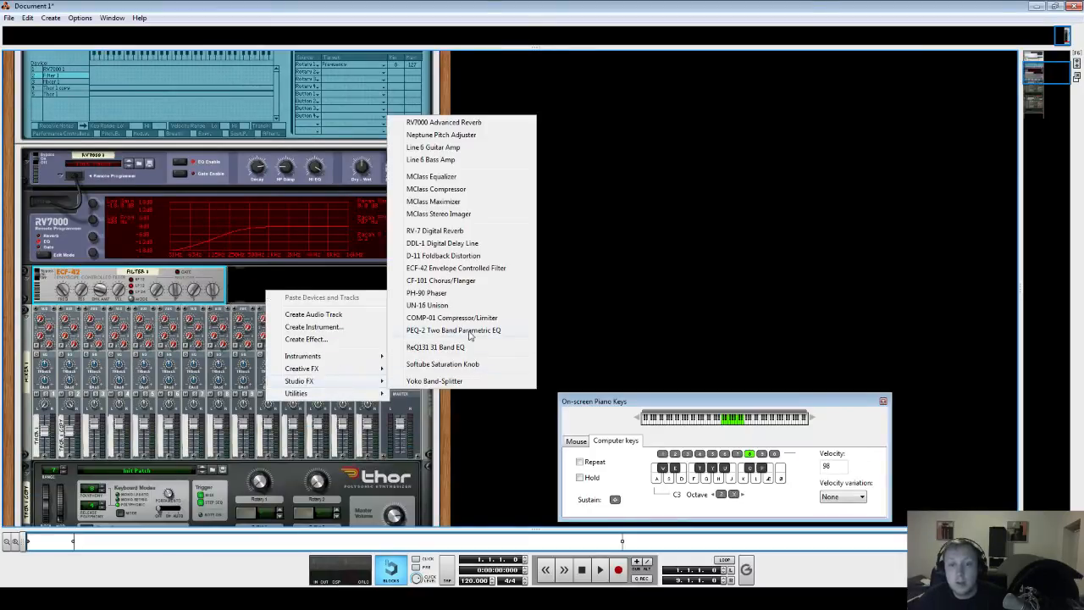
click(466, 178)
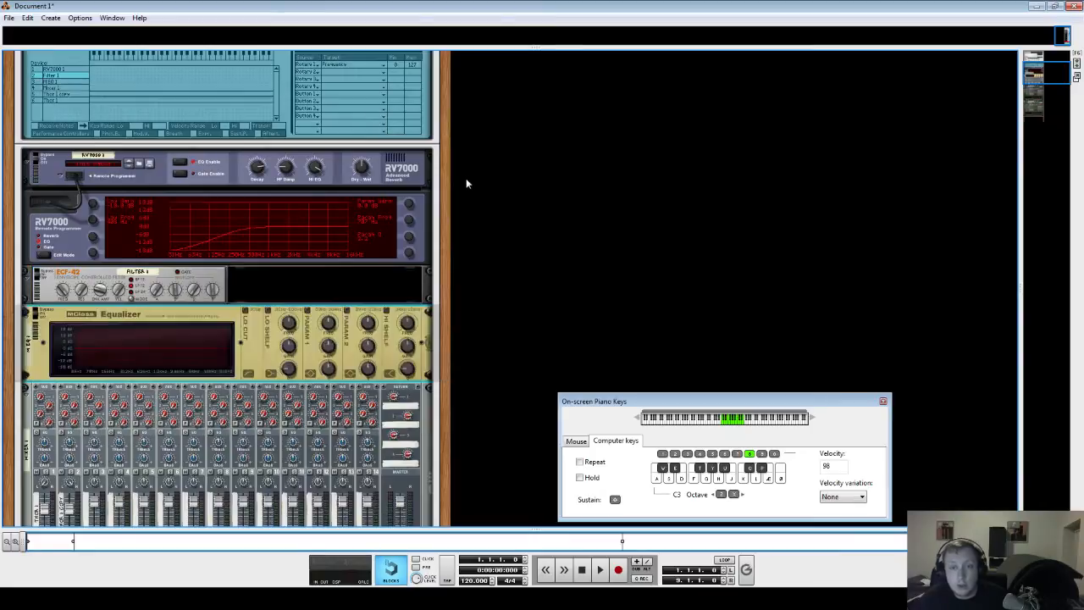
- Enable the Equalizer's Parametric 2 band and audition a chord
click(347, 311)
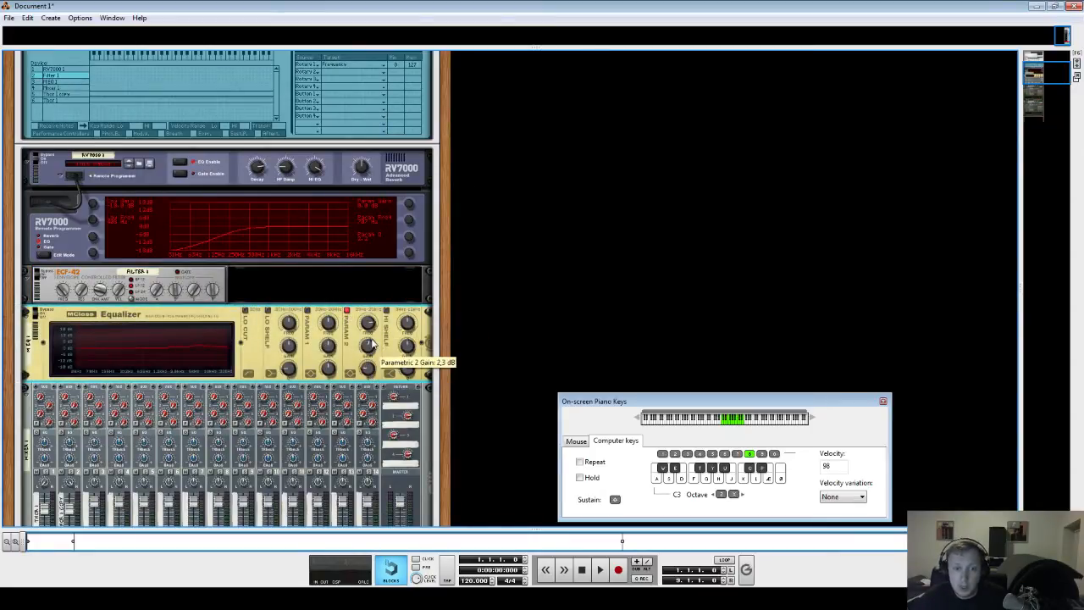
key(s)
key(f)
key(h)
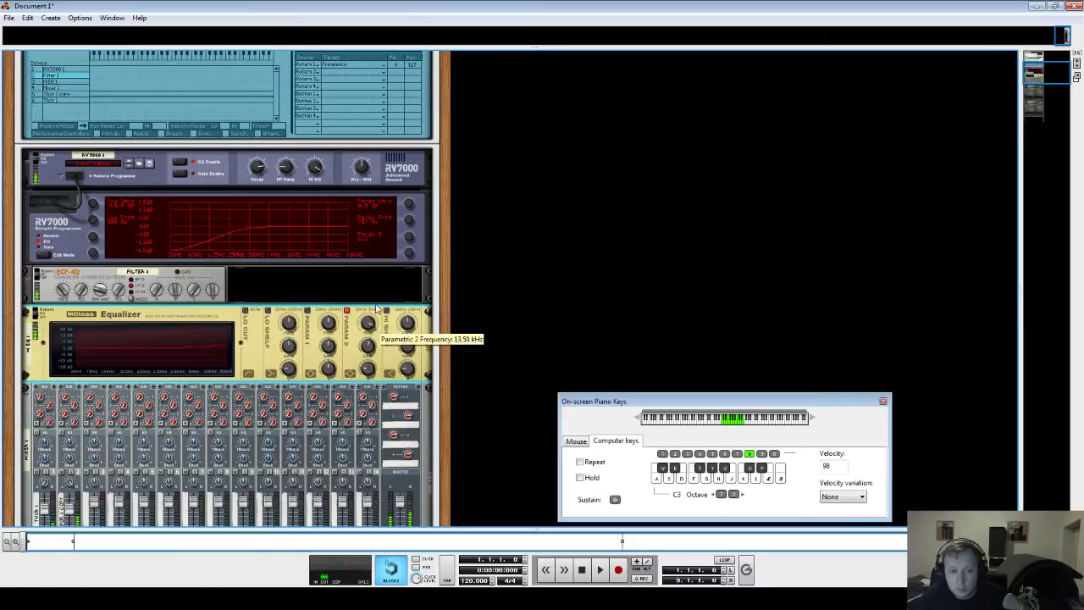
key(s)
key(f)
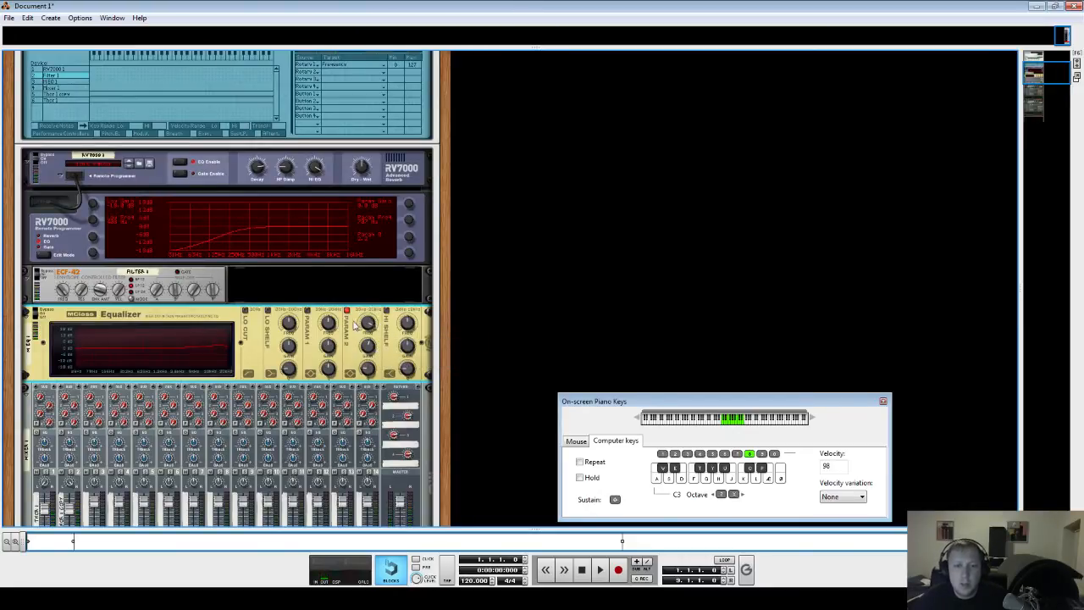
- Flip the rack around and back to check the Equalizer's connections
key(Tab)
key(Tab)
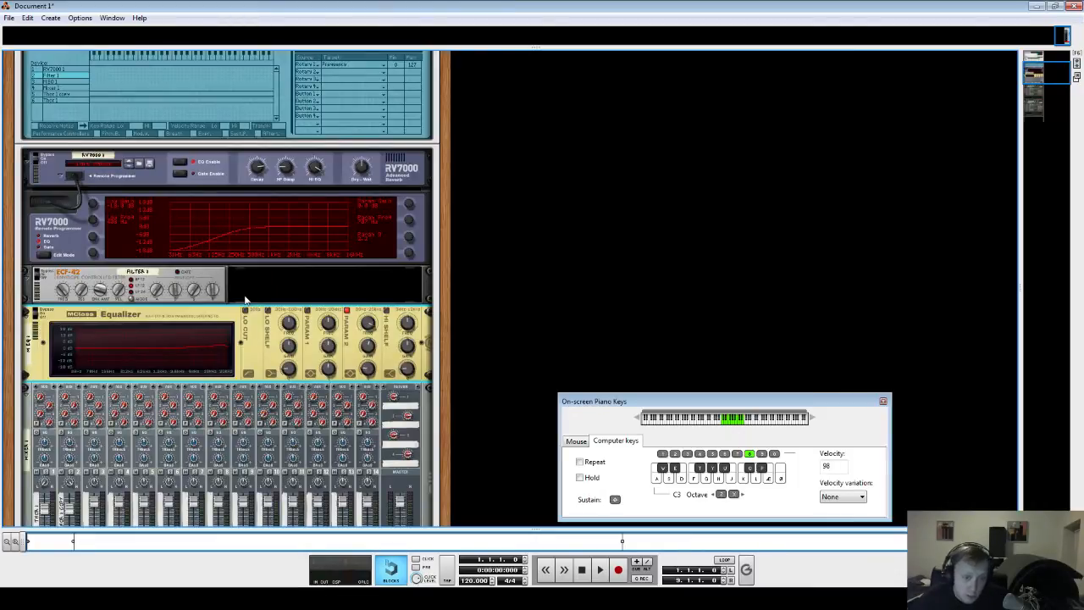
key(Tab)
key(Tab)
- Enable Parametric 1, raise its frequency and set its gain to about 4.6 dB while auditioning chords
click(307, 311)
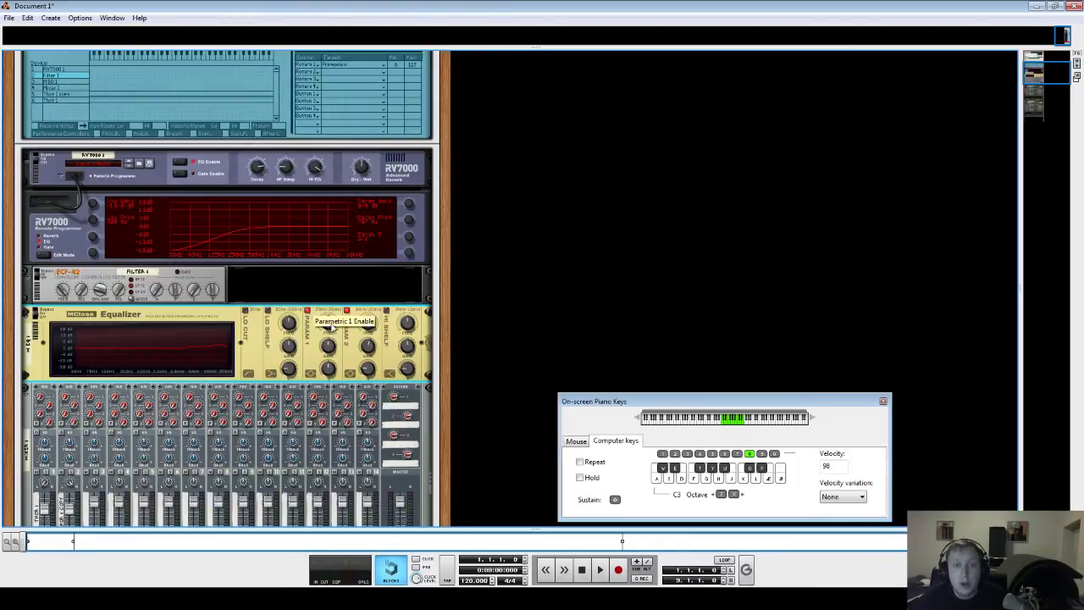
mouse_move(330, 324)
mouse_down()
mouse_move(335, 356)
mouse_move(328, 340)
mouse_up()
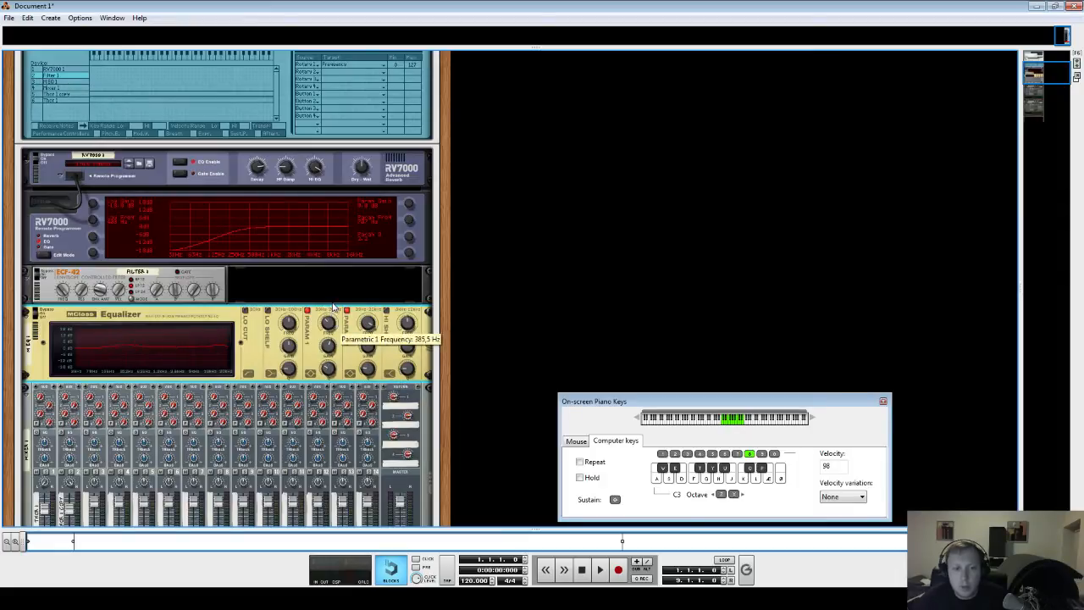
key(s)
key(f)
key(h)
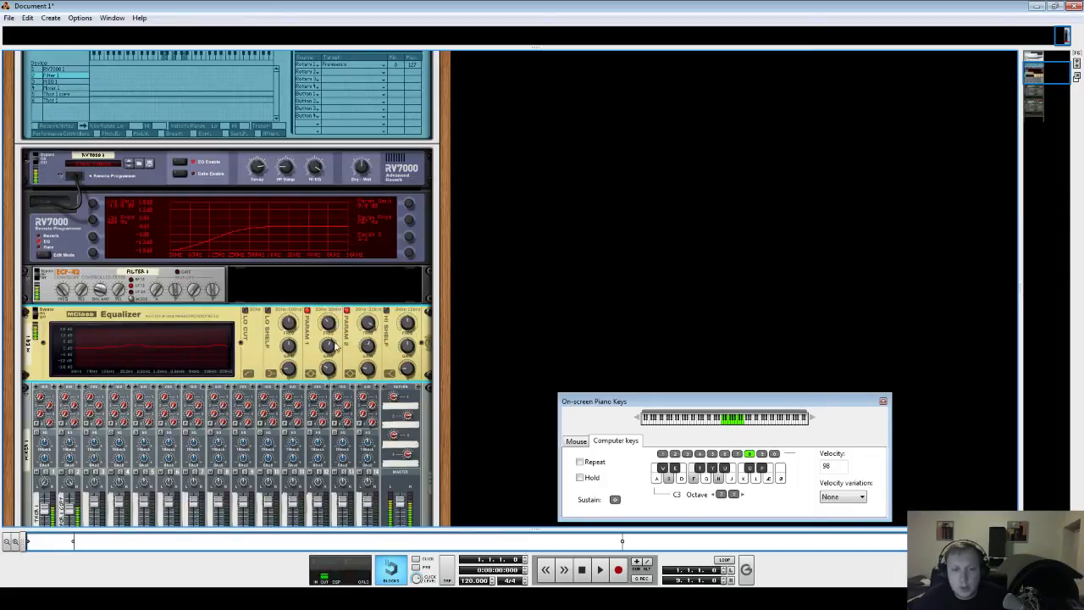
mouse_move(332, 343)
mouse_down()
mouse_move(335, 328)
mouse_move(336, 341)
mouse_up()
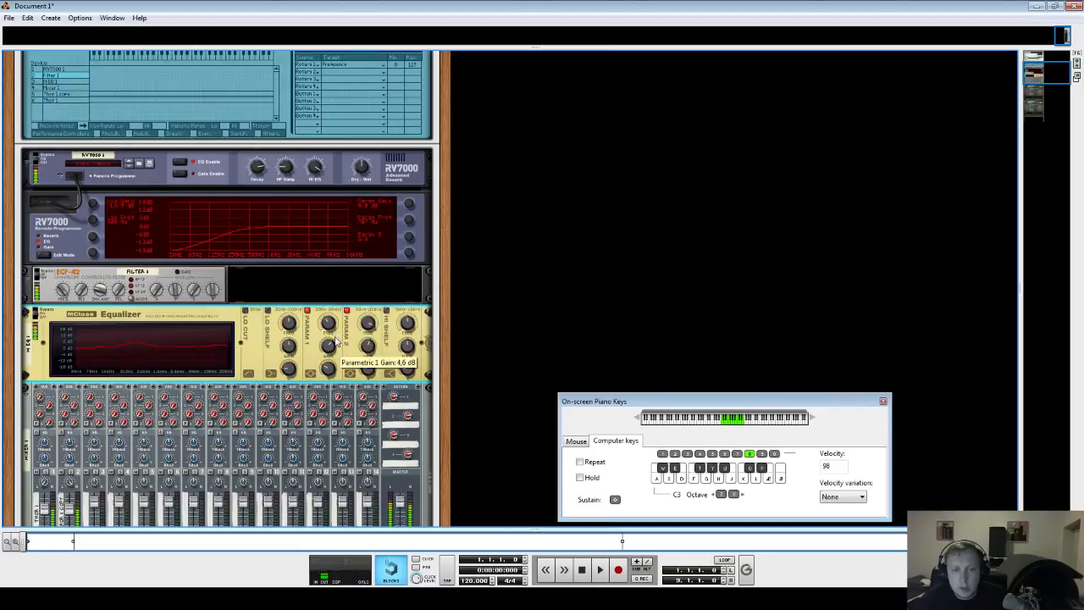
key(d)
key(g)
key(j)
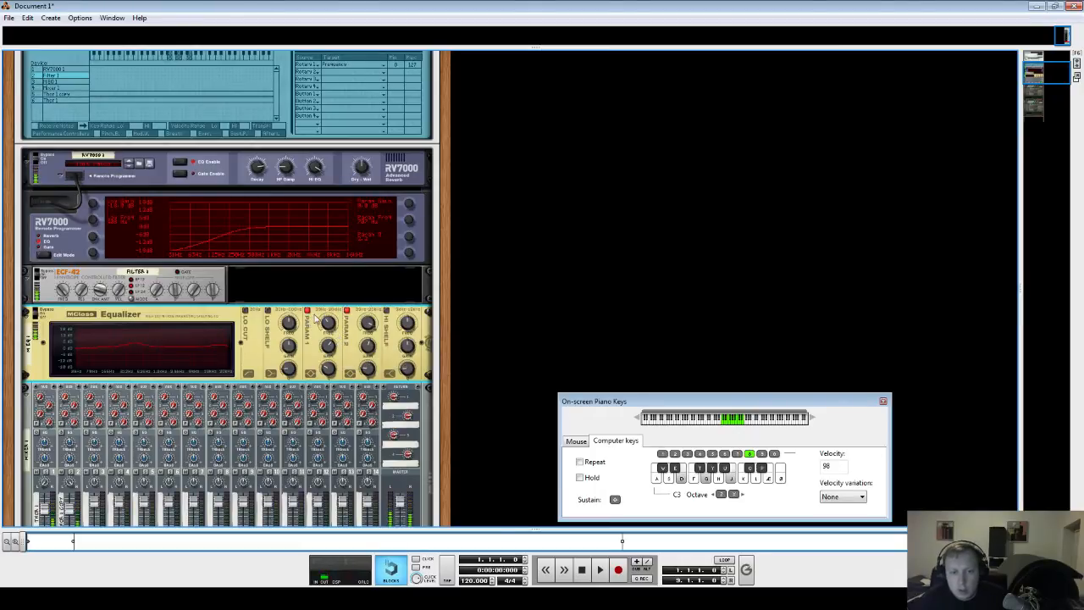
- Toggle Parametric 1 and enable the Low Shelf band, auditioning a chord after each change
click(308, 311)
key(d)
key(g)
key(j)
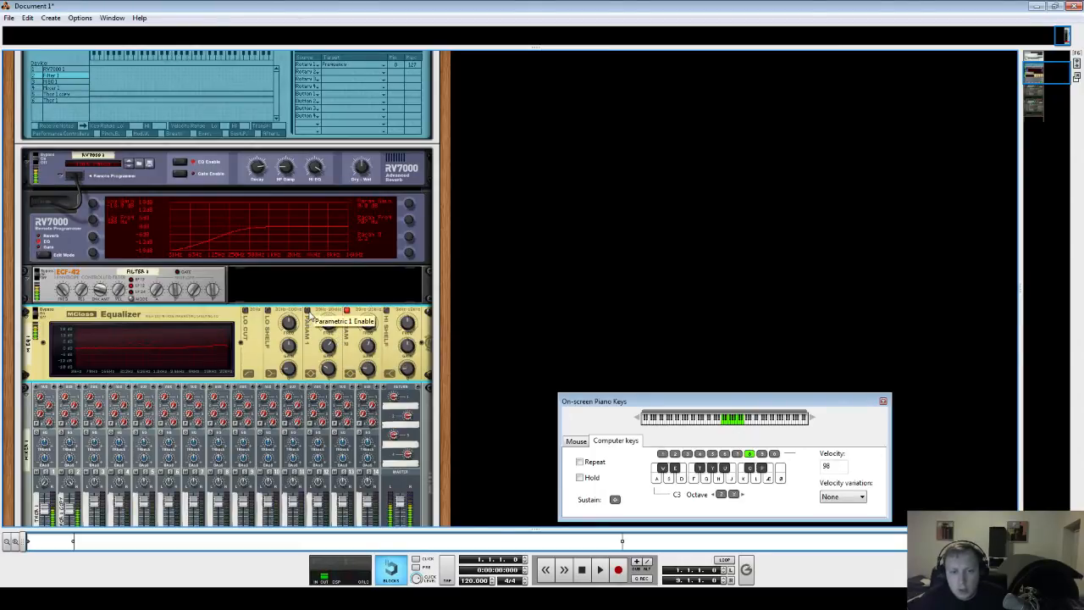
click(269, 311)
key(d)
key(g)
key(j)
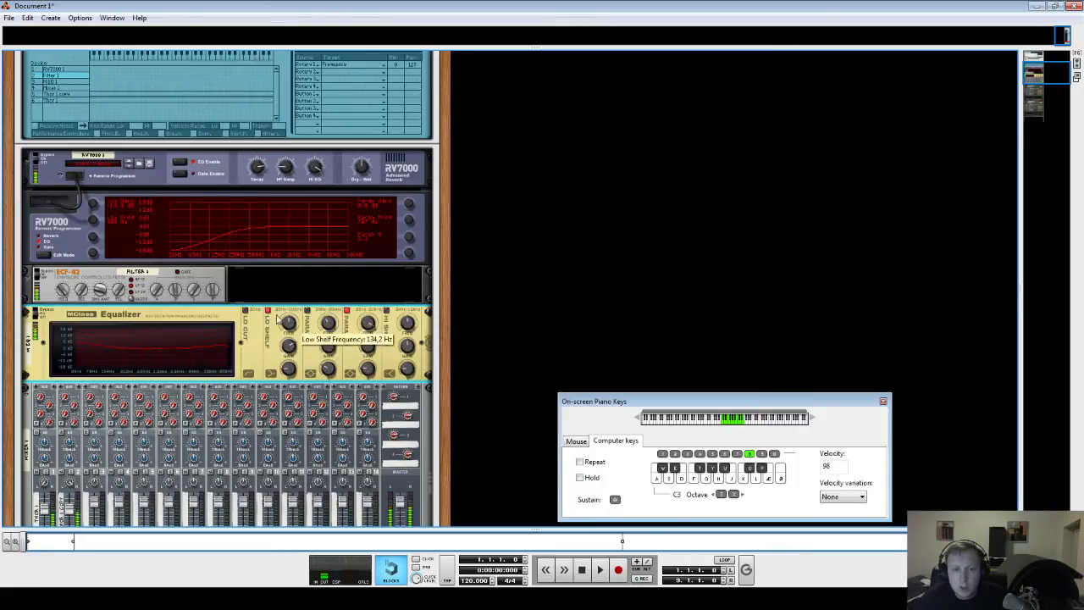
key(alt+Tab)
key(alt+Tab)
key(alt+Tab)
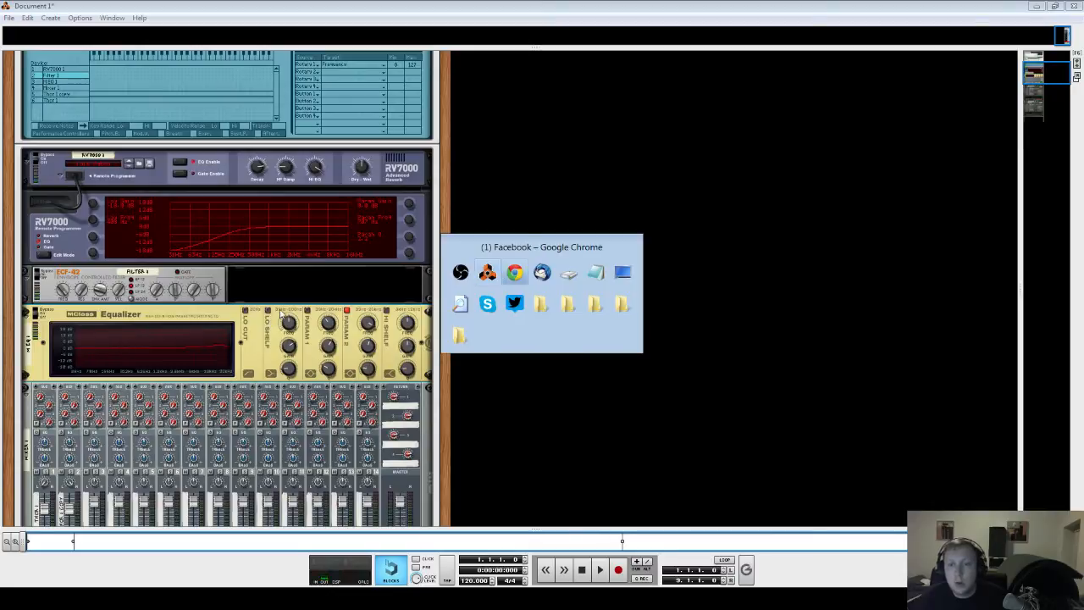
key(alt+shift+Tab)
- Enlarge the sequencer area and close the On-screen Piano Keys window
drag(450, 531, 436, 167)
click(208, 325)
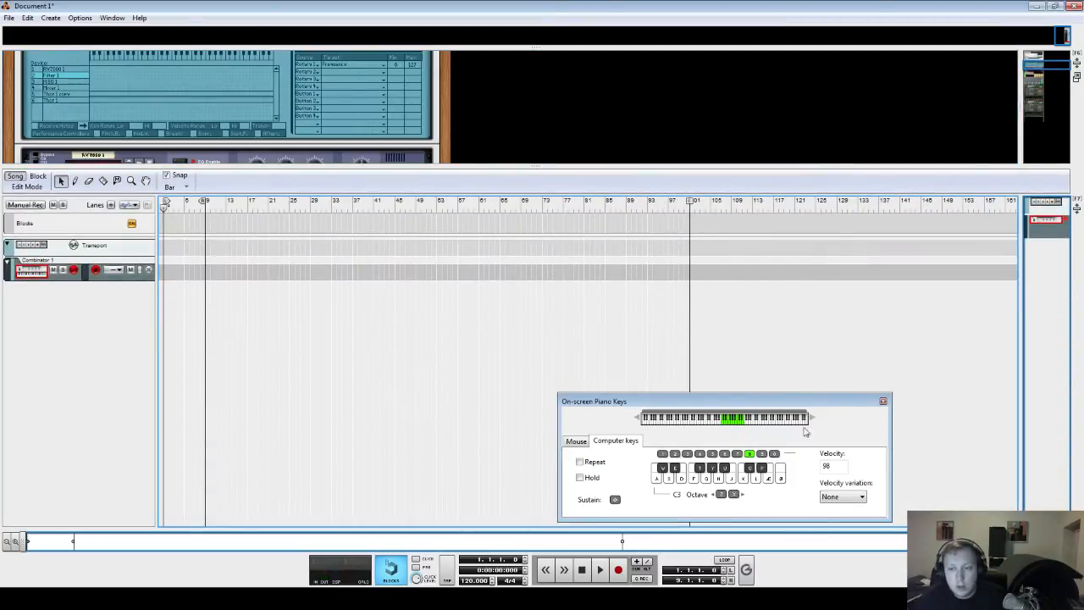
click(884, 401)
- Draw a 9-bar clip on the Combinator 1 track and set the tempo to 138 BPM
key(w)
drag(169, 269, 204, 271)
drag(473, 581, 473, 560)
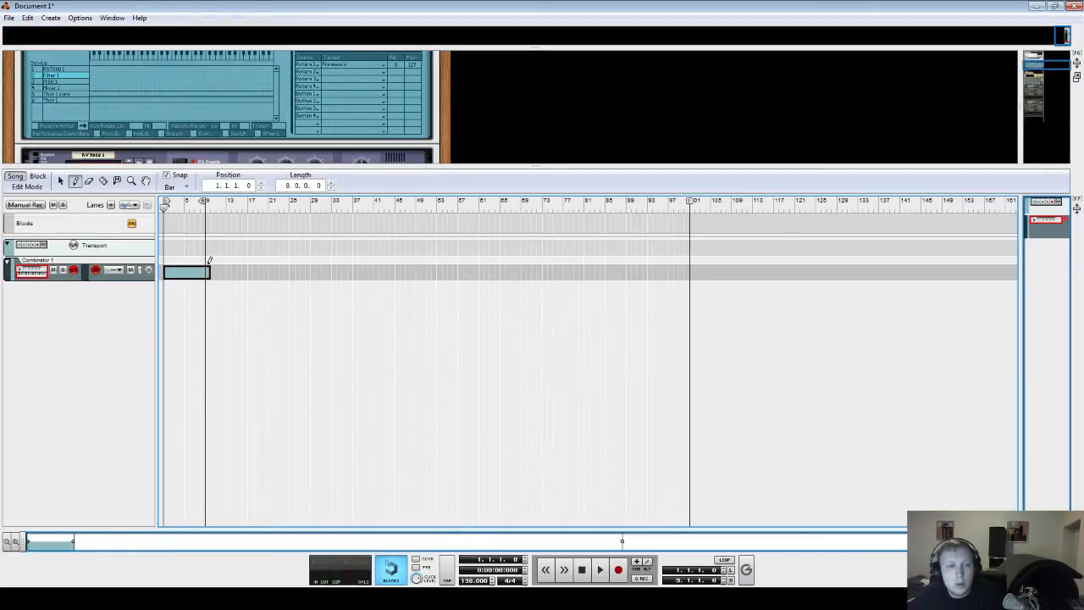
- Open the clip and pencil in four consecutive two-bar bass notes starting on G2
double_click(174, 271)
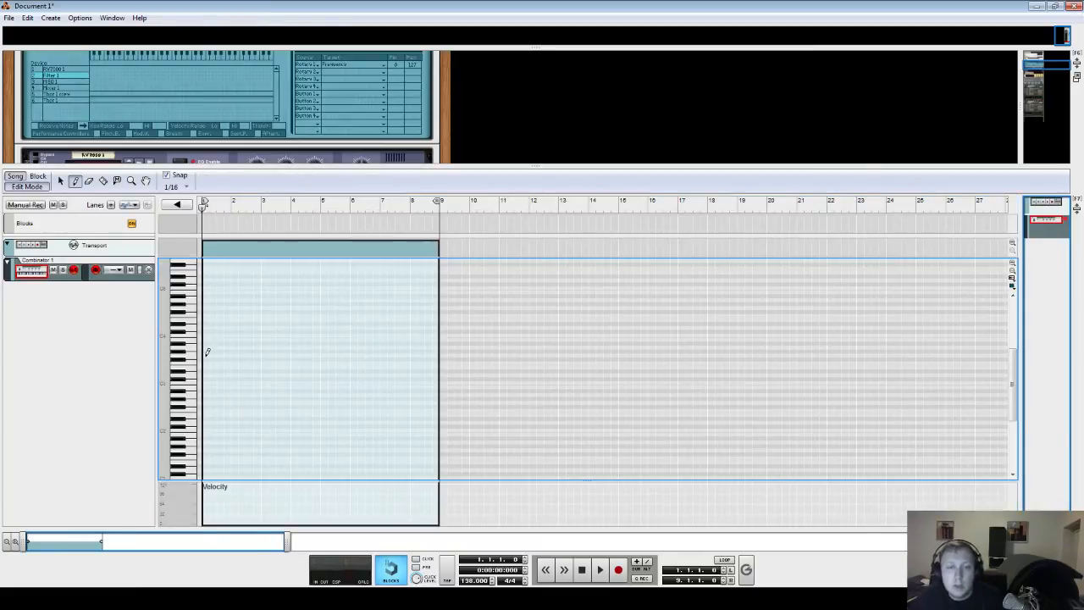
mouse_move(204, 365)
mouse_down()
mouse_move(261, 359)
mouse_move(295, 393)
mouse_move(271, 360)
mouse_move(278, 396)
mouse_move(334, 380)
mouse_move(392, 406)
mouse_up()
click(60, 181)
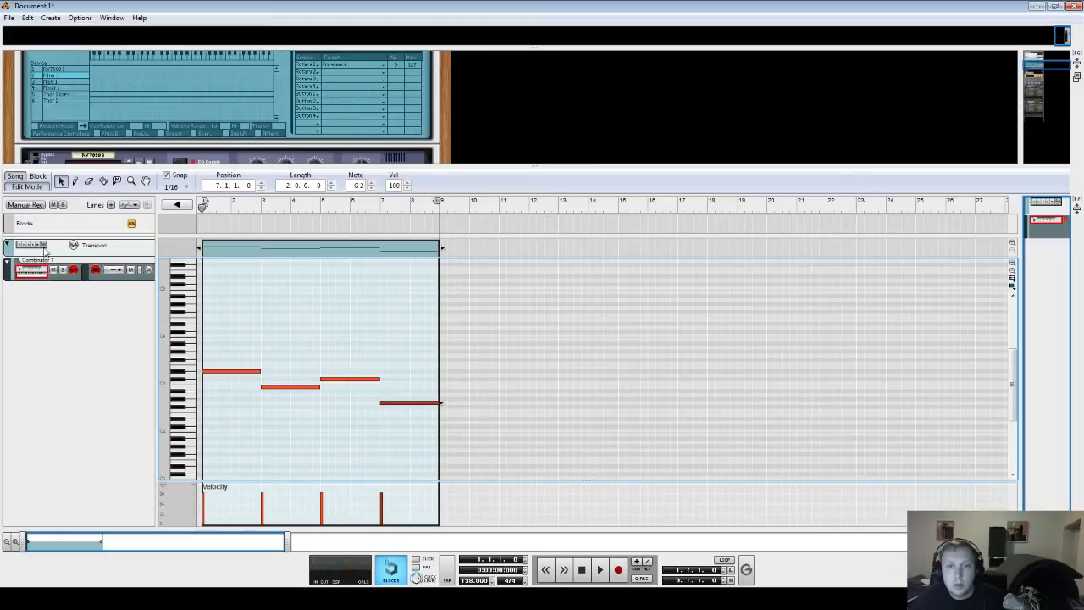
- Select all four notes and move them down so the line starts on D#1
key(space)
key(space)
drag(405, 330, 201, 471)
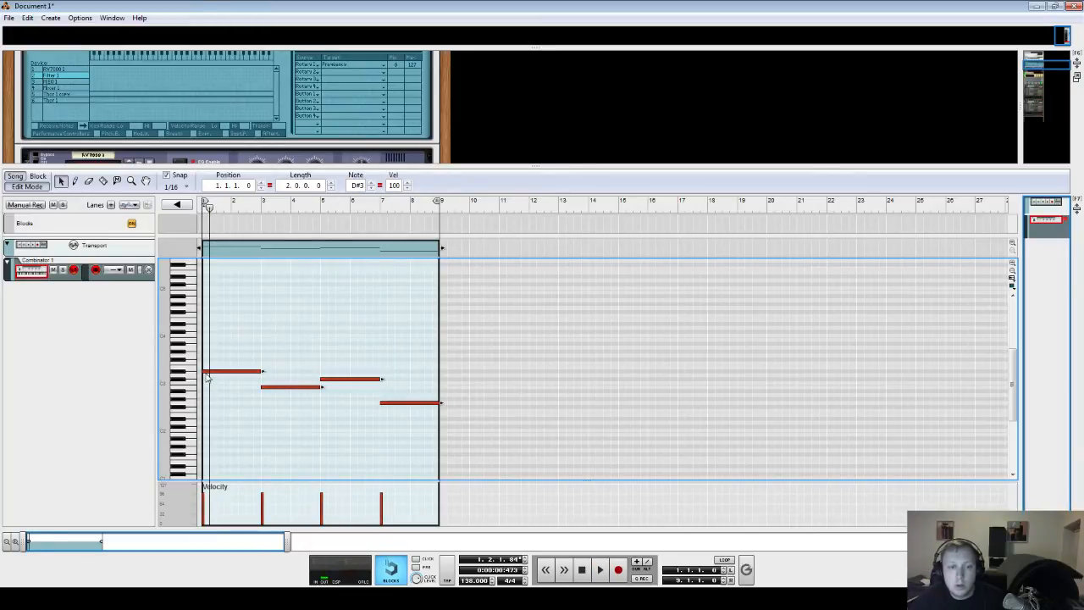
drag(207, 378, 213, 466)
click(228, 458)
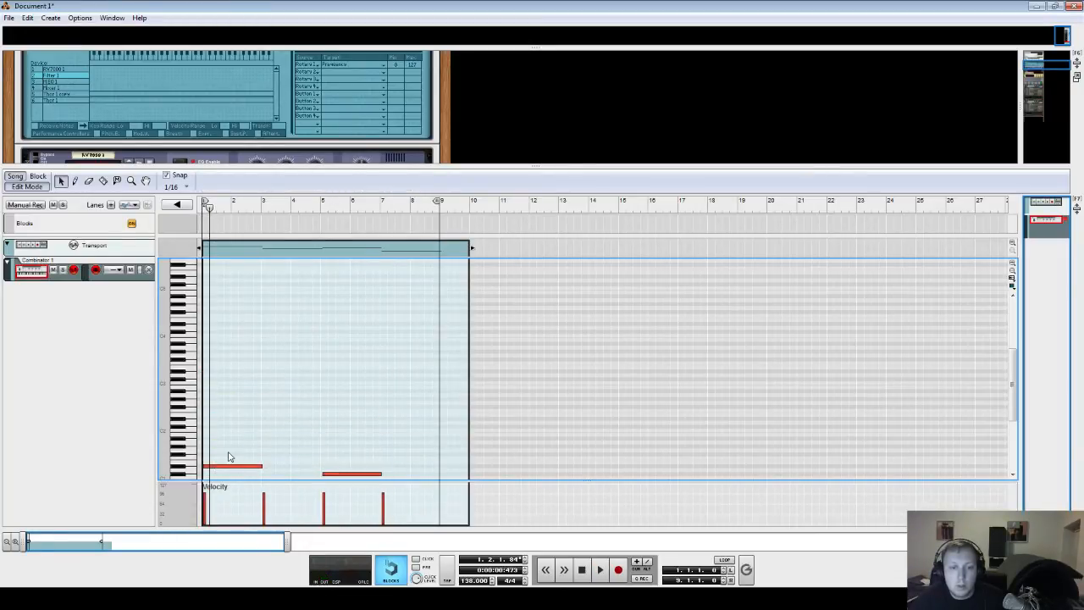
key(space)
- Stack two higher notes above the first bass note to form a chord, auditioning playback
key(space)
key(shift+Return)
key(space)
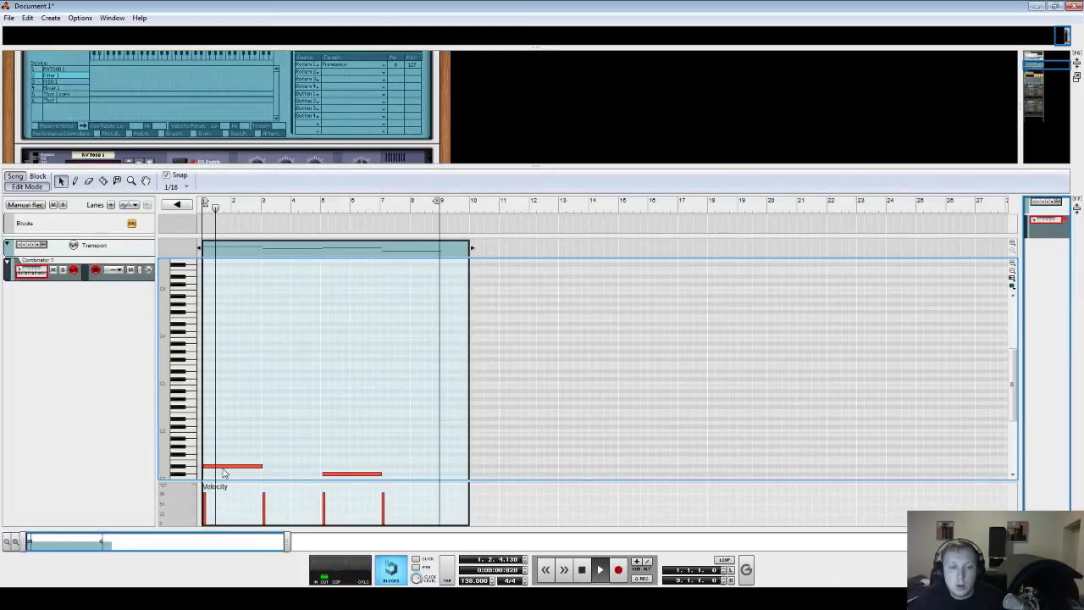
scroll(225, 473, down, 3)
key(space)
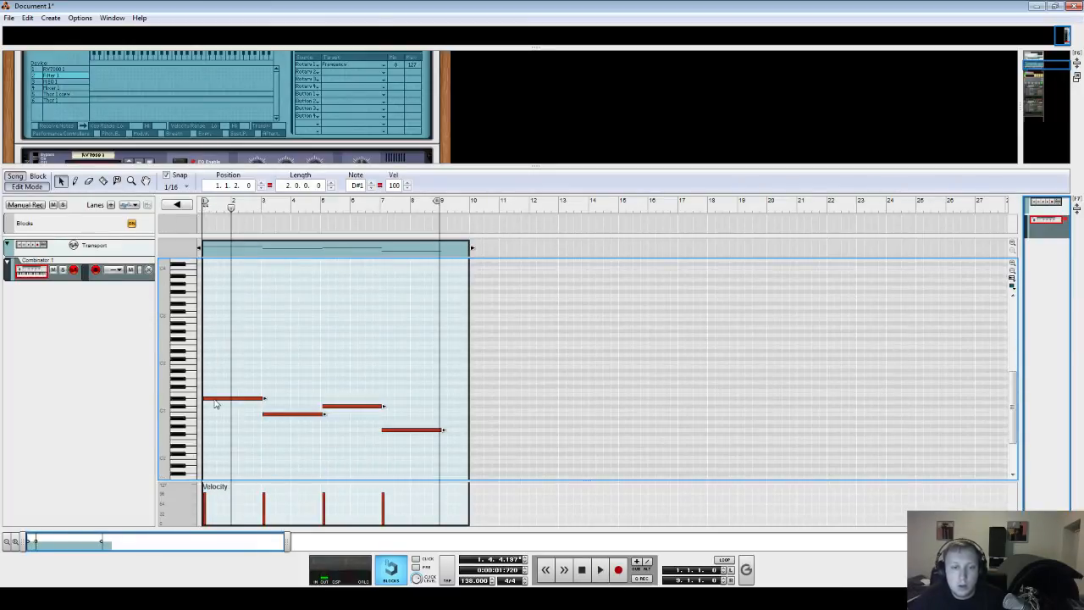
drag(213, 401, 212, 339)
key(shift+Return)
key(space)
key(space)
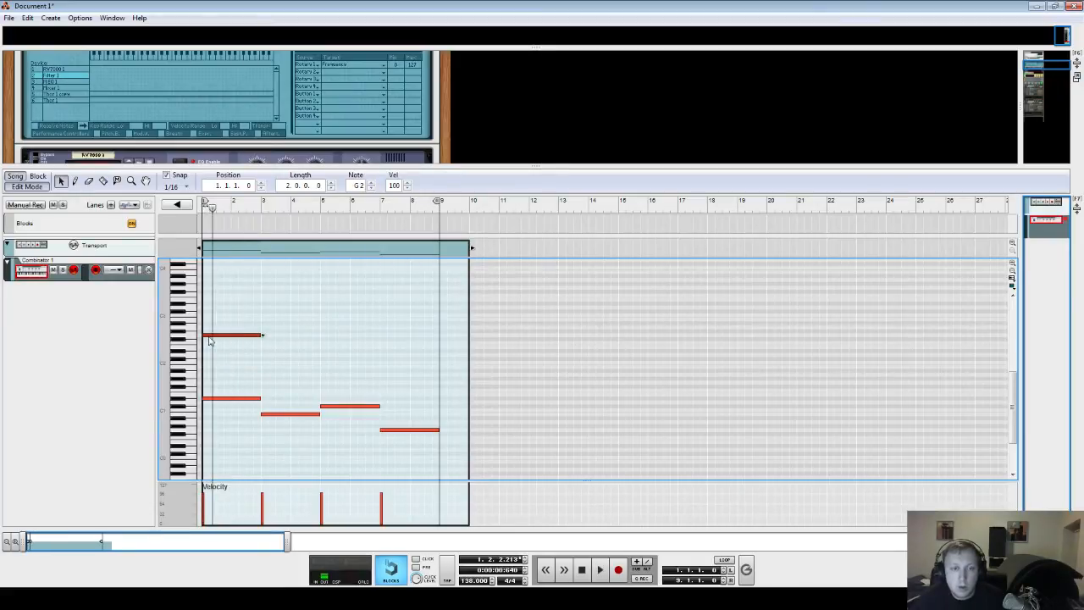
mouse_move(211, 339)
mouse_down()
mouse_move(209, 291)
mouse_move(212, 329)
mouse_up()
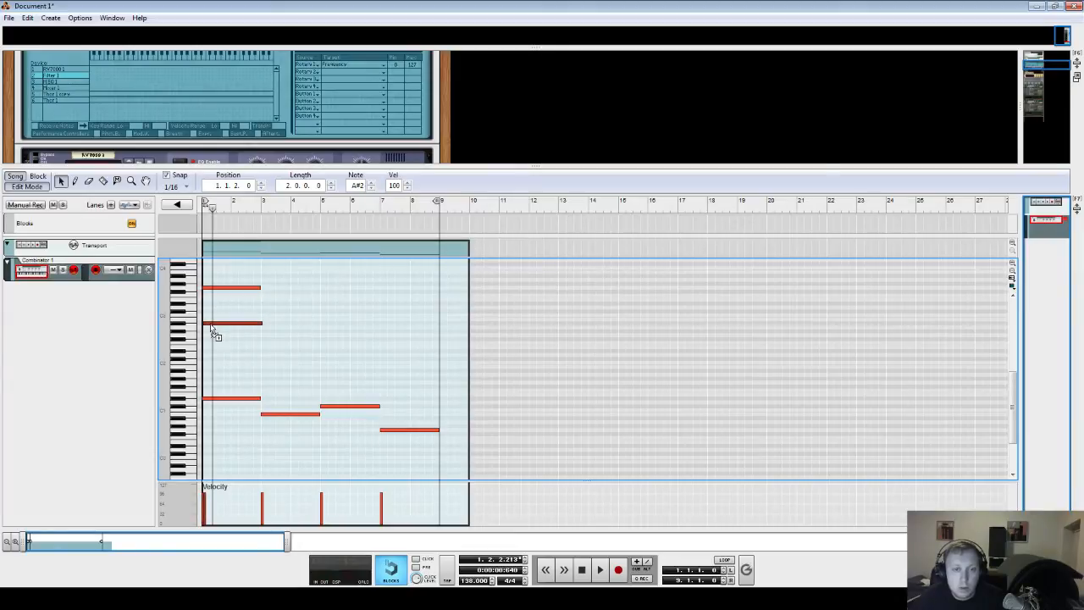
key(space)
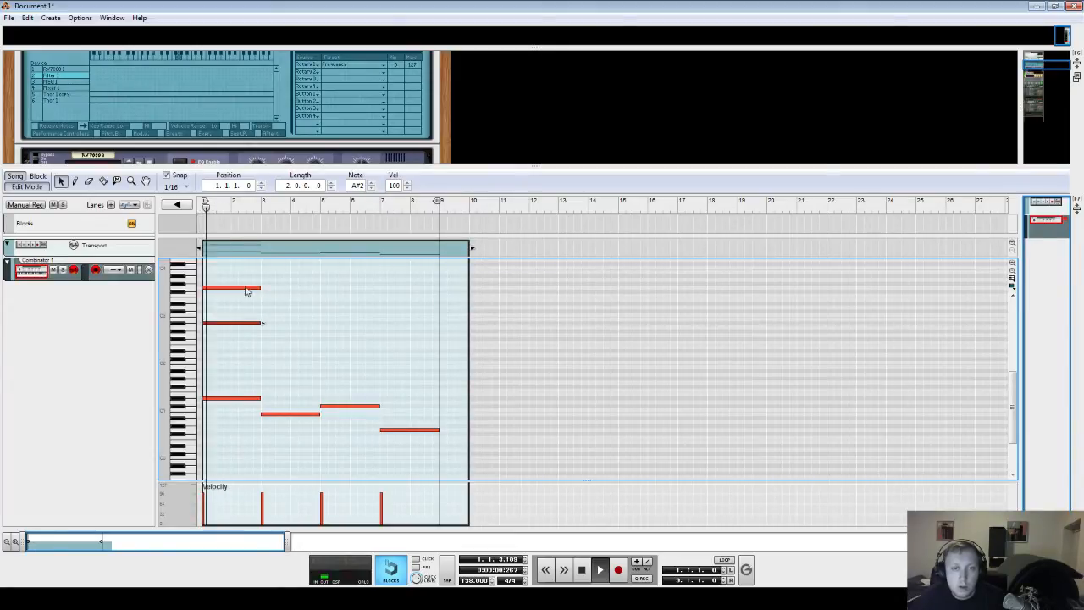
- Add matching chord notes, up to B2, above the second bass note at bar 3
drag(244, 279, 275, 325)
click(258, 205)
click(264, 207)
click(262, 211)
key(space)
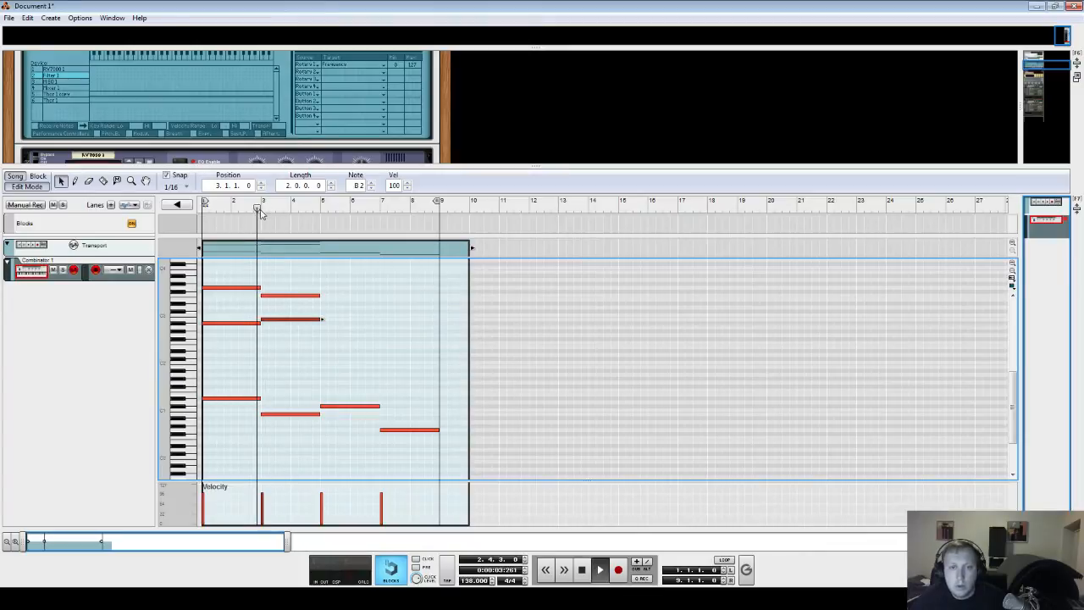
- Play the clip from the start to audition the chord progression
key(space)
key(KP_0)
key(KP_0)
key(space)
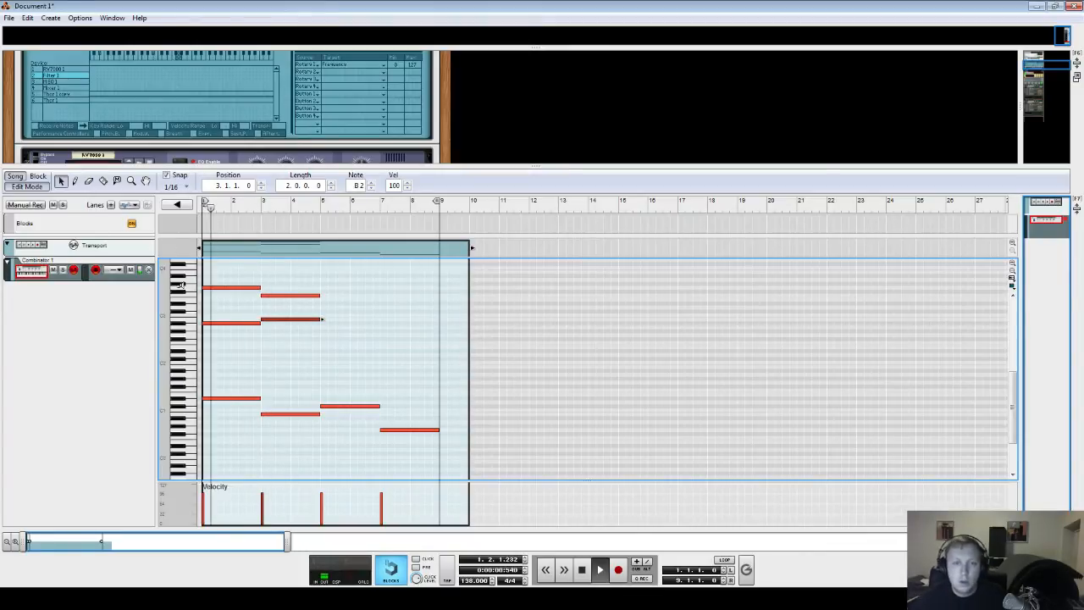
- Strip the upper notes from the bar 3 chord and lower its bass note slightly
drag(275, 296, 277, 291)
click(277, 296)
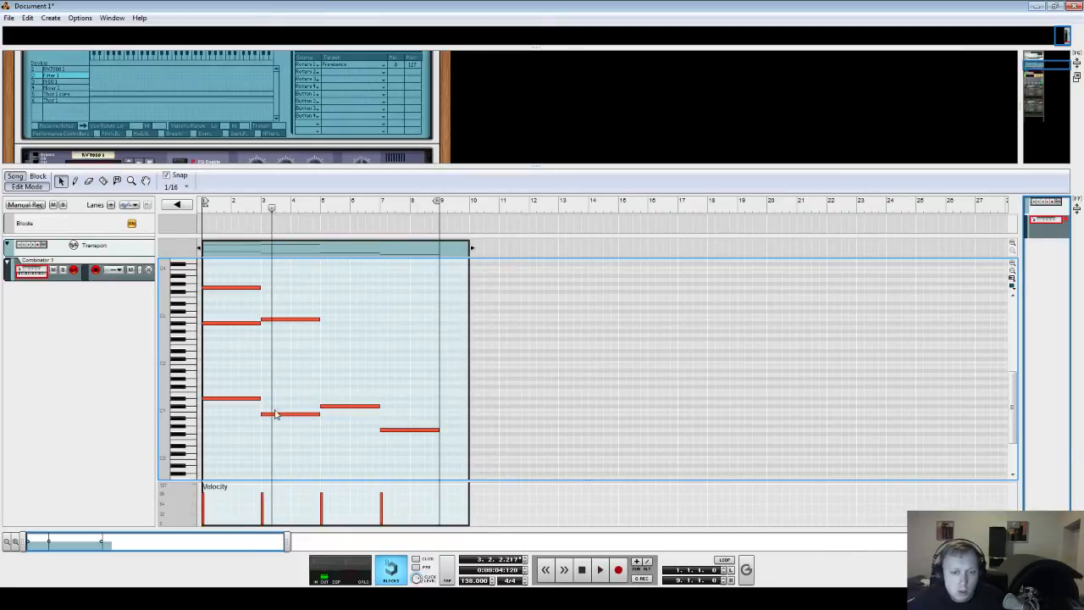
drag(275, 415, 279, 426)
click(287, 319)
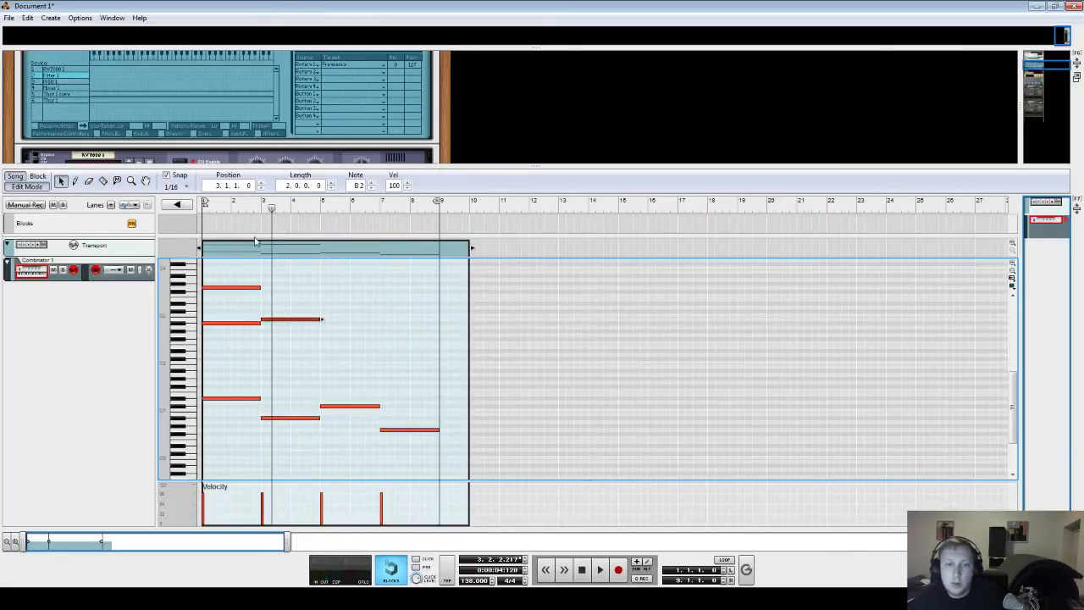
key(Delete)
- Play the clip from the start and nudge the bar 5 bass note down a step while listening
click(202, 208)
key(space)
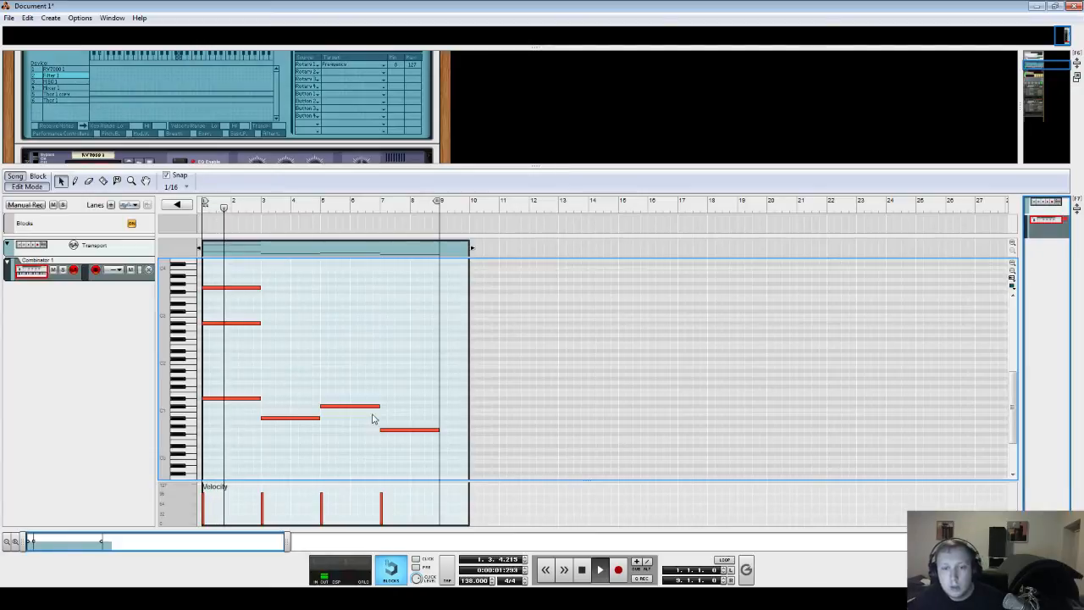
drag(342, 407, 339, 415)
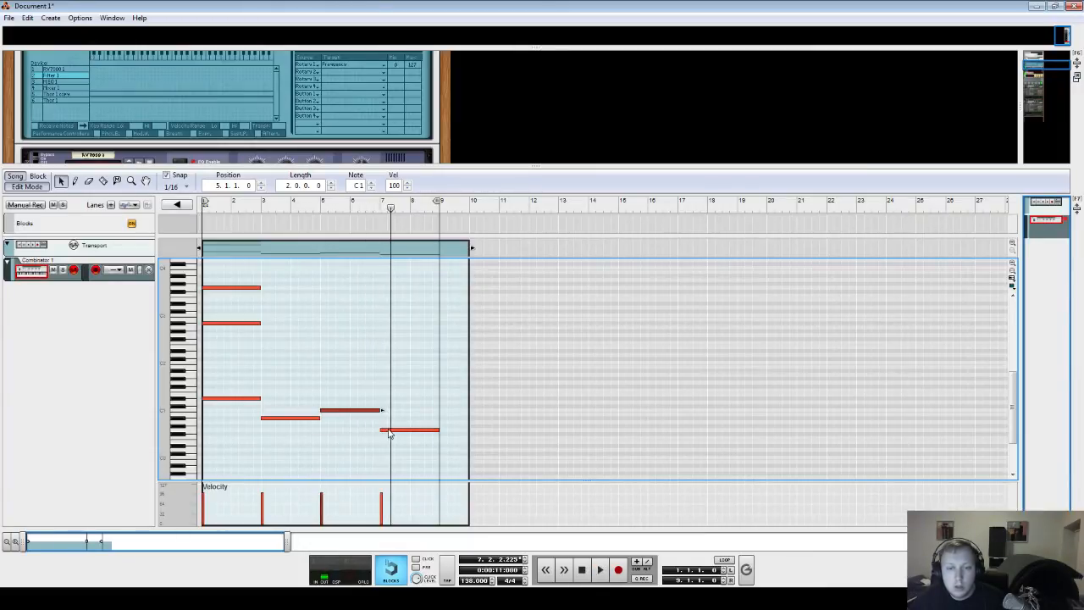
key(space)
- Add a D3 note above the bar 3 bass note and audition it from bar 3
drag(256, 275, 273, 307)
click(217, 284)
click(260, 209)
key(space)
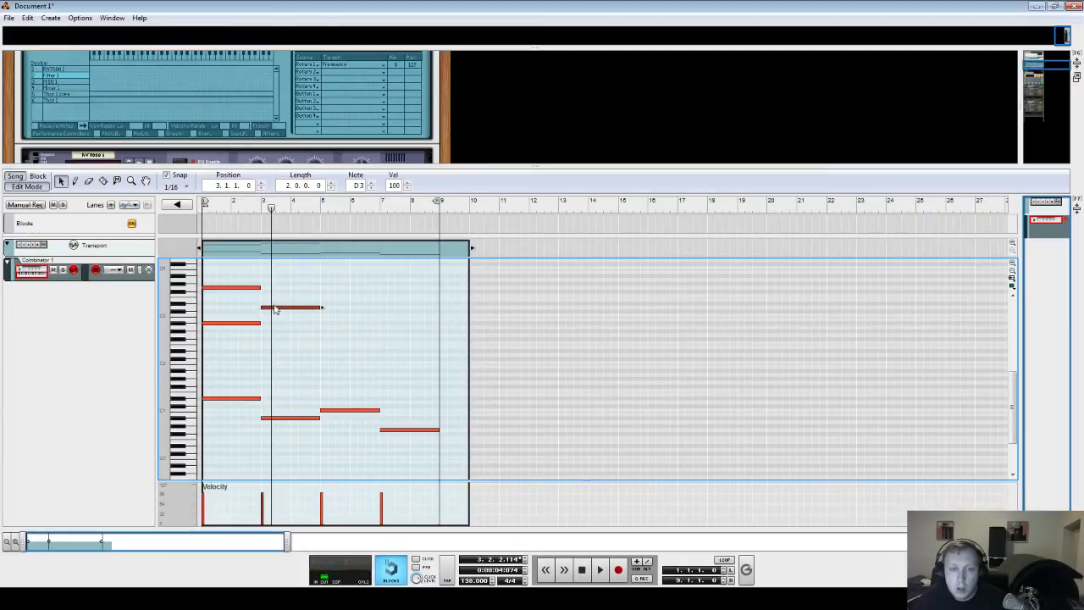
click(262, 209)
key(space)
key(space)
drag(265, 209, 112, 278)
- Split the bar 3 upper note and add an F#2 note to the bar 3 chord, replaying from the start
drag(266, 311, 292, 315)
click(309, 299)
click(306, 307)
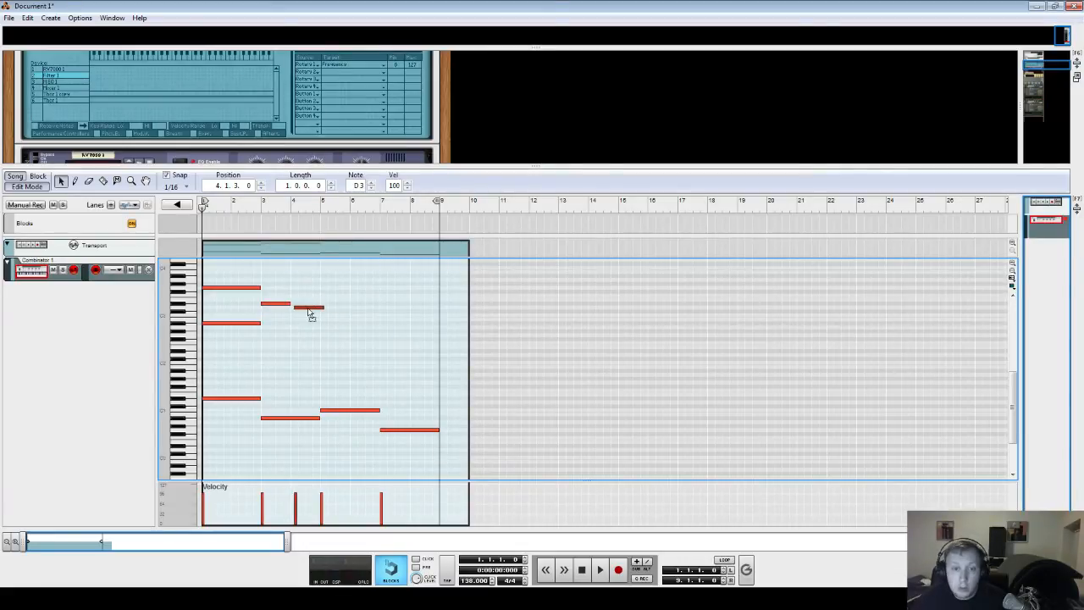
drag(222, 324, 293, 364)
drag(282, 362, 277, 343)
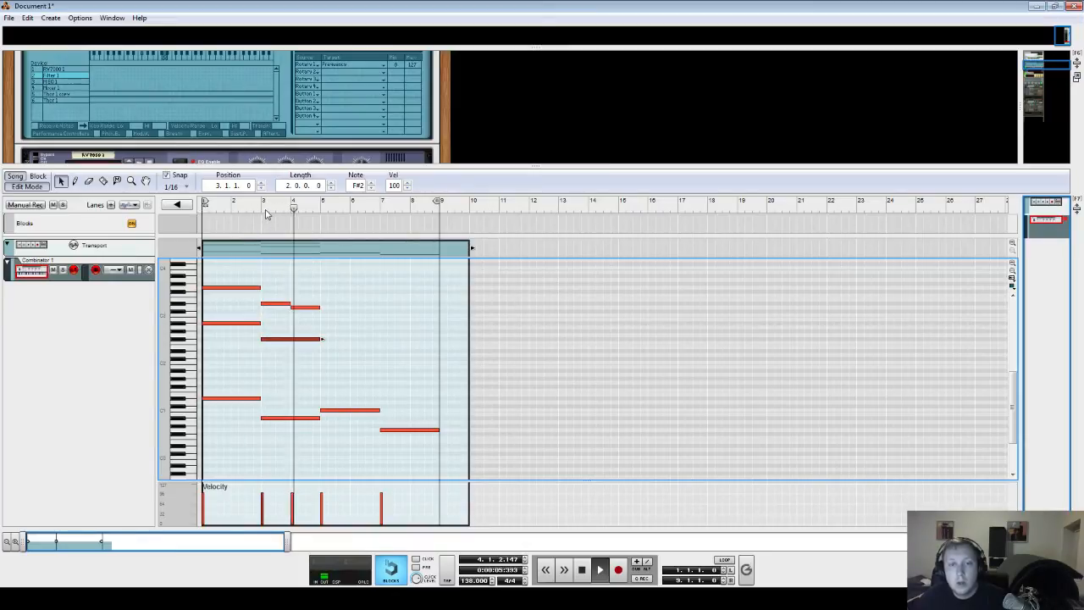
key(space)
key(shift+Return)
key(space)
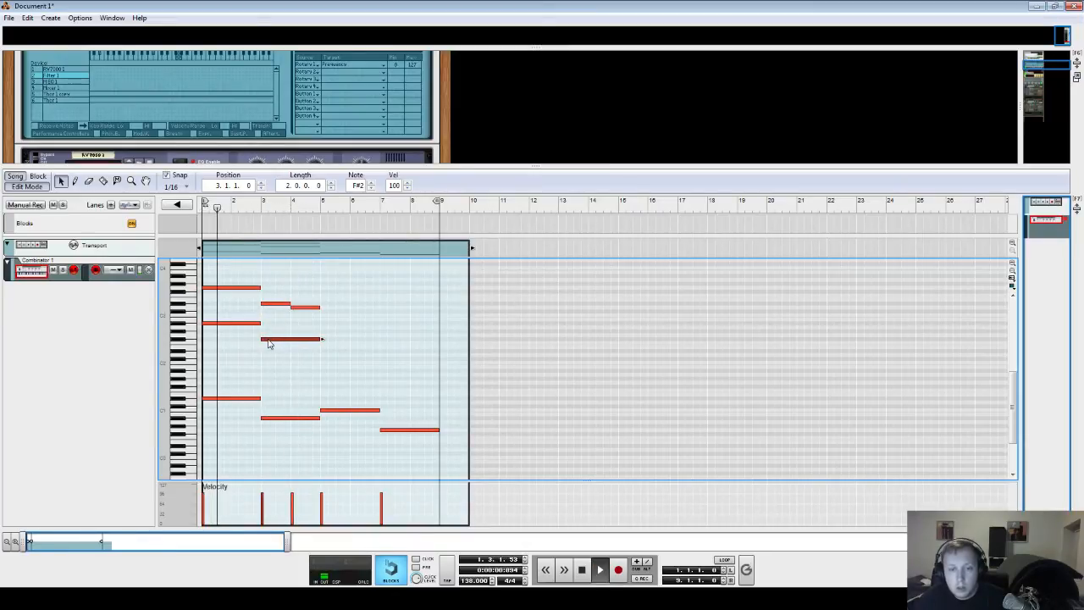
- Tidy the bar 3 chord into a full-length C#3 note over the F#2 note
drag(269, 340, 268, 345)
click(305, 289)
click(295, 307)
drag(280, 304, 279, 313)
drag(305, 296, 293, 310)
key(Delete)
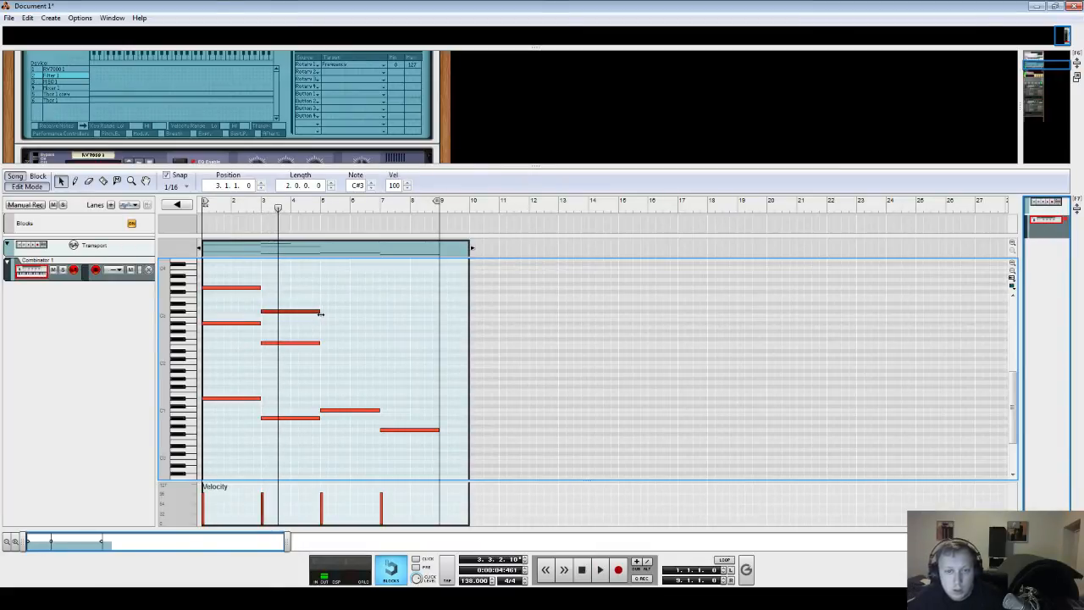
click(263, 210)
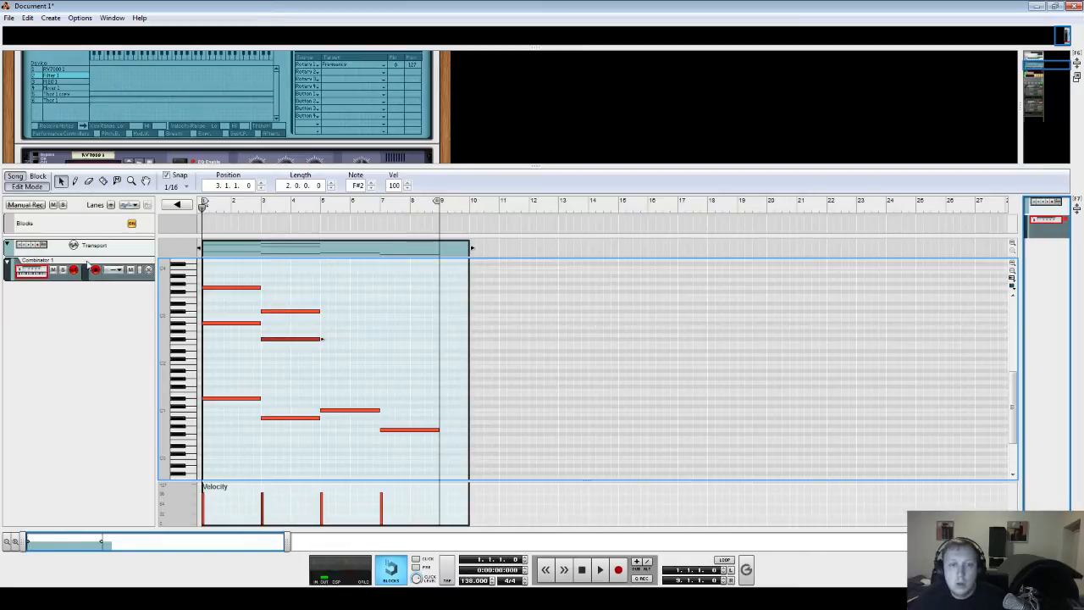
- Move the whole bar 3 chord down so its bass sits on G#0, auditioning from bar 3
drag(285, 284, 278, 432)
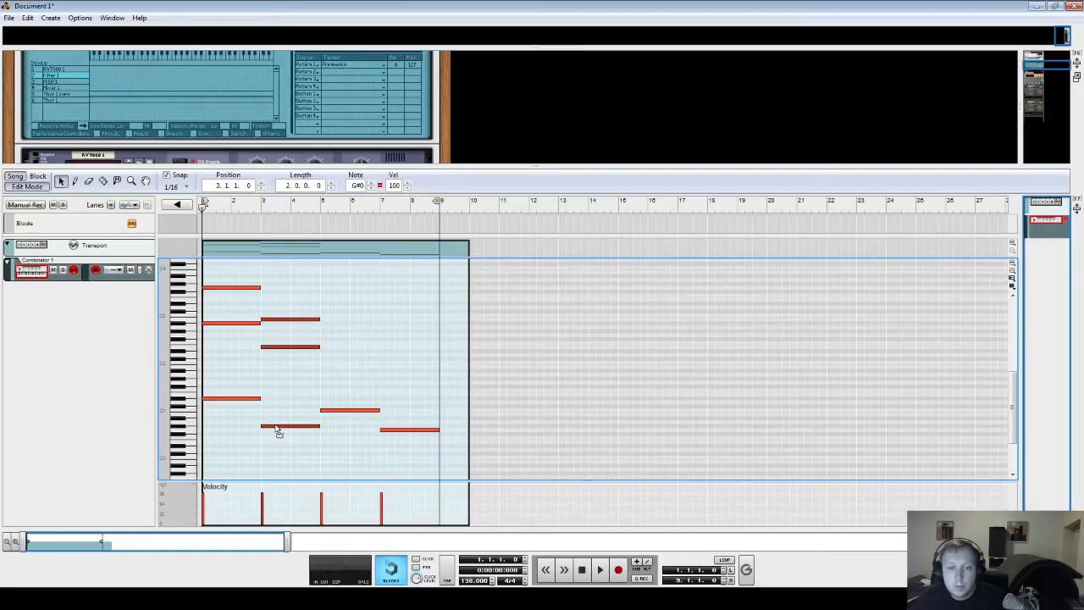
click(277, 321)
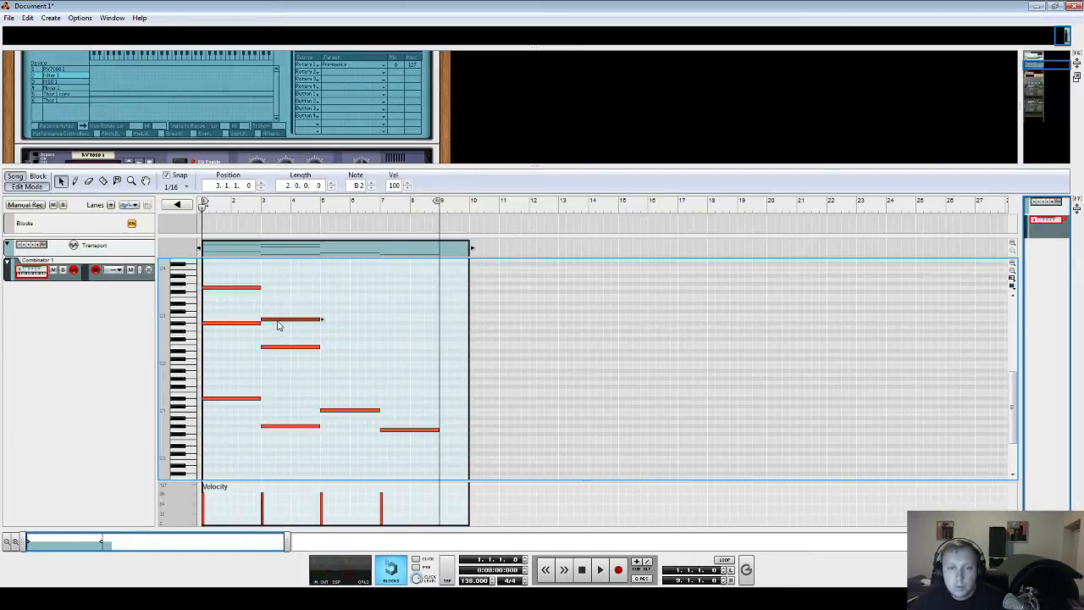
click(260, 211)
key(space)
- Delete the middle bar 3 note and duplicate the top note down to E2
key(space)
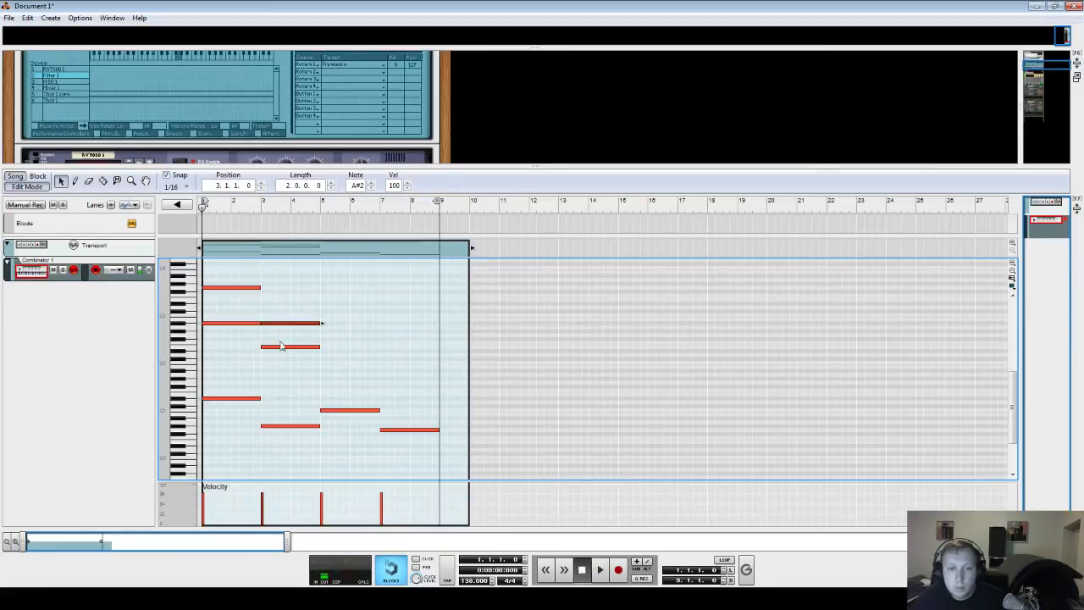
click(282, 347)
key(Delete)
key(space)
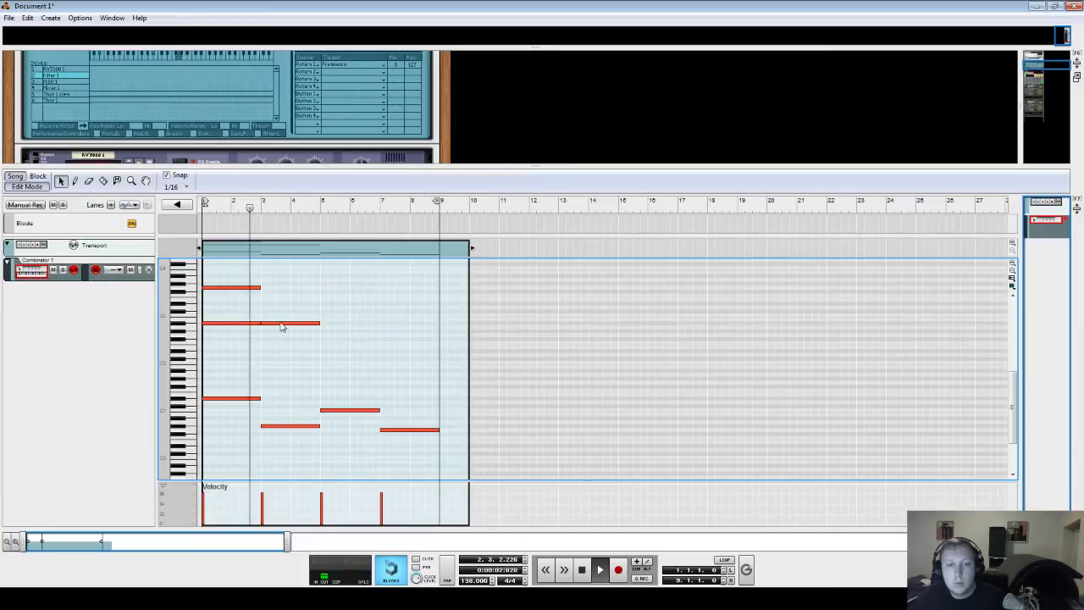
drag(281, 324, 269, 346)
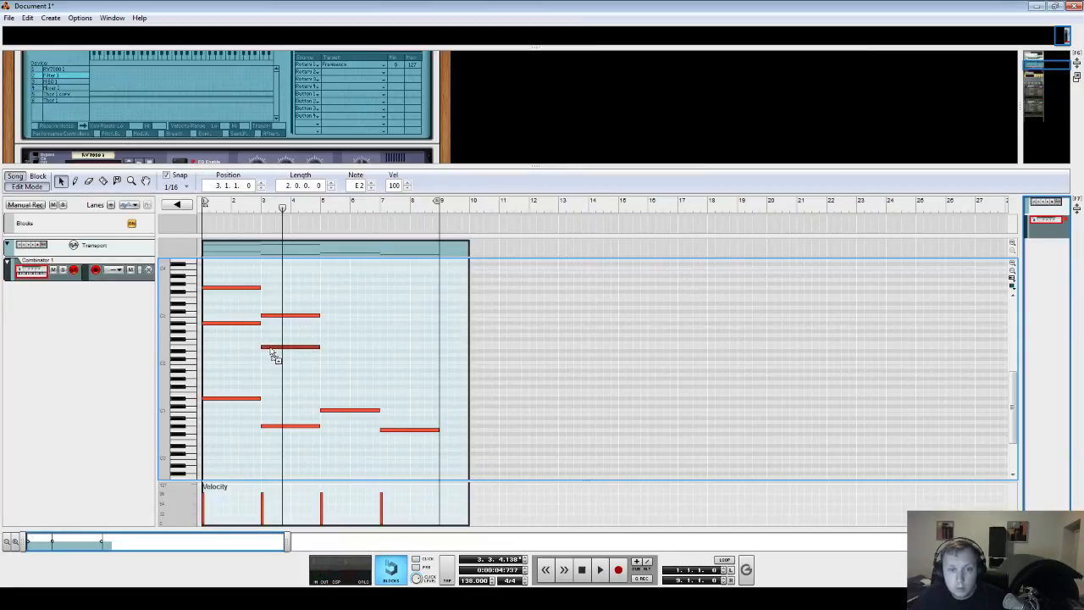
click(261, 208)
drag(260, 208, 270, 211)
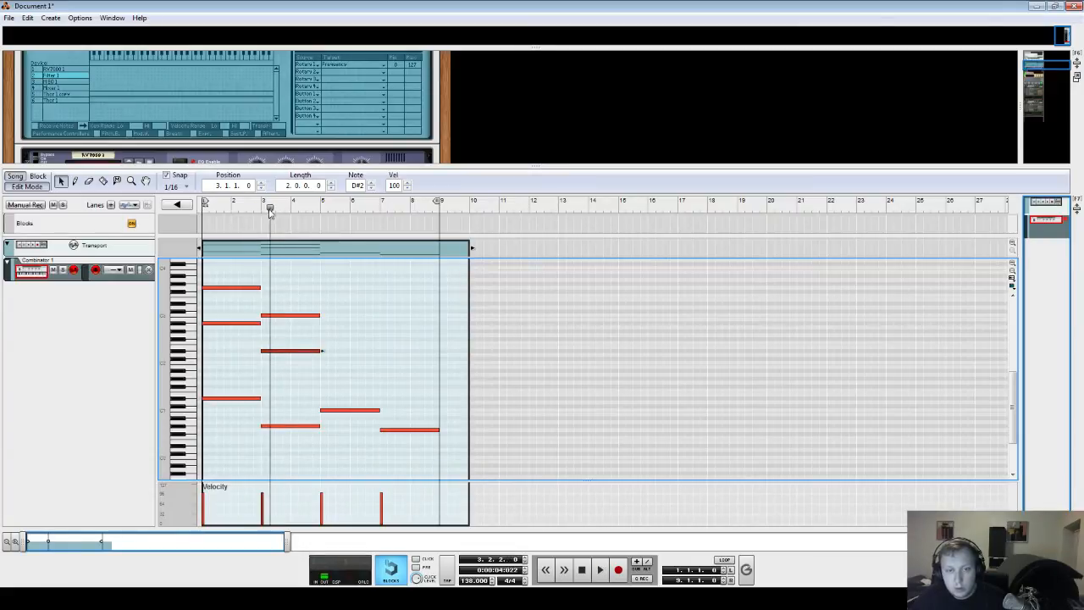
- Build the bar 5 chord by copying its bass note up to D#3 and G2
click(338, 410)
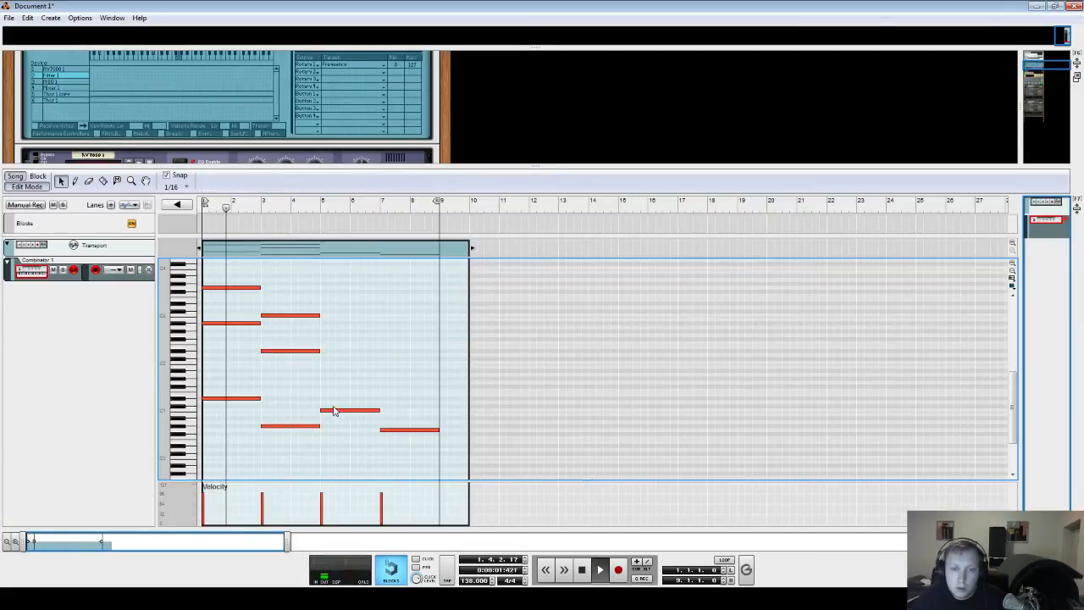
drag(337, 410, 335, 305)
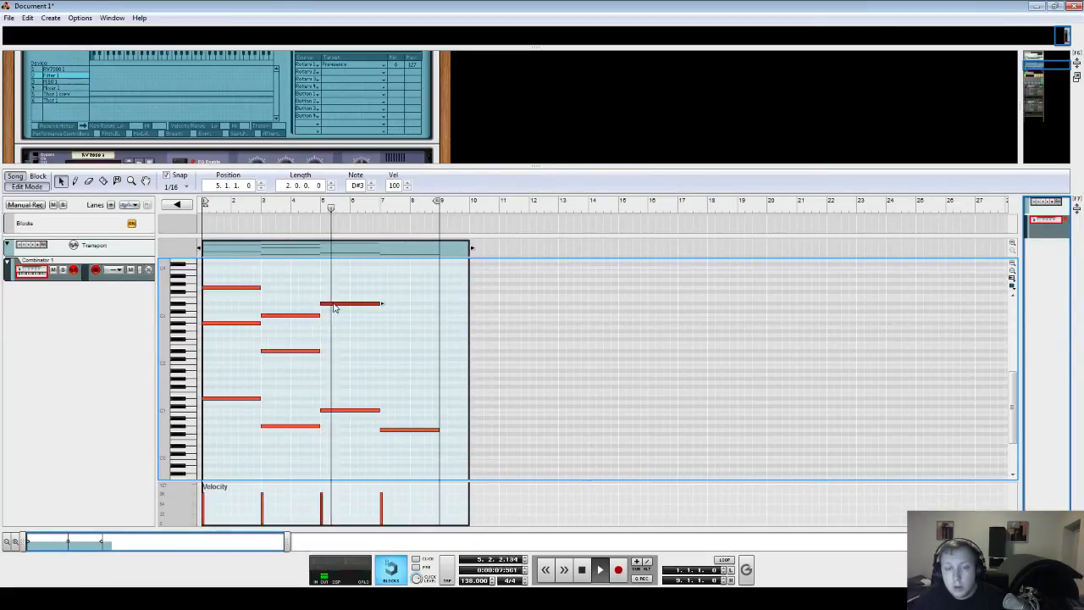
key(space)
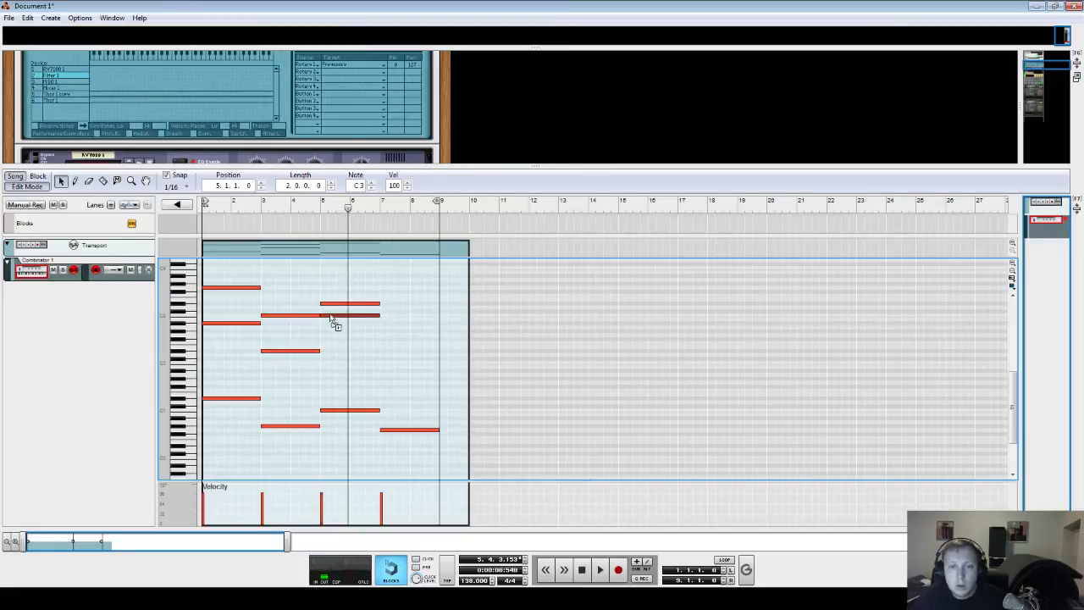
mouse_move(331, 328)
mouse_down()
mouse_move(336, 360)
mouse_move(332, 342)
mouse_up()
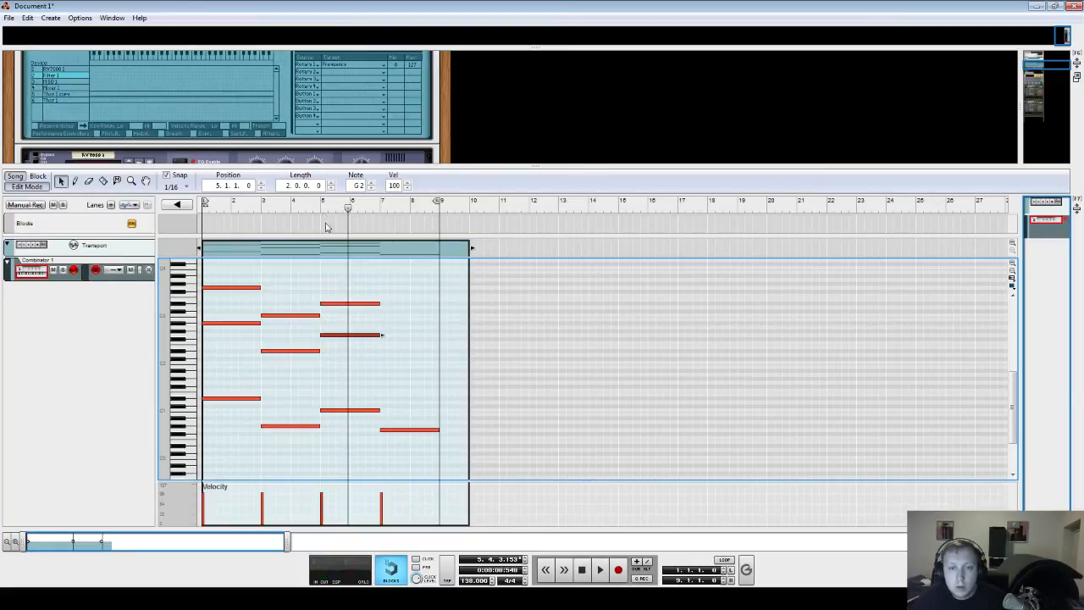
key(space)
- Raise the bar 7 bass note to A#0 and stack D3 and E2 chord notes above it, auditioning
click(339, 303)
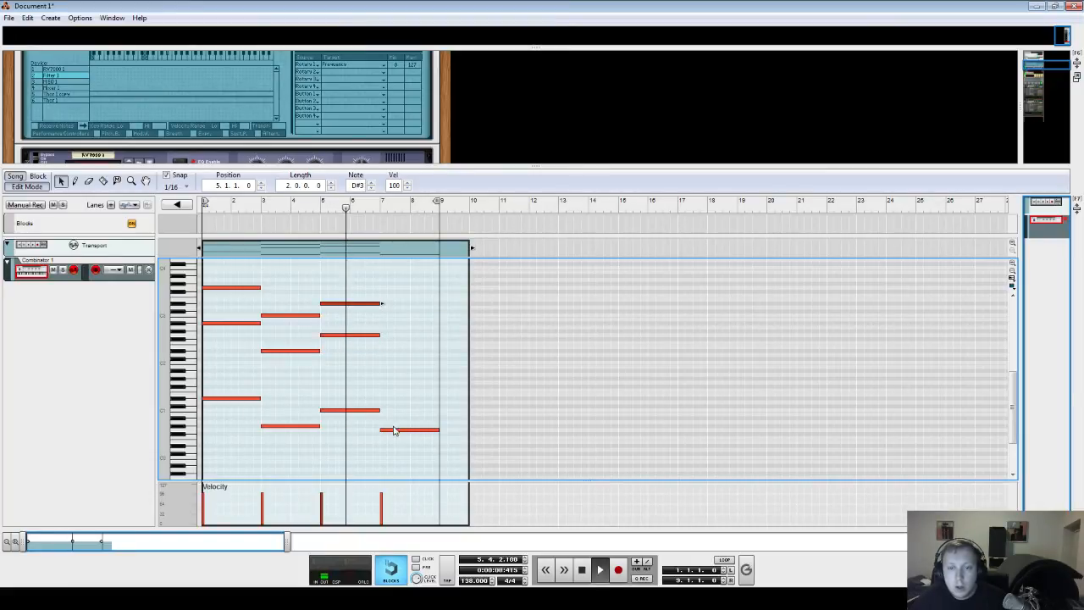
drag(394, 430, 391, 428)
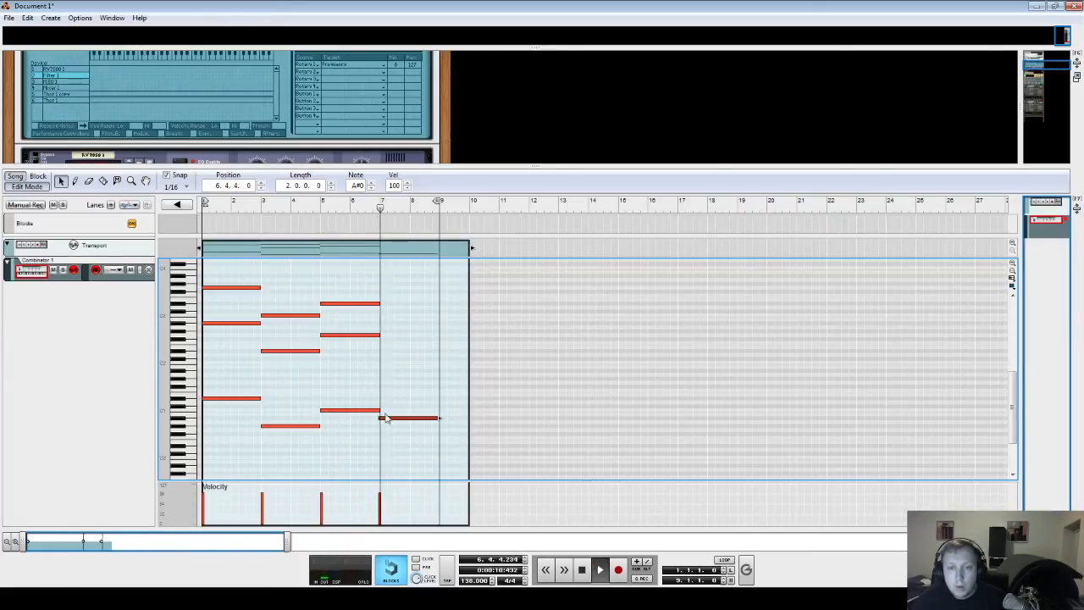
drag(381, 417, 392, 316)
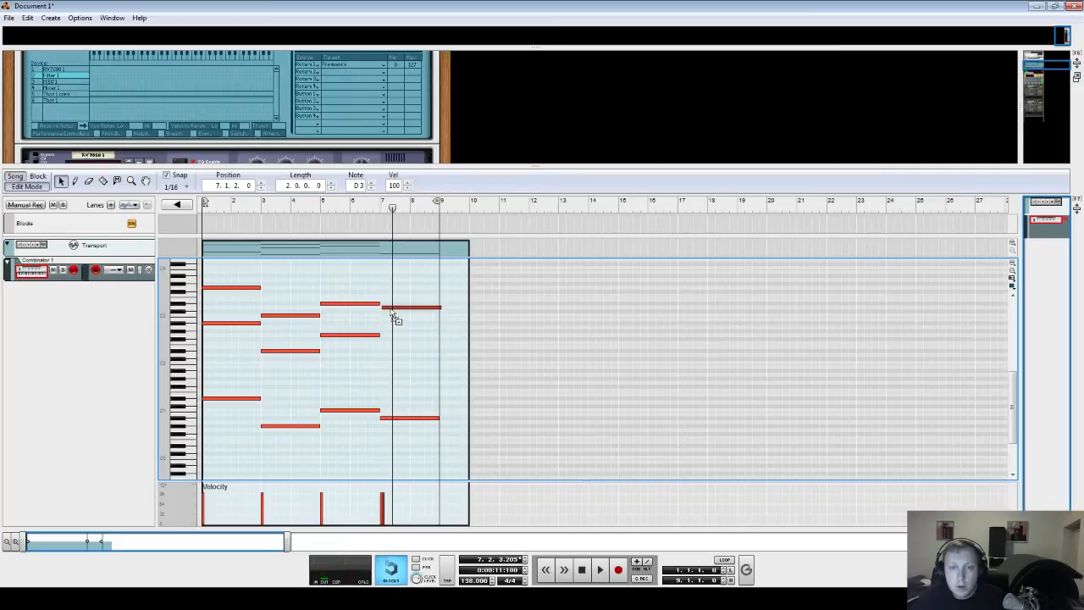
click(377, 208)
key(space)
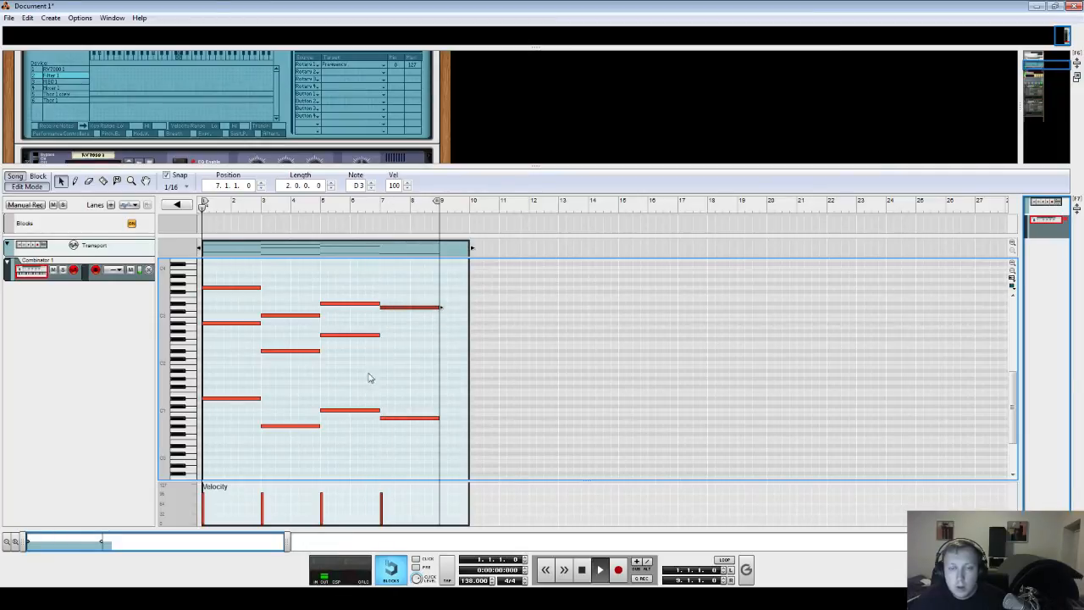
drag(382, 310, 391, 356)
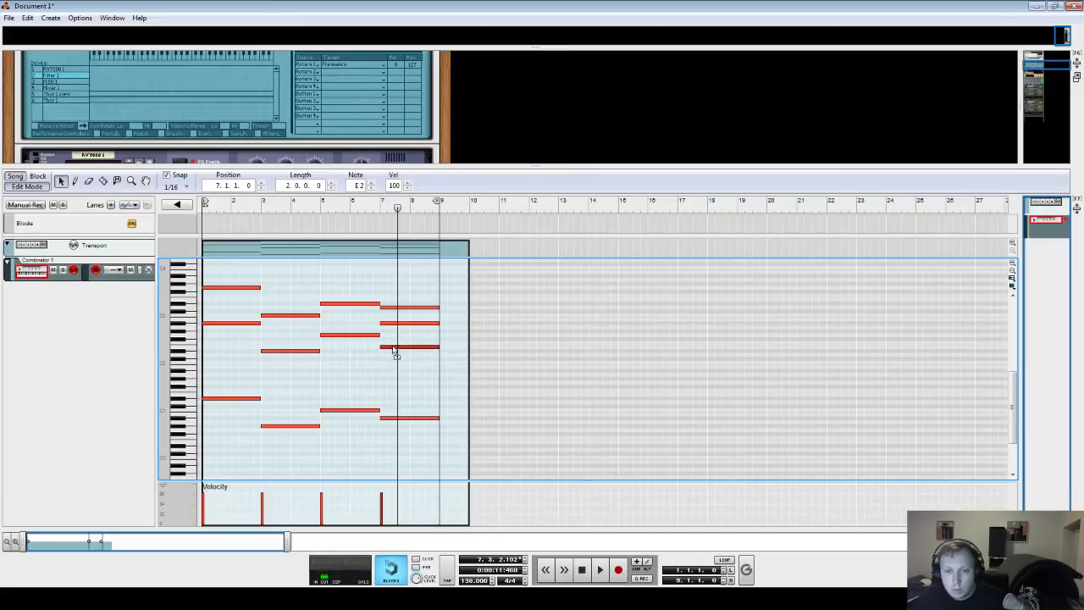
click(378, 208)
key(space)
- Shorten the clip to end at bar 9 and reopen it for note editing
key(space)
drag(379, 207, 133, 228)
key(space)
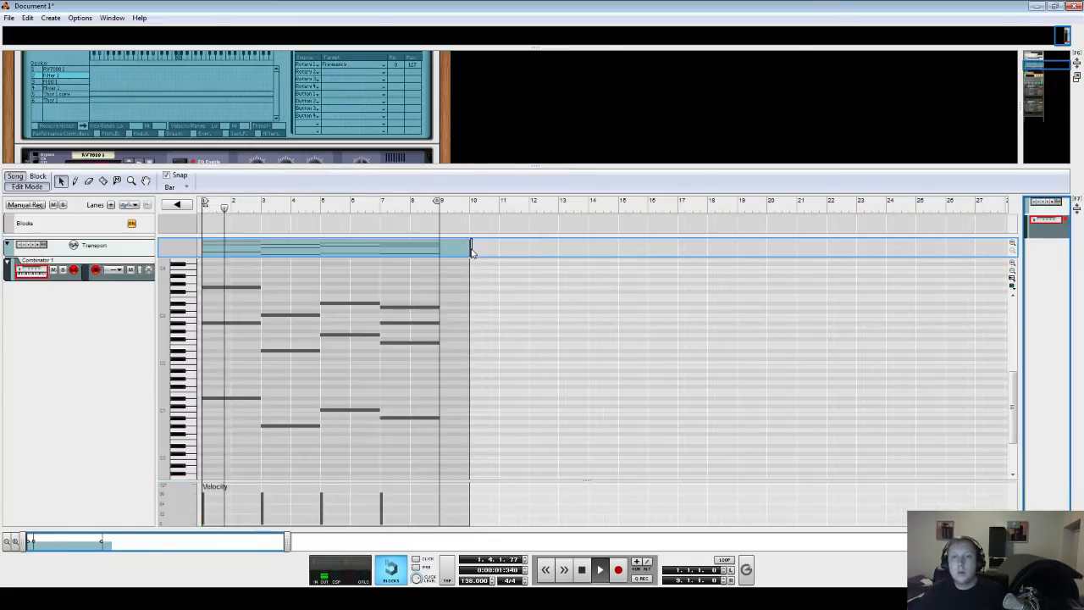
click(473, 252)
drag(472, 251, 440, 251)
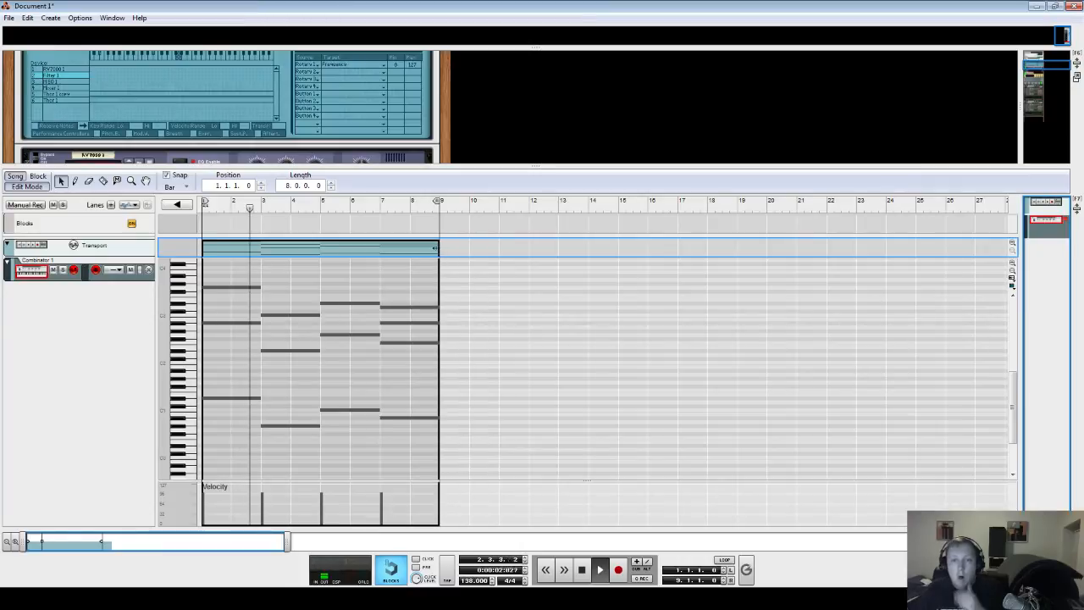
double_click(366, 253)
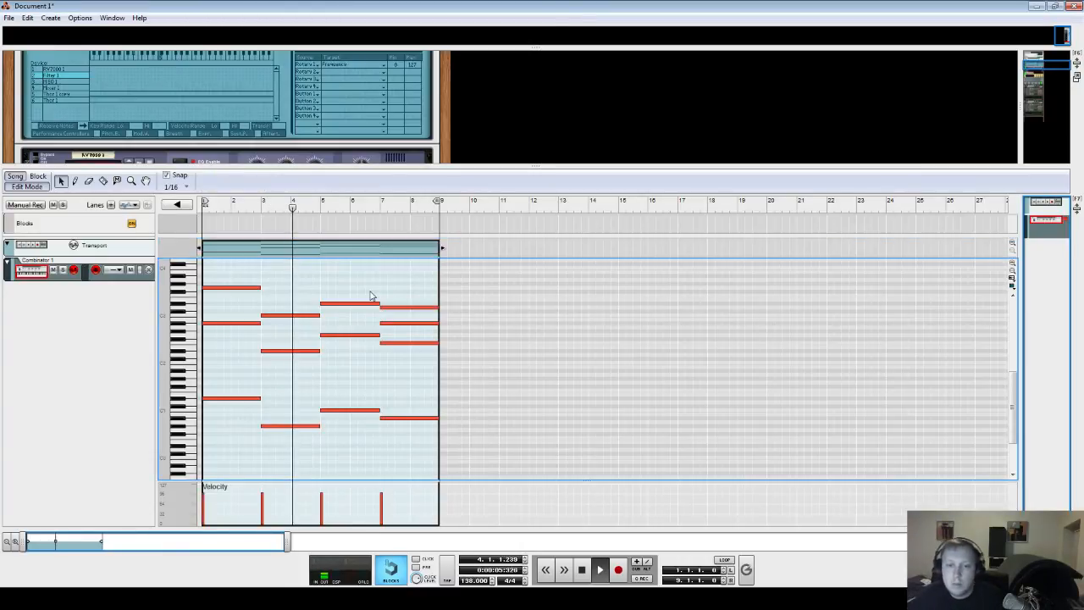
- Hide the Combinator's programmer and show its devices in the rack
scroll(376, 297, up, 3)
drag(437, 166, 397, 435)
scroll(395, 385, up, 6)
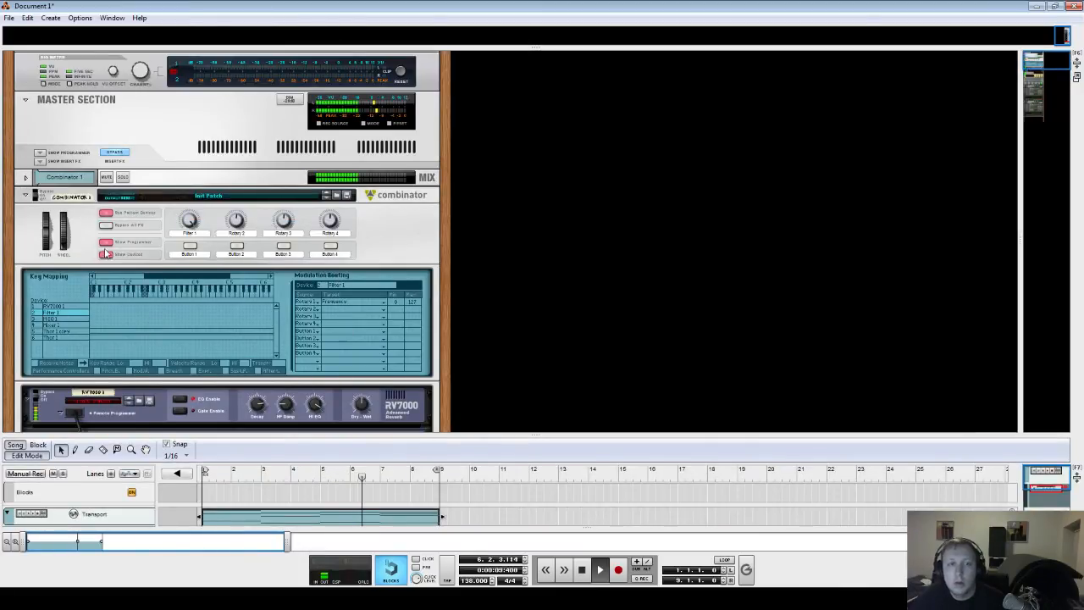
click(105, 246)
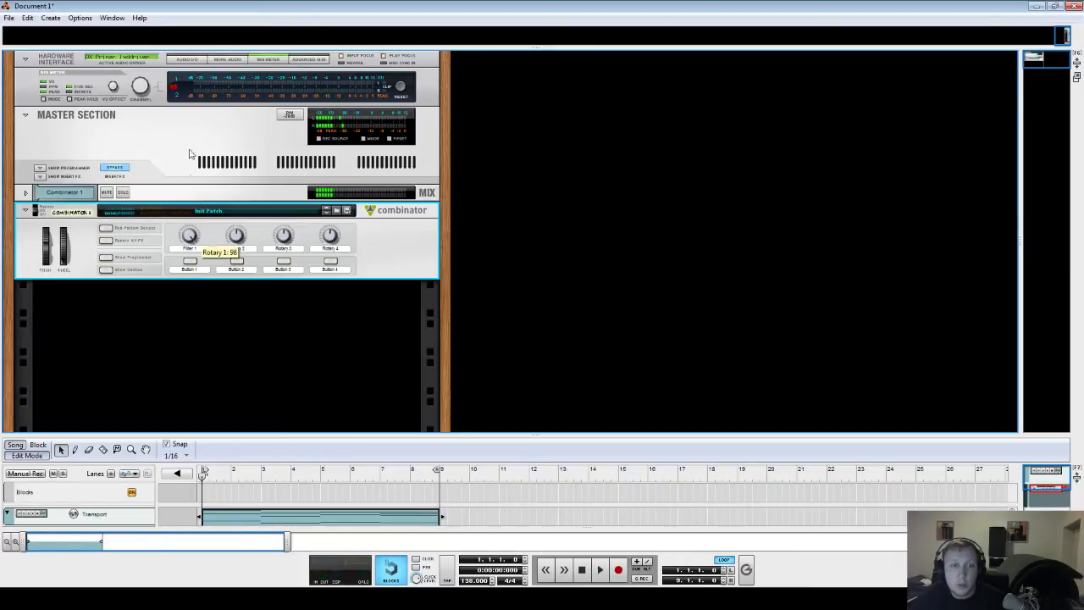
click(105, 269)
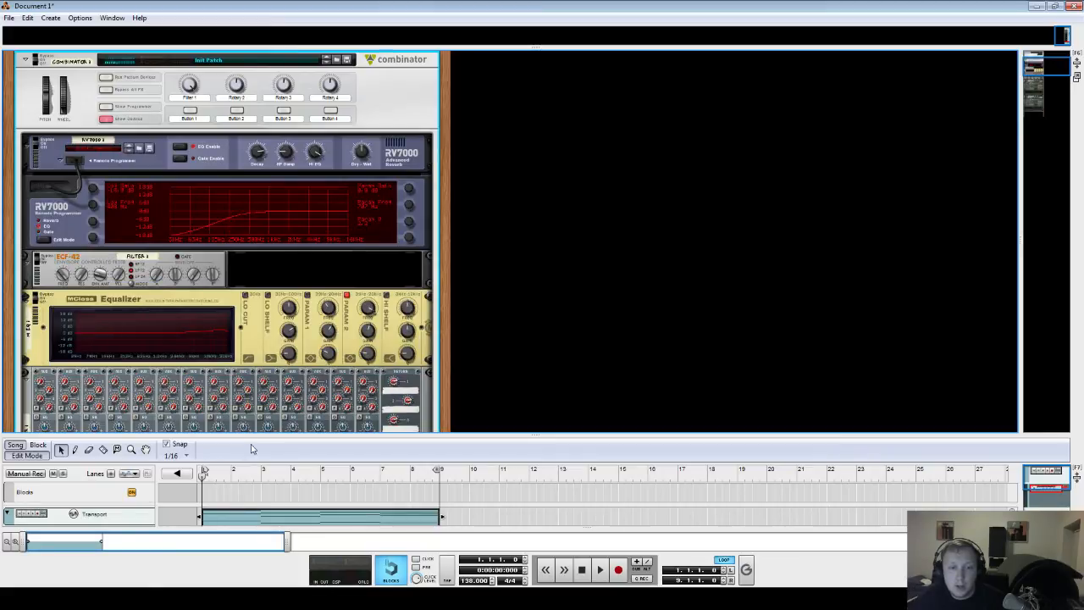
- Add a fourth note to the chords at bars 1, 3 and 5, then play the progression
drag(253, 436, 250, 51)
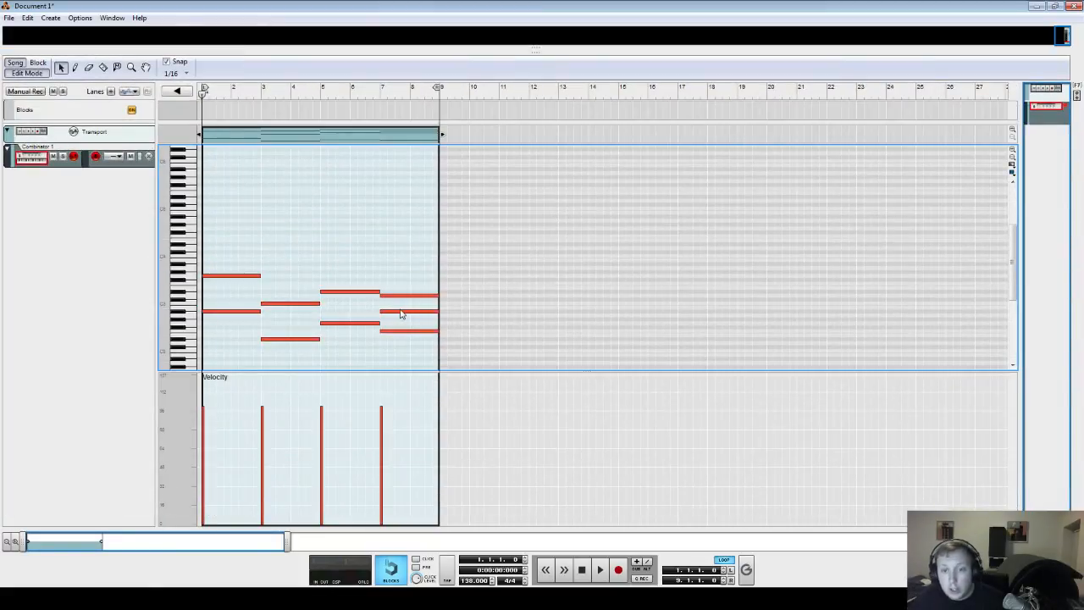
scroll(291, 309, down, 3)
scroll(291, 310, up, 1)
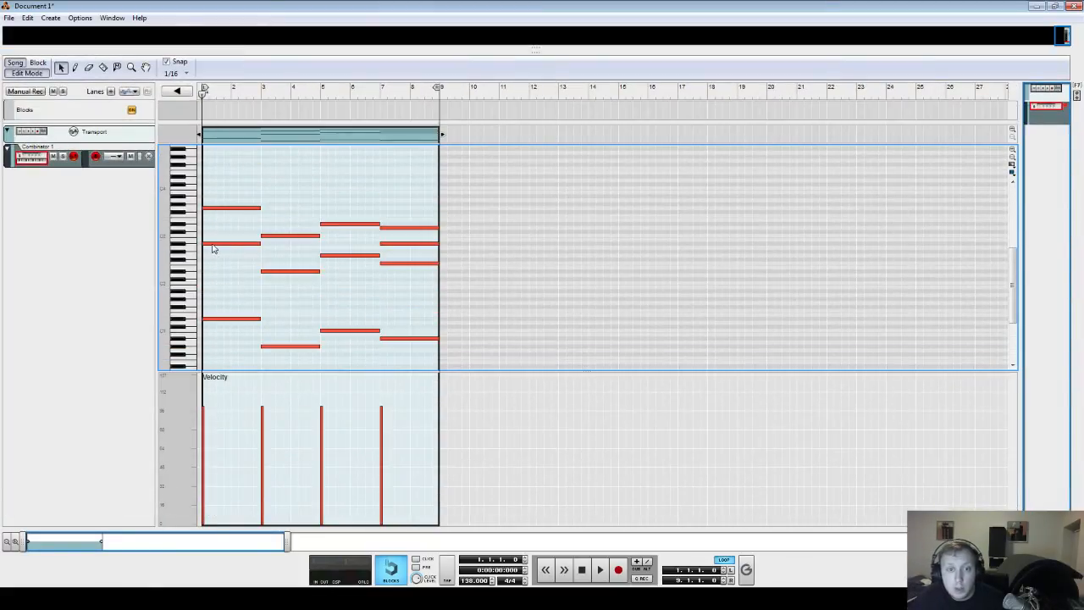
drag(213, 246, 335, 245)
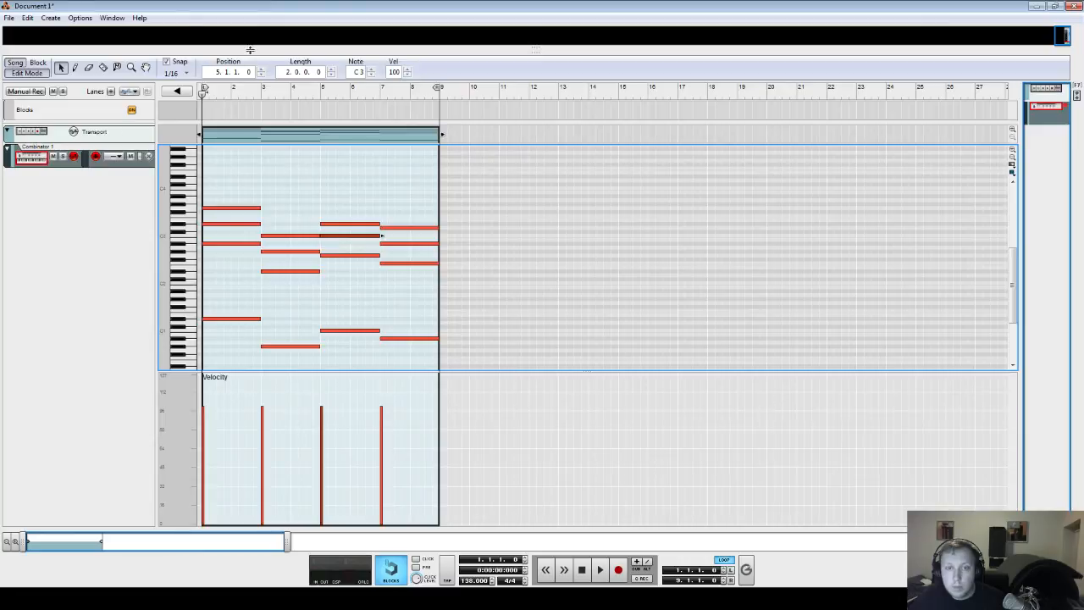
key(space)
scroll(261, 171, up, 2)
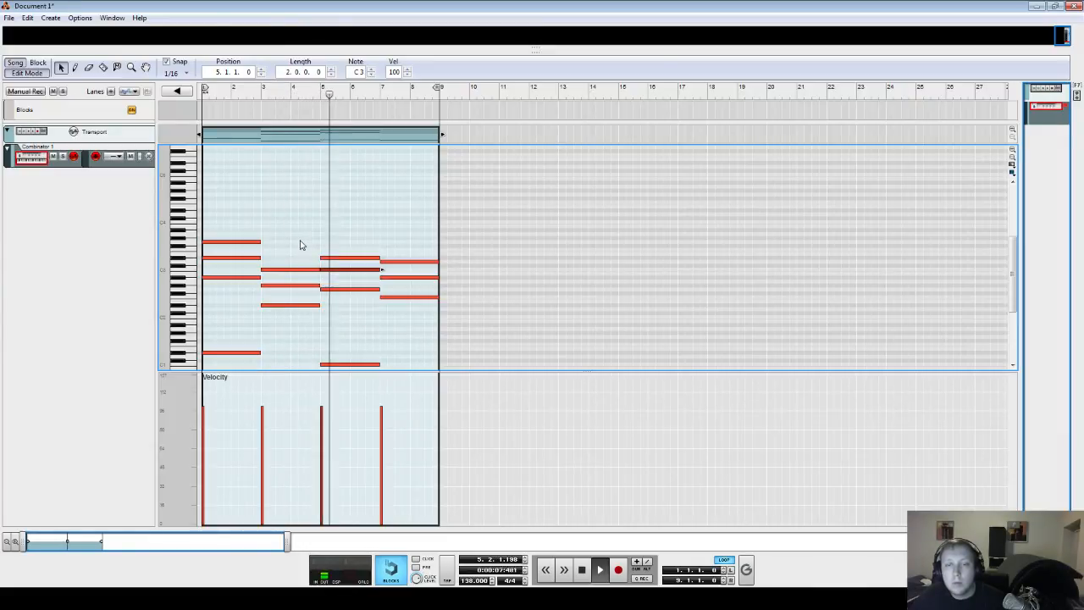
- Deselect the notes, scroll the piano roll and play the chord progression
click(300, 244)
scroll(299, 244, down, 2)
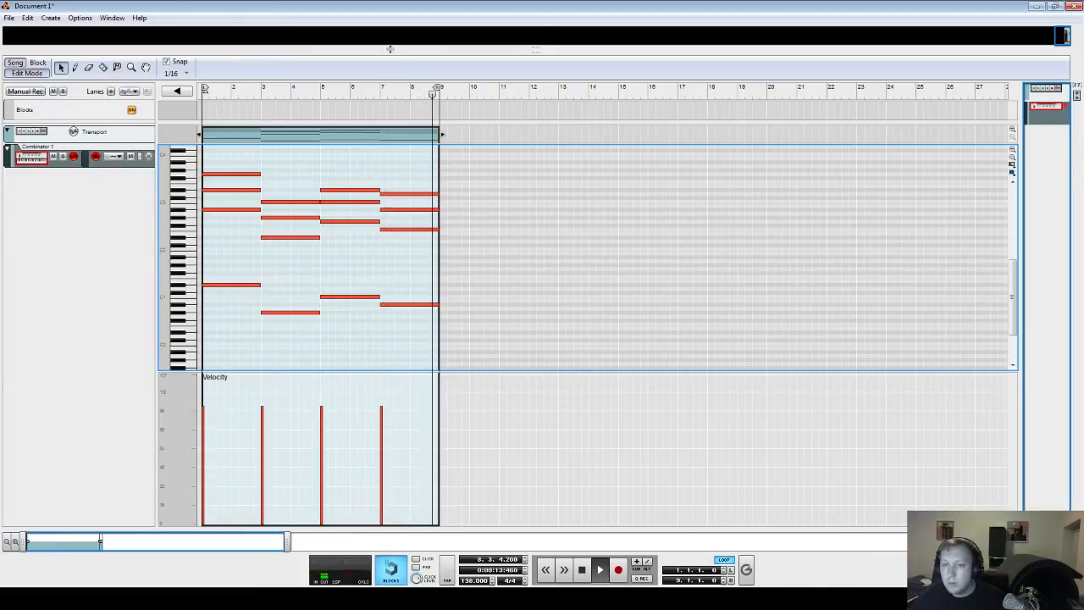
key(space)
key(alt+Tab)
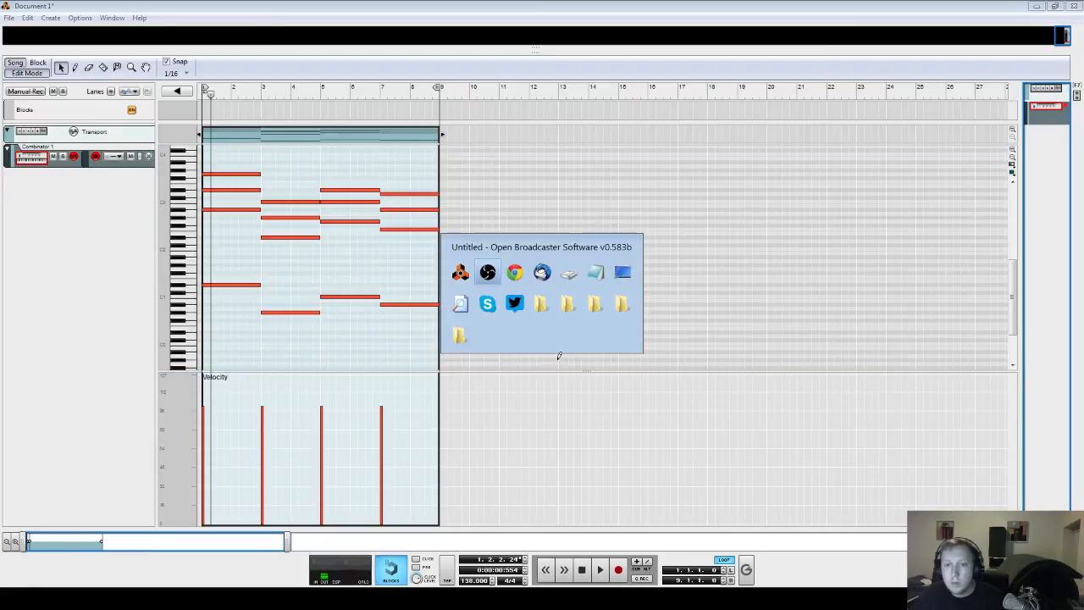
- Expand the rack area to fill the window and start playback of the clip
drag(458, 53, 356, 527)
click(114, 117)
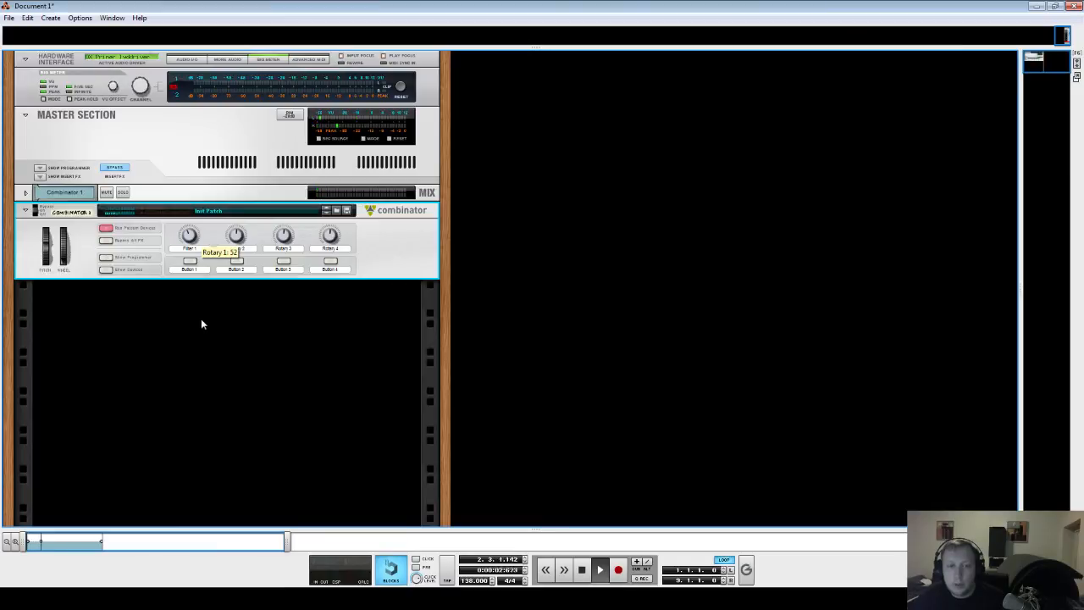
key(alt+Tab)
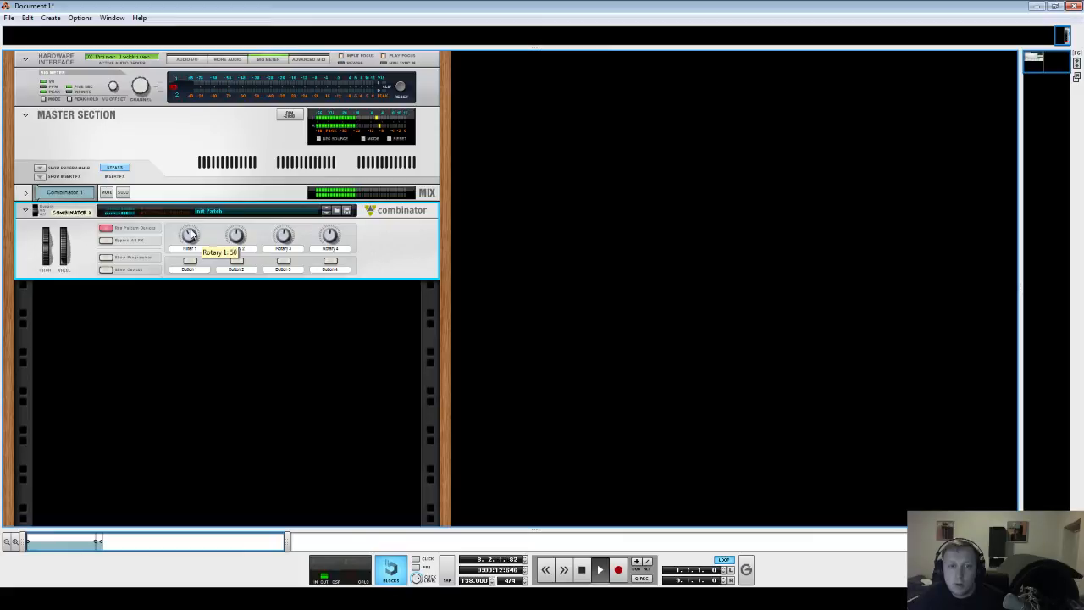
key(space)
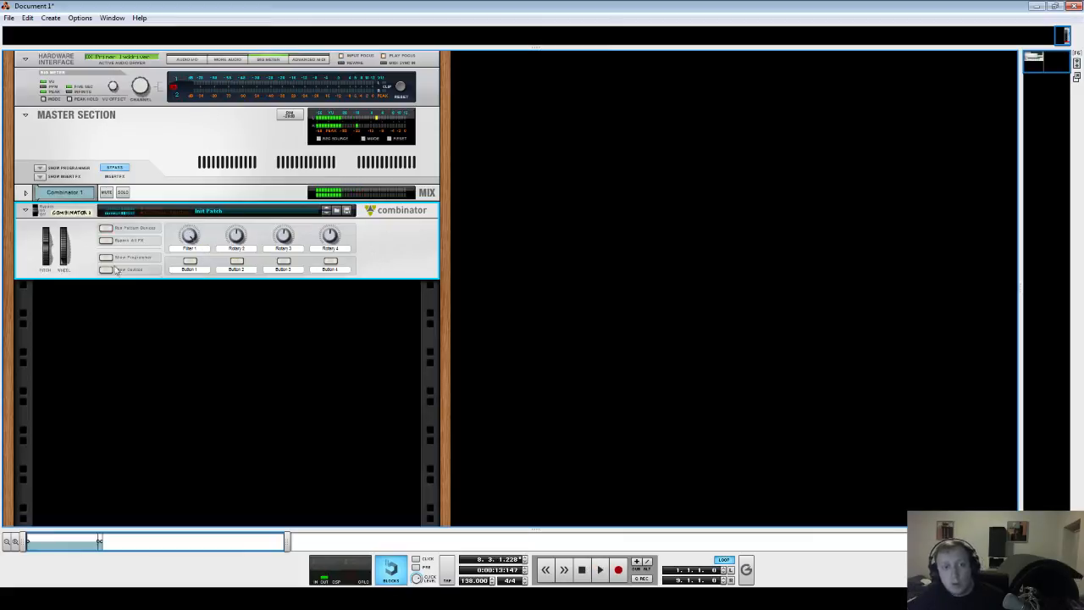
- Show the Combinator's devices and enable the MClass Equalizer's Parametric 1 band
click(112, 269)
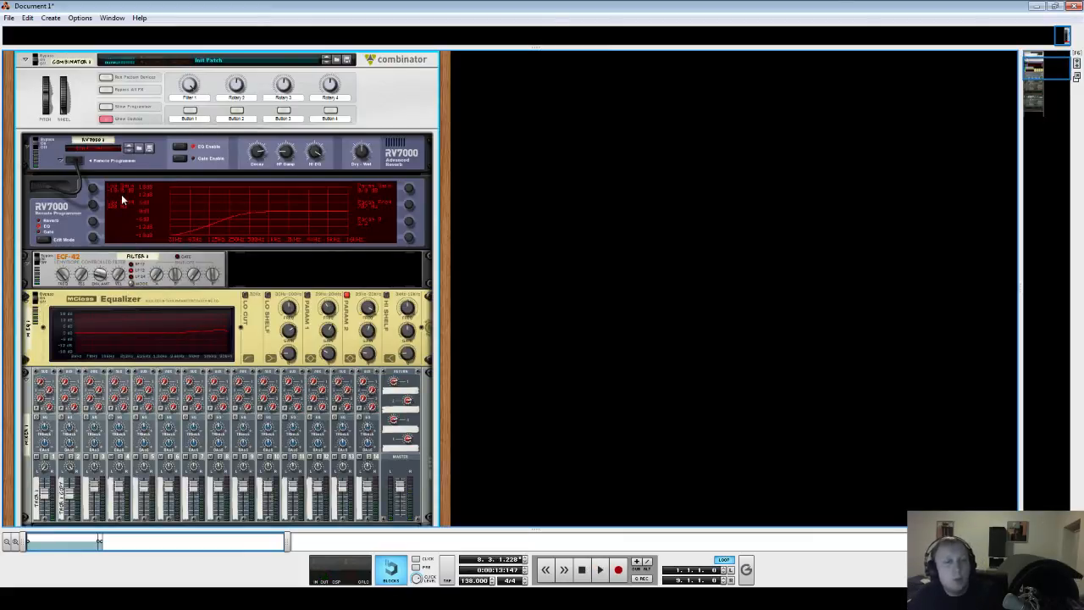
click(307, 295)
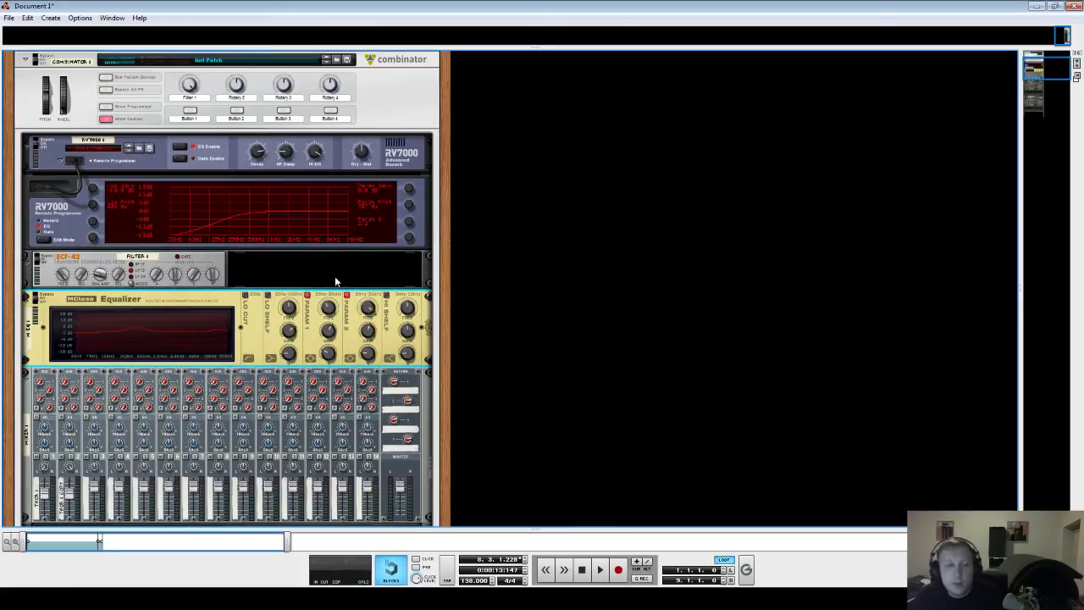
key(alt+Tab)
key(alt+shift+Tab)
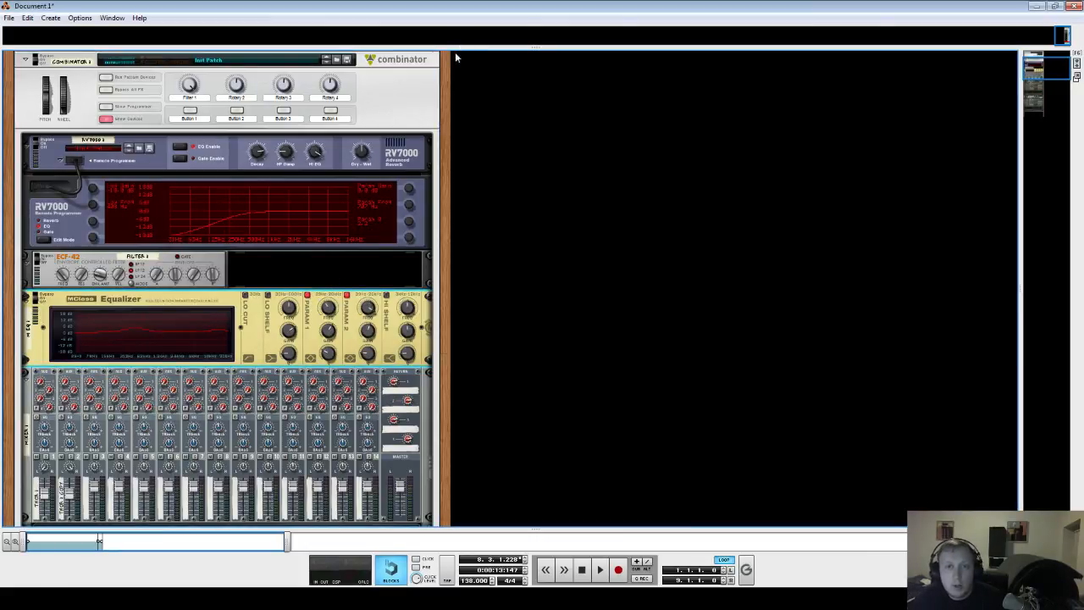
- Rearrange the rack and sequencer panes and insert a Subtractor synthesizer into the Combinator below the mixer
drag(379, 526, 379, 134)
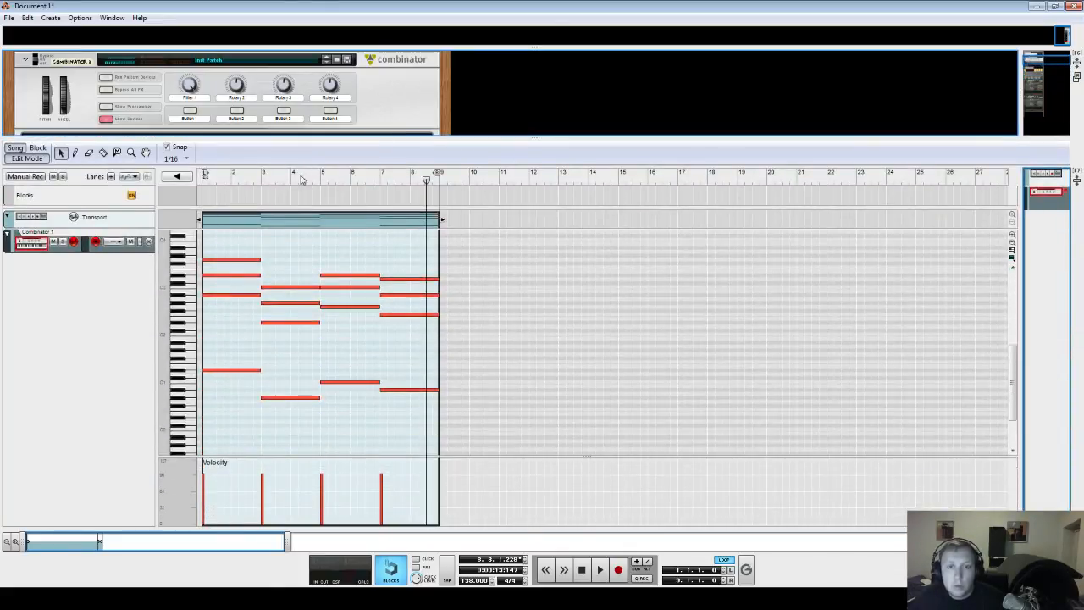
key(space)
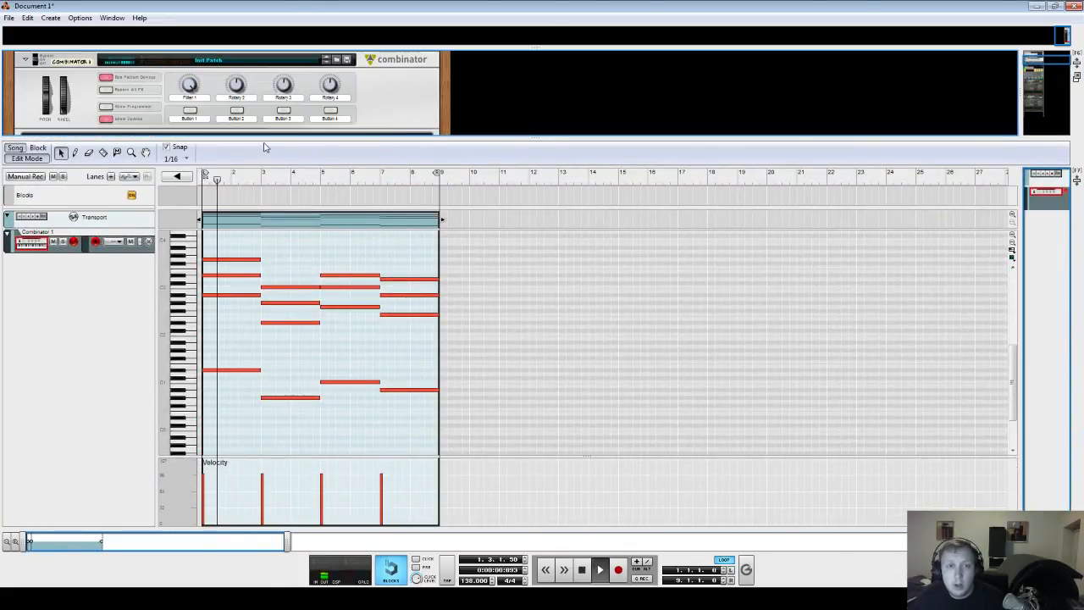
drag(265, 137, 257, 325)
scroll(257, 268, down, 3)
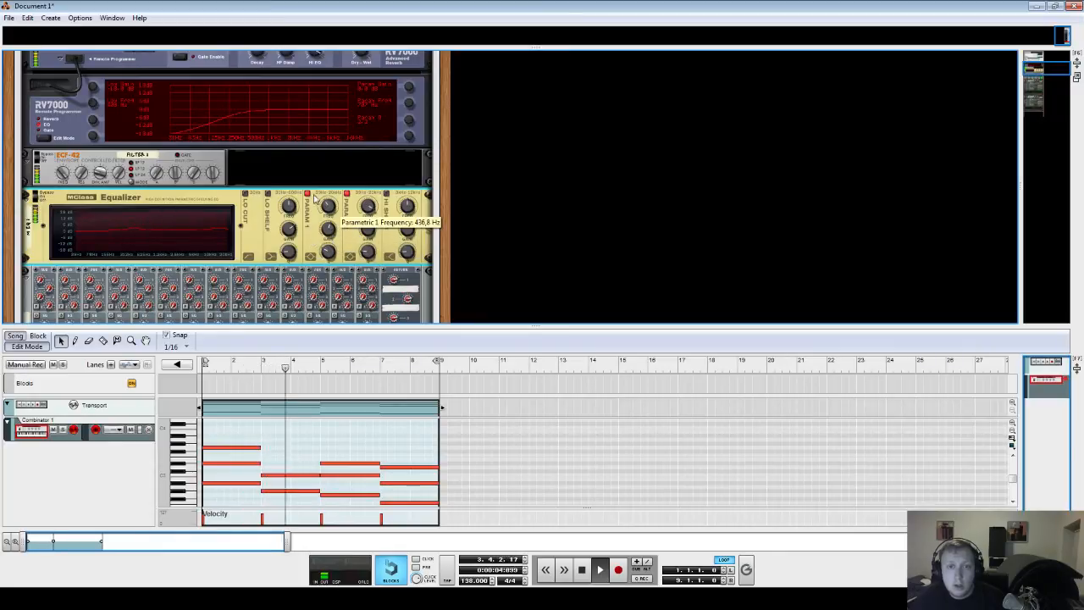
scroll(309, 196, down, 4)
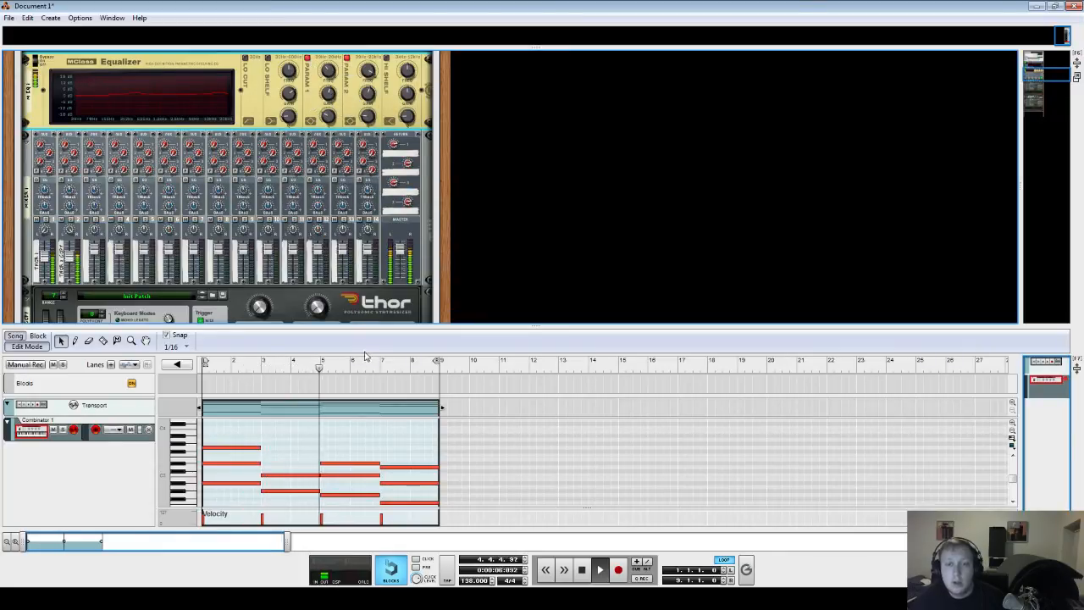
drag(362, 327, 304, 437)
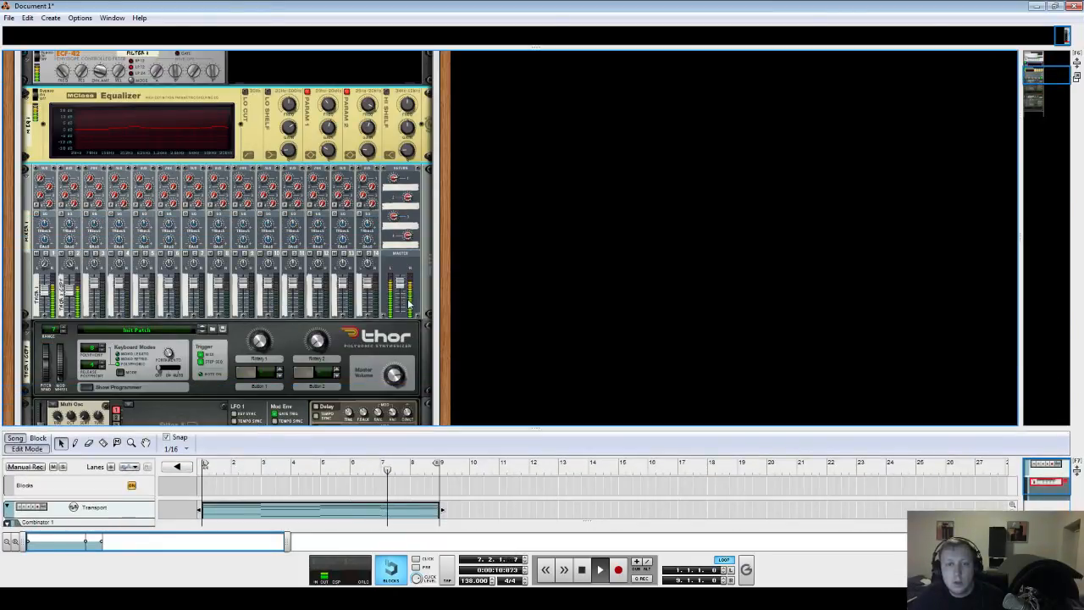
click(33, 292)
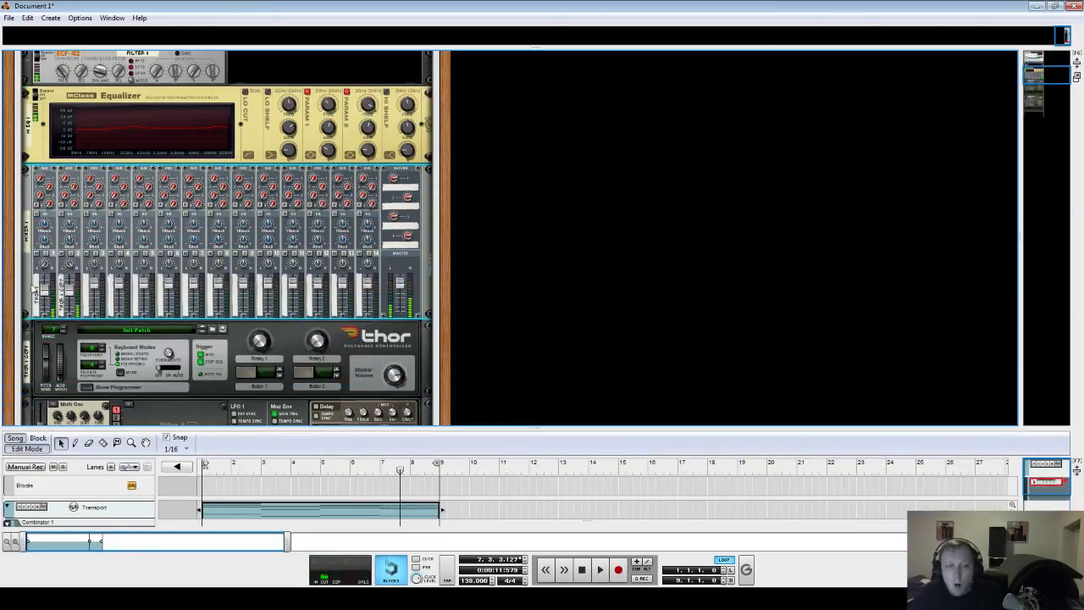
right_click(34, 287)
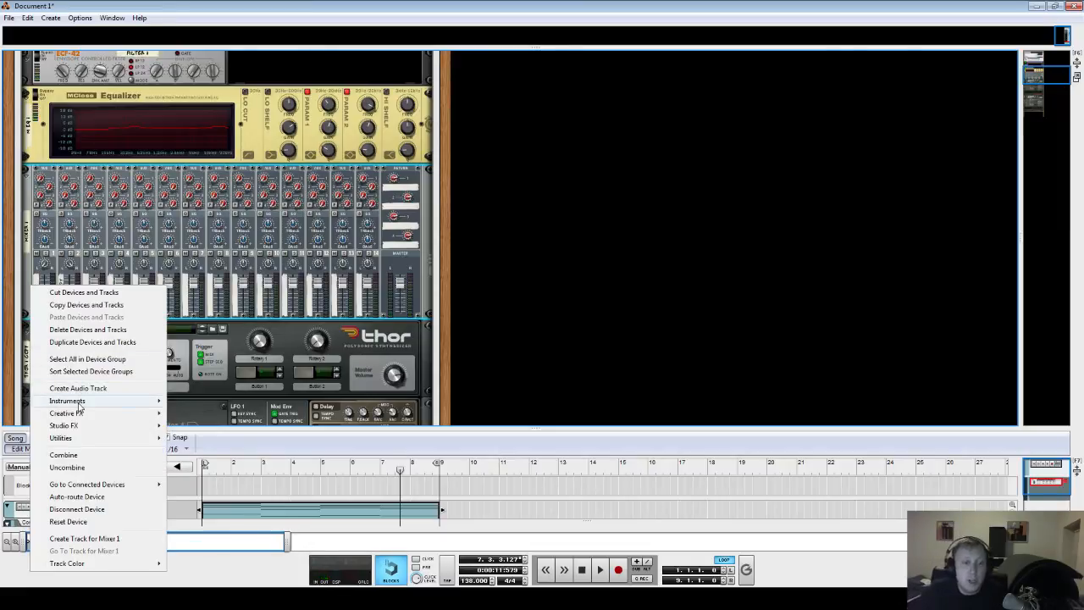
mouse_move(79, 403)
click(229, 459)
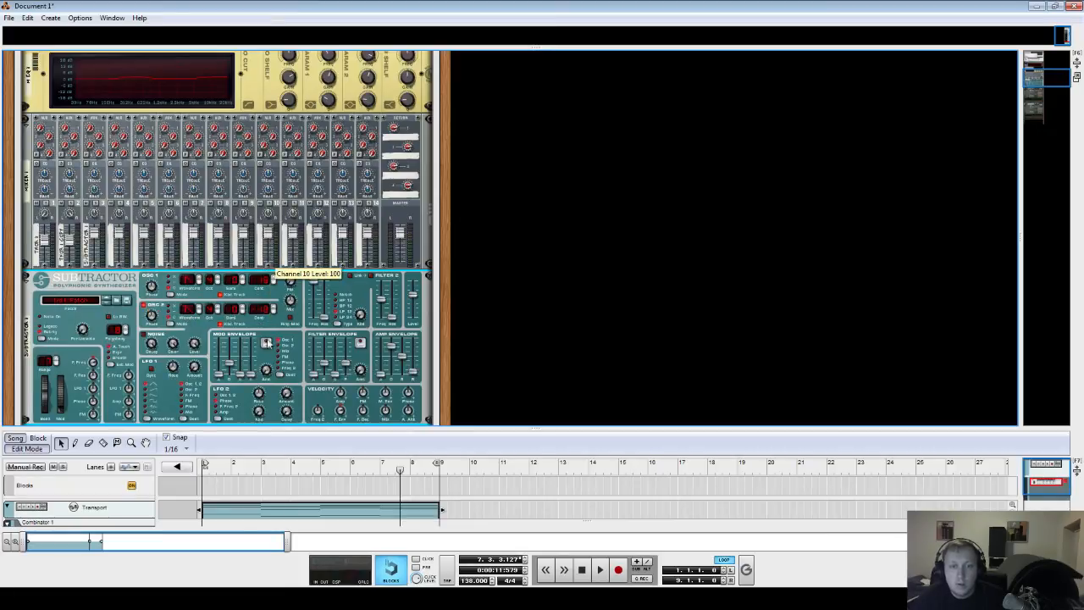
- Solo the Subtractor's mixer channel 3 while playing the clip
scroll(423, 382, down, 2)
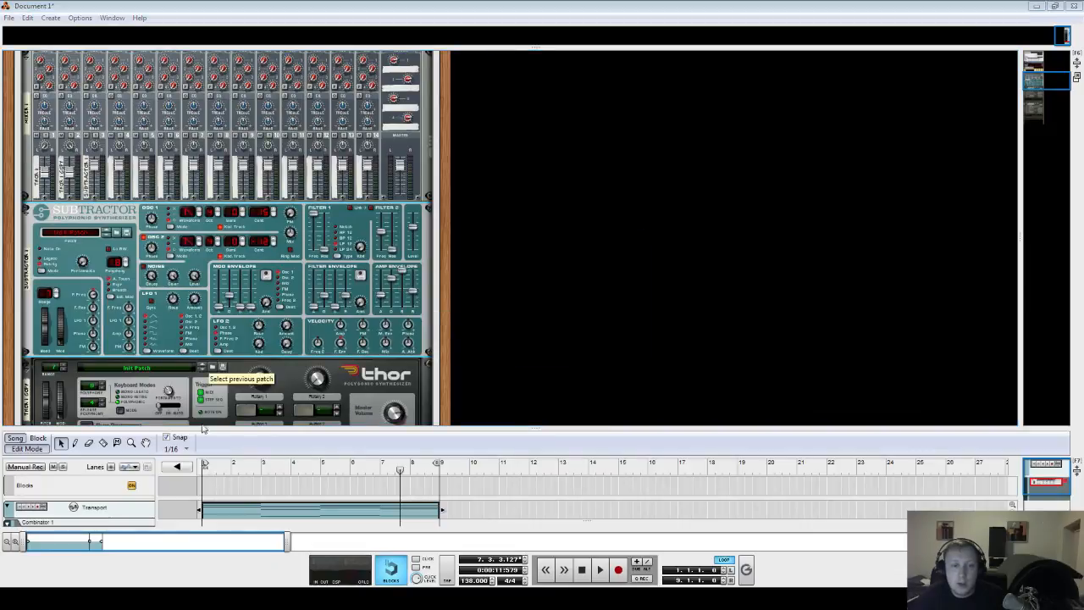
key(space)
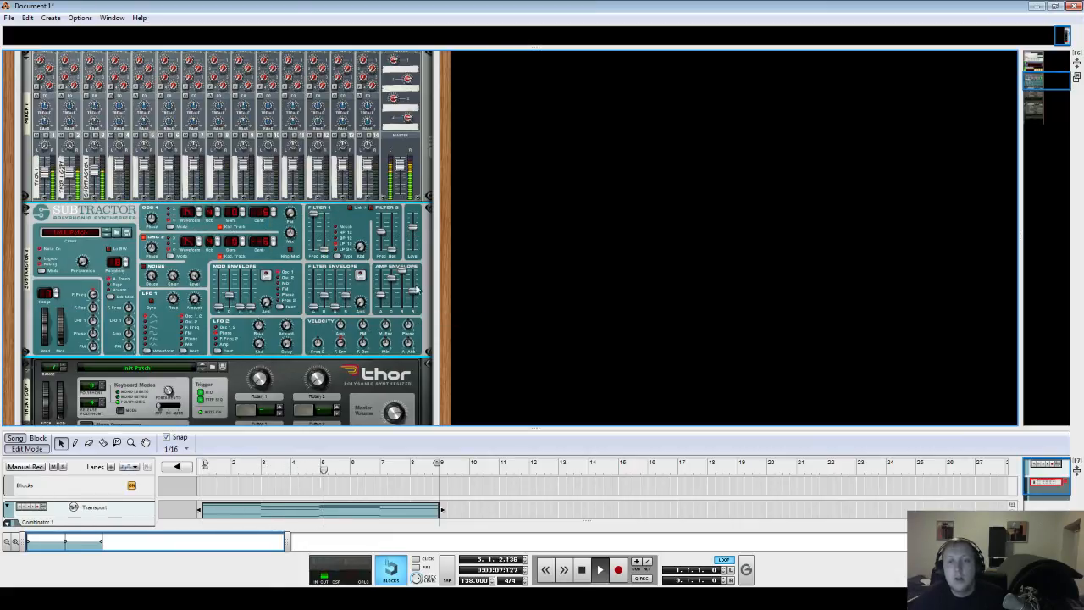
click(97, 136)
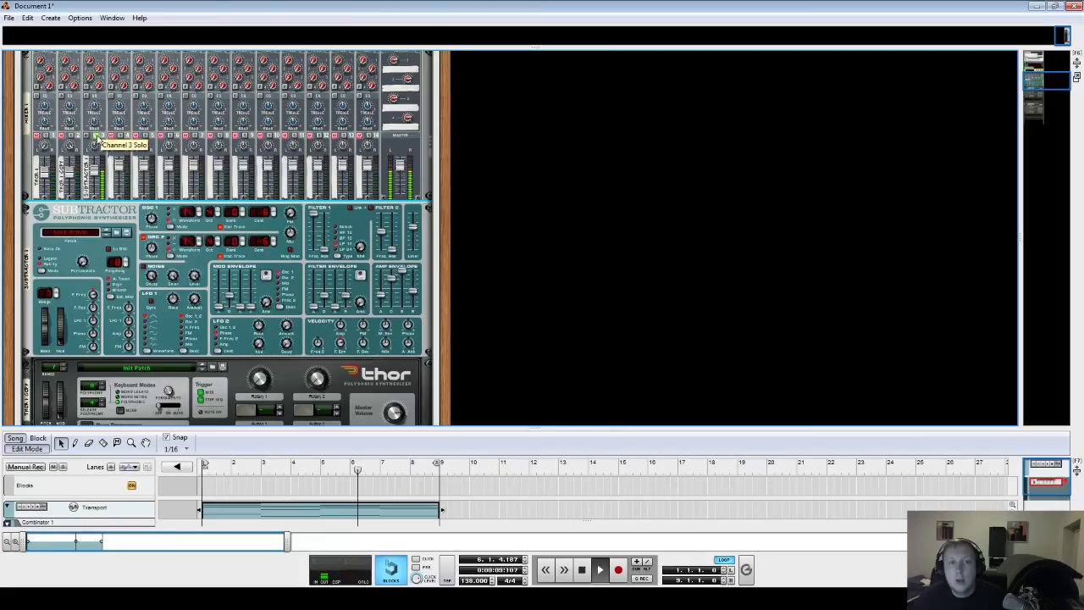
scroll(332, 356, down, 1)
- Add a UN-16 Unison effect after the Subtractor and audition the clip with it
right_click(31, 261)
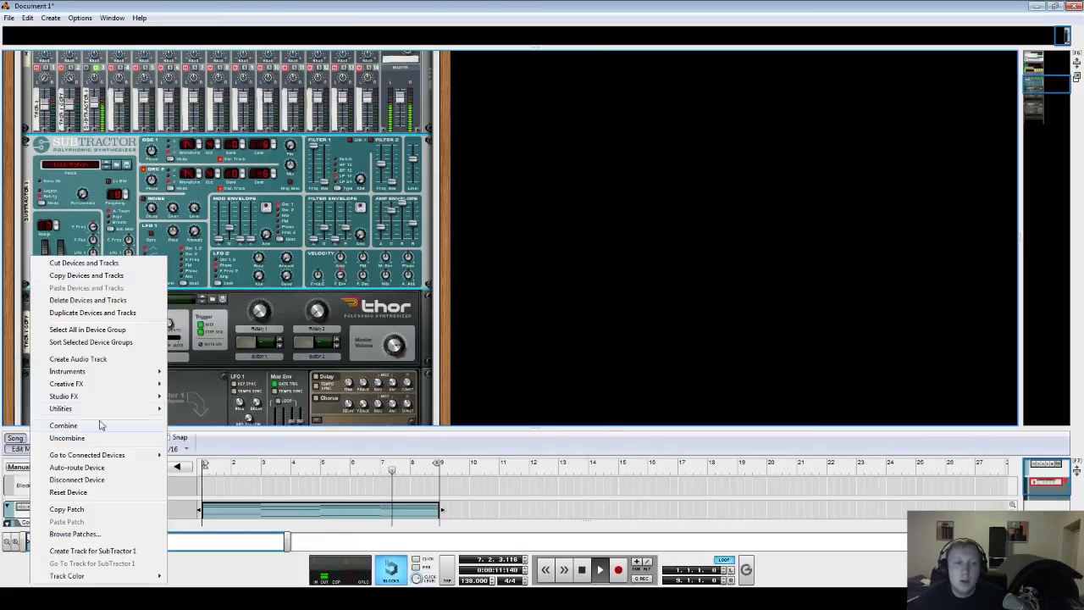
mouse_move(100, 398)
click(214, 329)
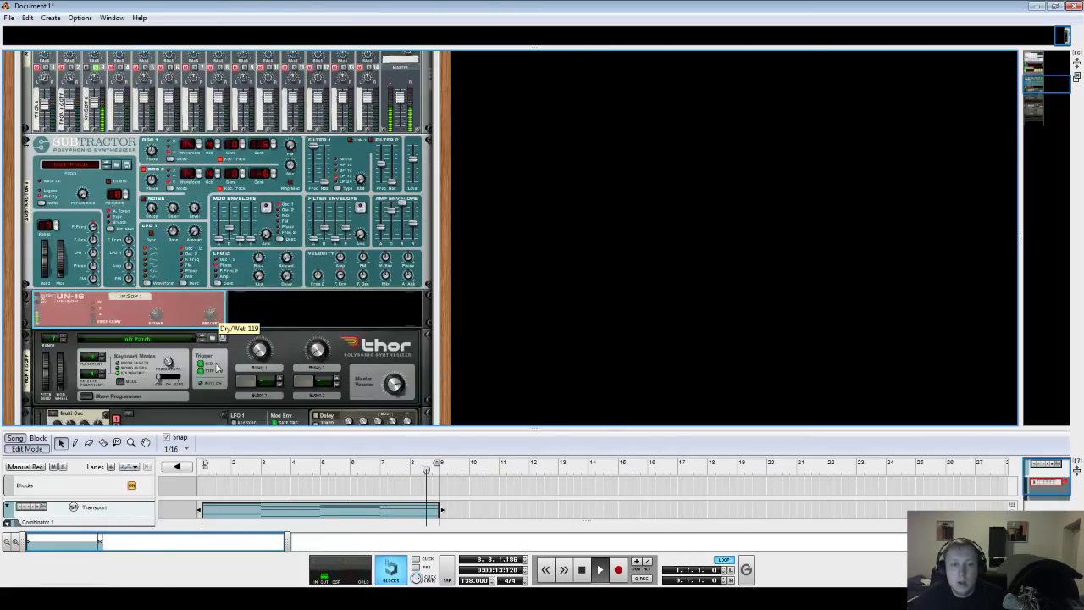
key(space)
click(239, 471)
click(411, 186)
key(space)
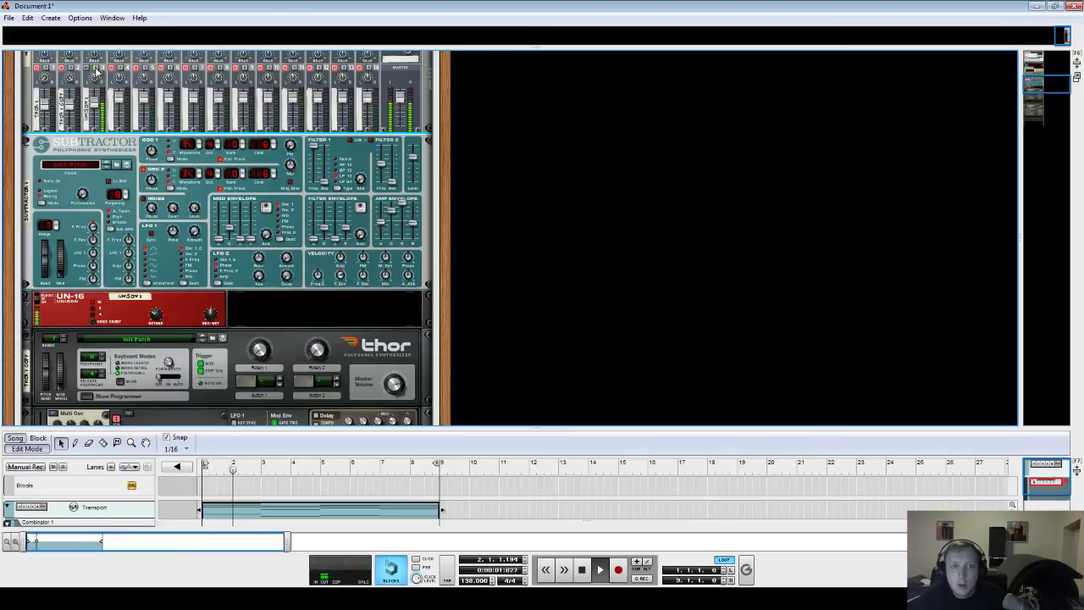
- Hide the Combinator's devices and stop playback
scroll(339, 212, up, 6)
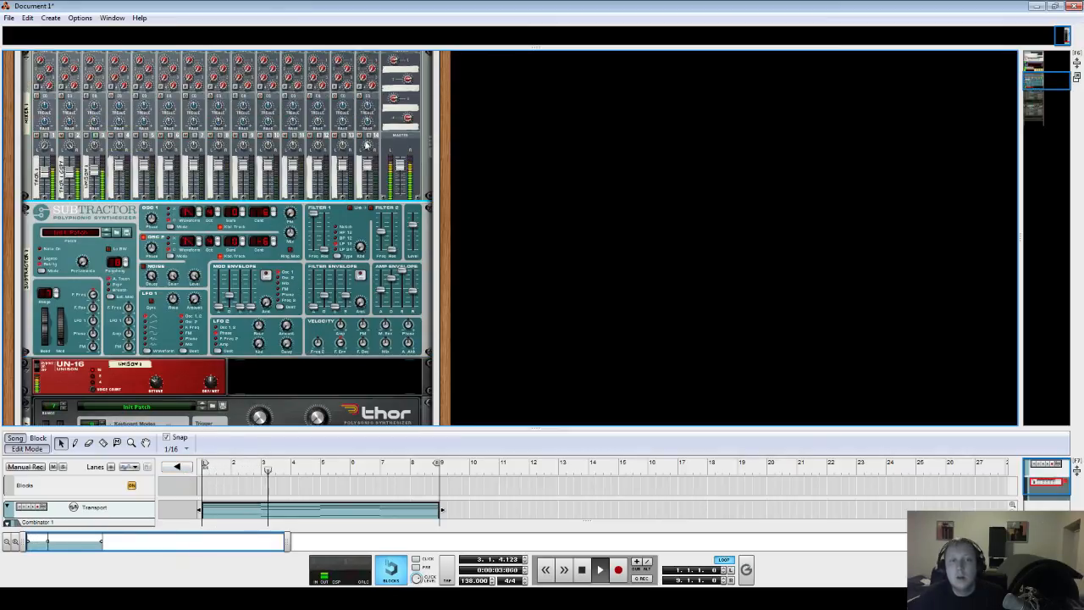
scroll(273, 316, up, 3)
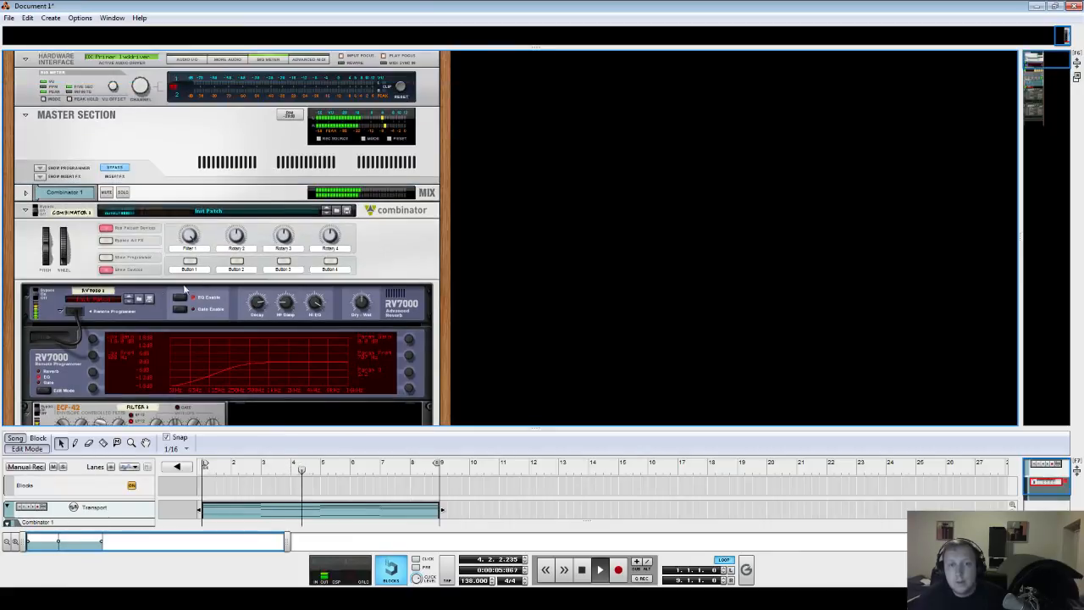
click(105, 269)
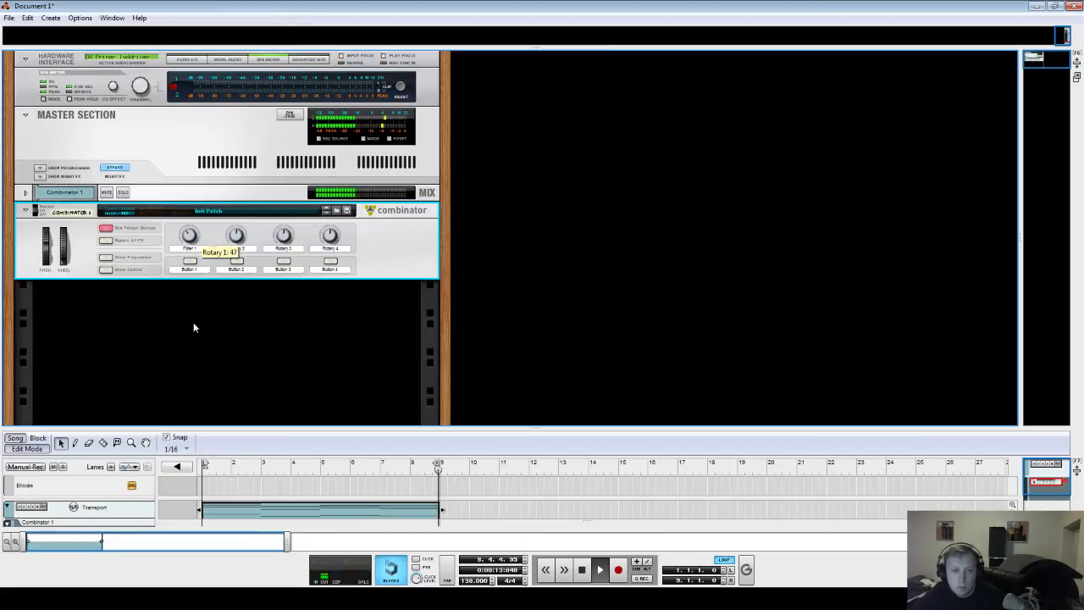
key(space)
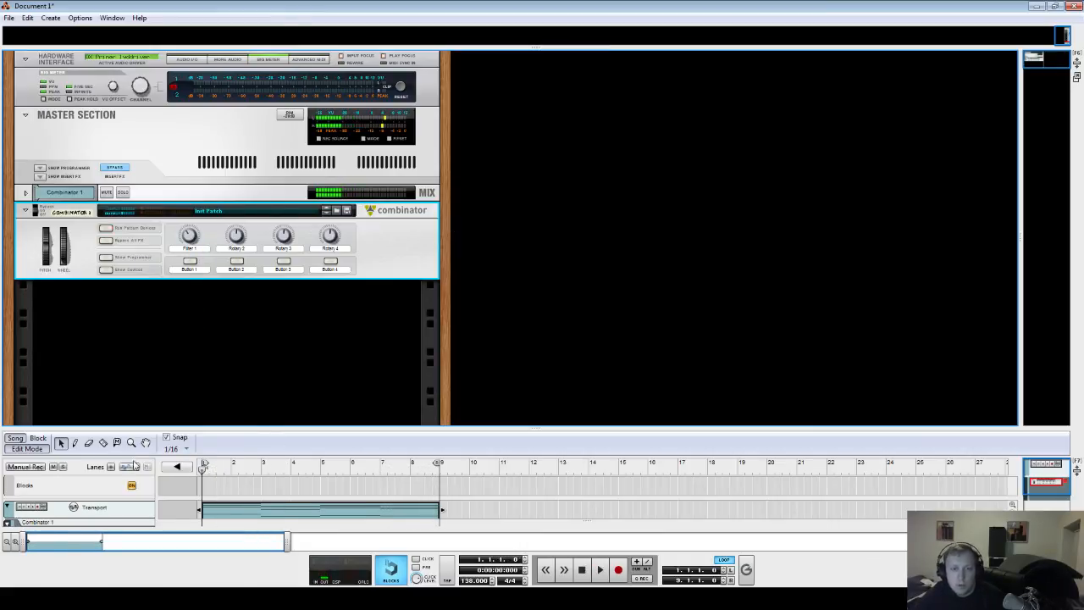
- Show the Combinator's devices, scroll through the whole device chain, and hide them again
click(105, 269)
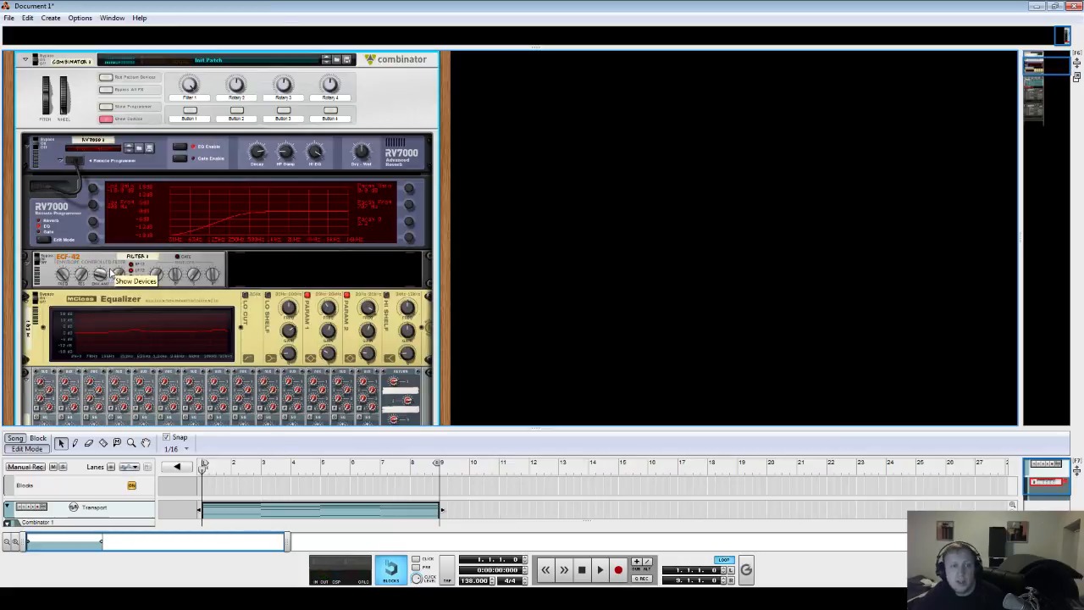
scroll(192, 245, down, 10)
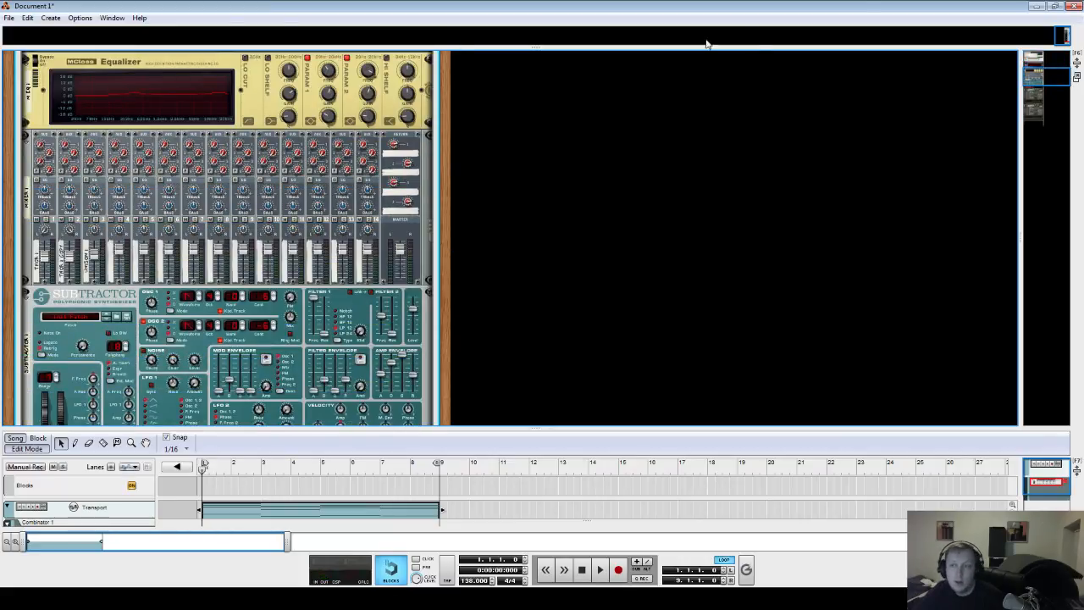
drag(1037, 74, 1038, 99)
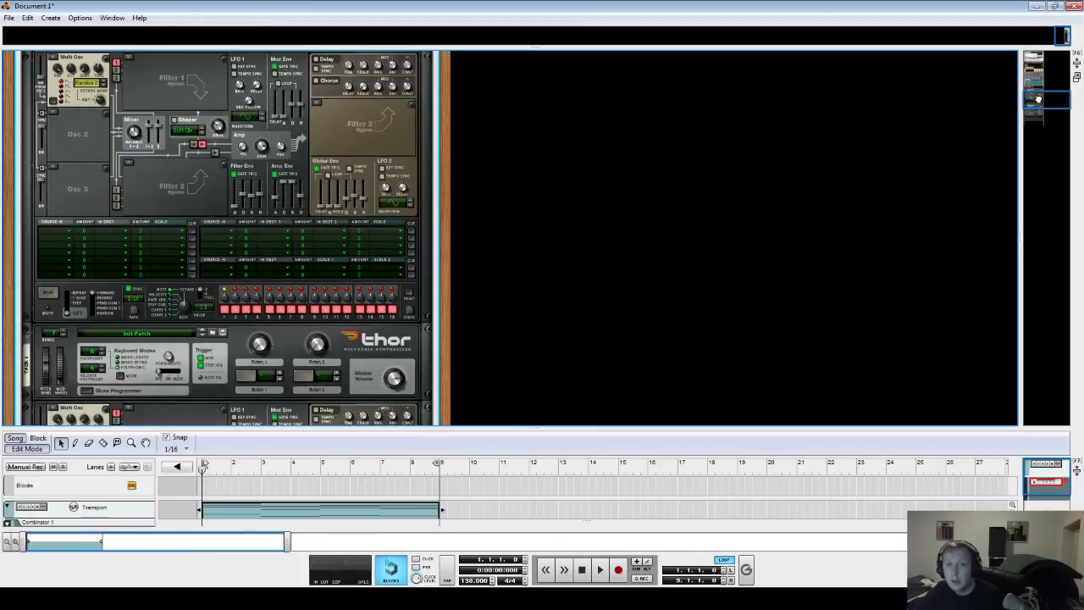
scroll(526, 226, up, 5)
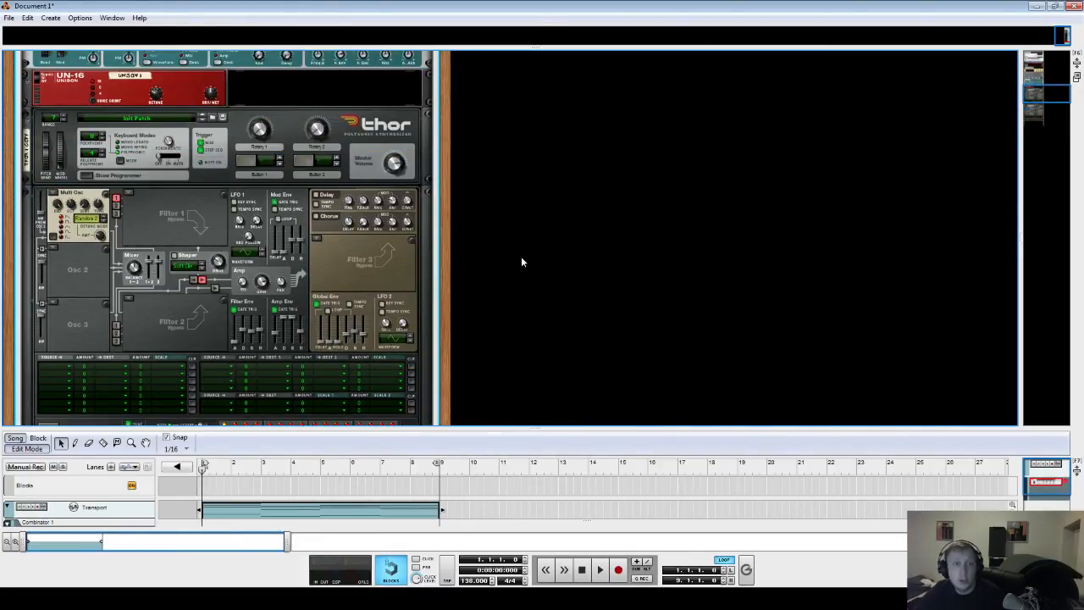
scroll(756, 100, up, 10)
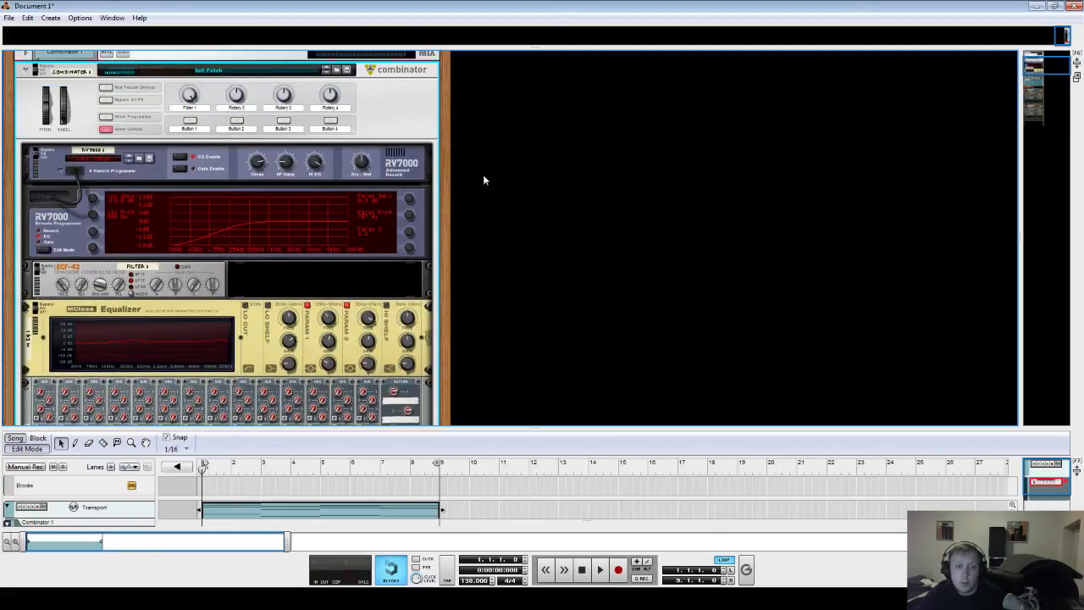
scroll(327, 337, down, 8)
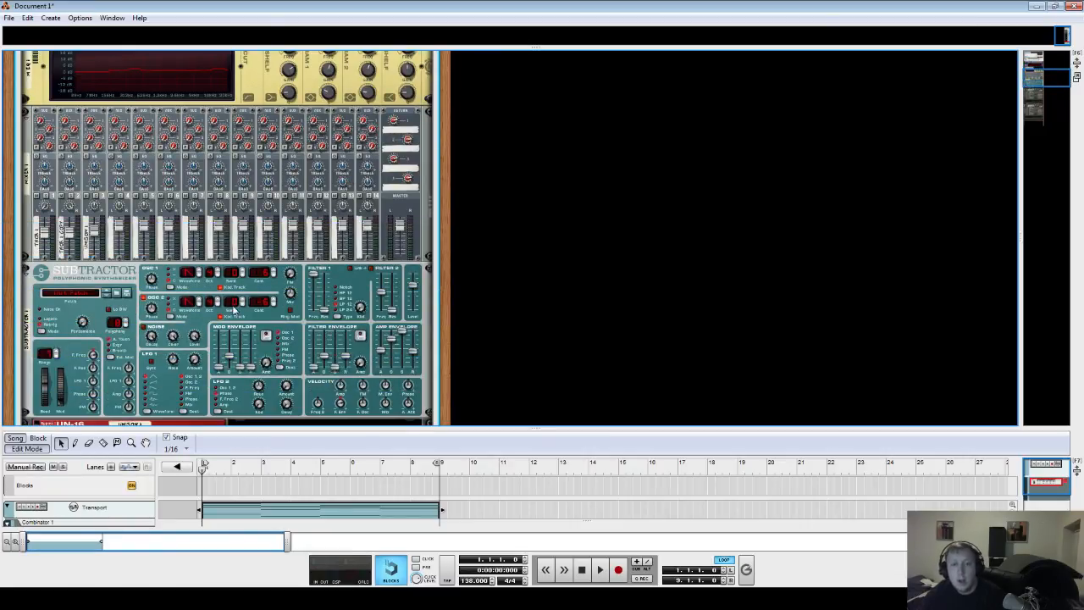
scroll(426, 251, up, 8)
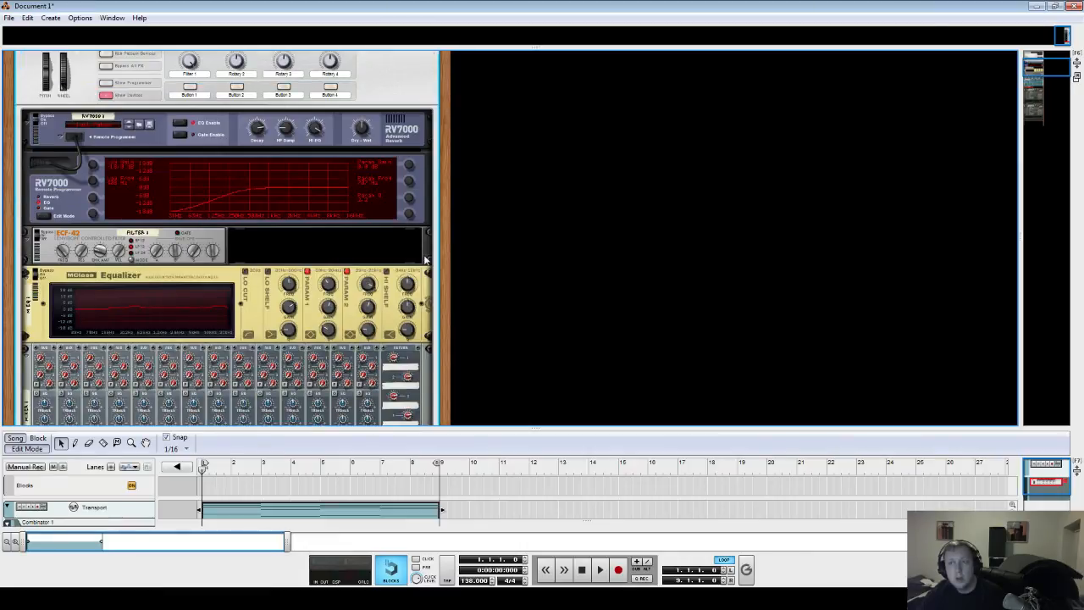
scroll(426, 261, up, 3)
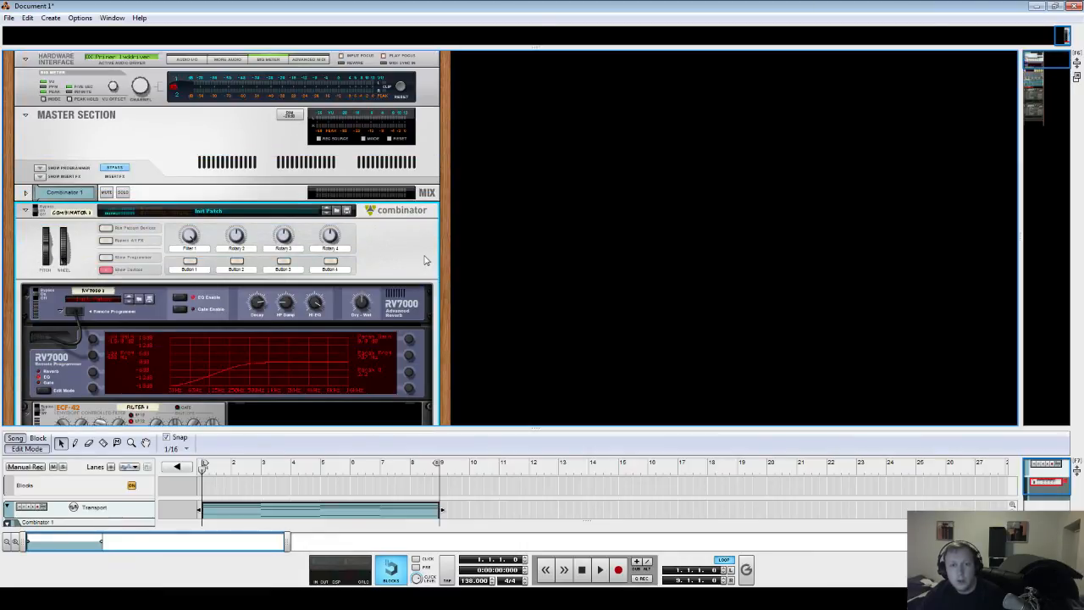
click(106, 270)
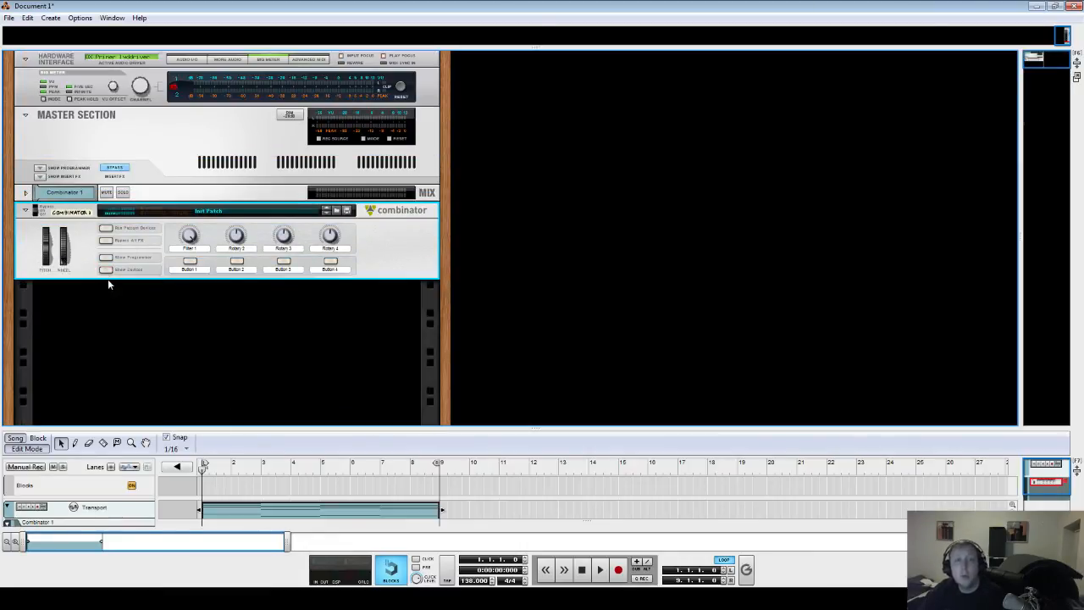